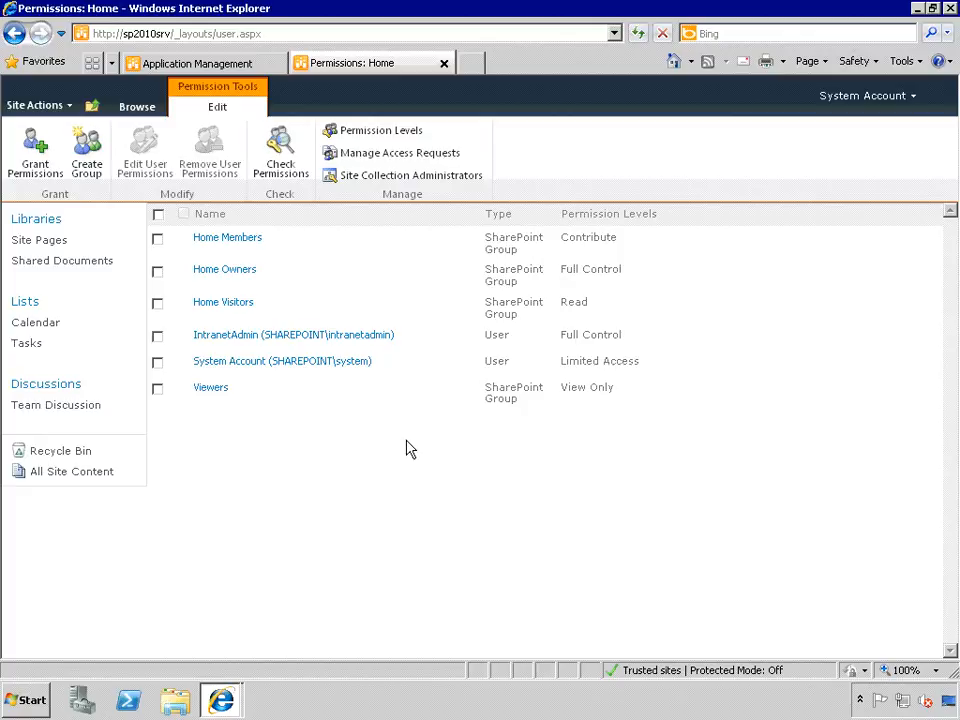
# - Add SHAREPOINT\employees as a member of Home Visitors, with the welcome e-mail turned off
pyautogui.click(221, 310)
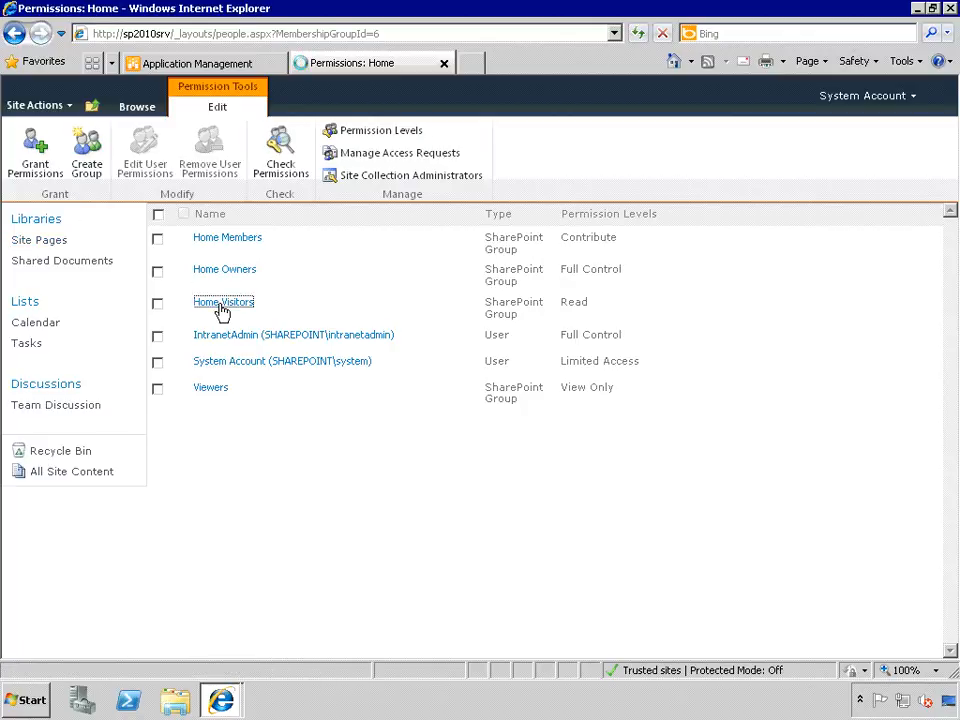
pyautogui.click(170, 228)
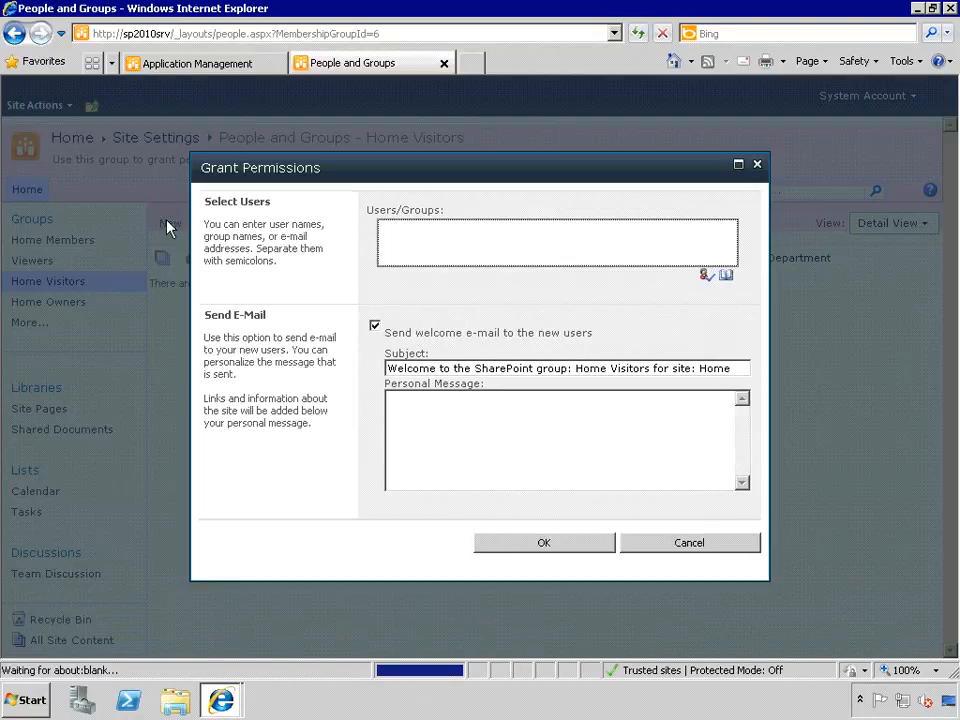
pyautogui.click(449, 247)
pyautogui.write('em')
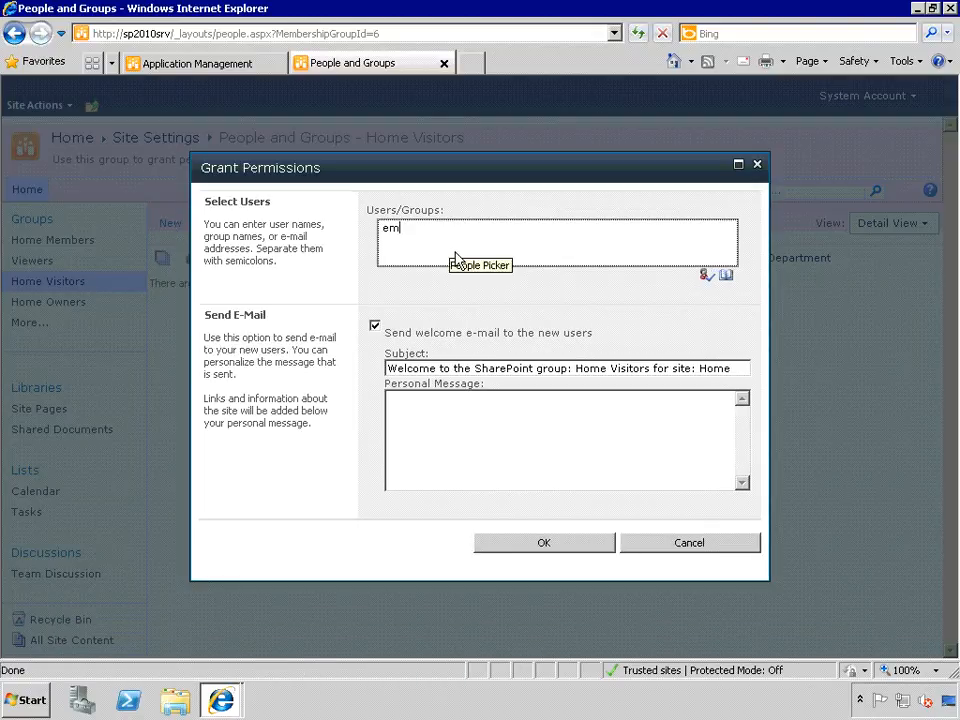
pyautogui.write('ployees')
pyautogui.hotkey('ctrl', 'k')
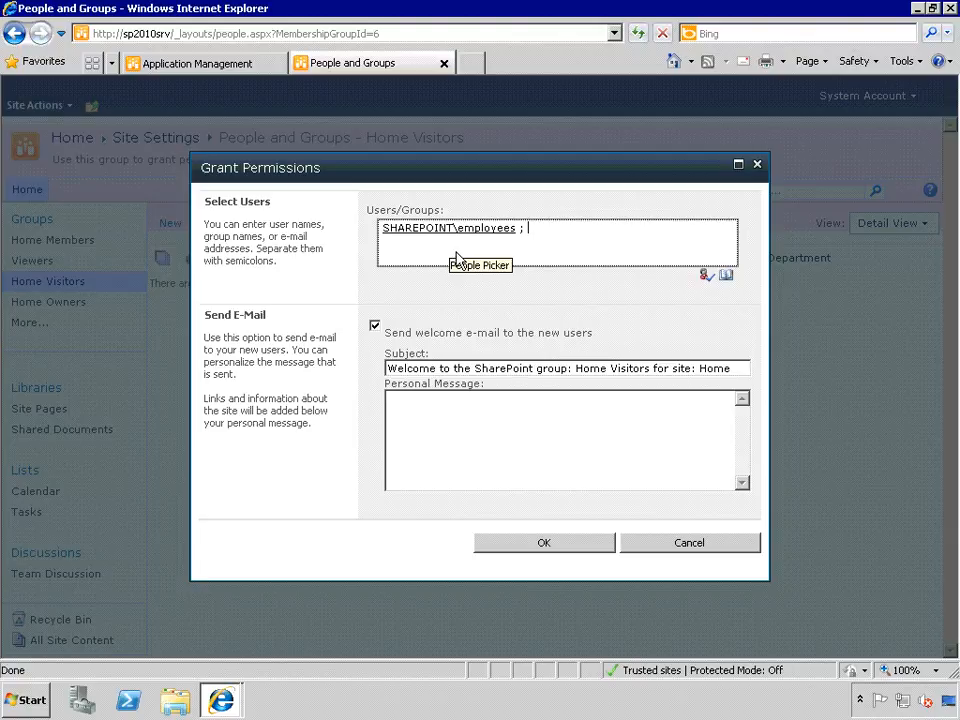
pyautogui.click(375, 328)
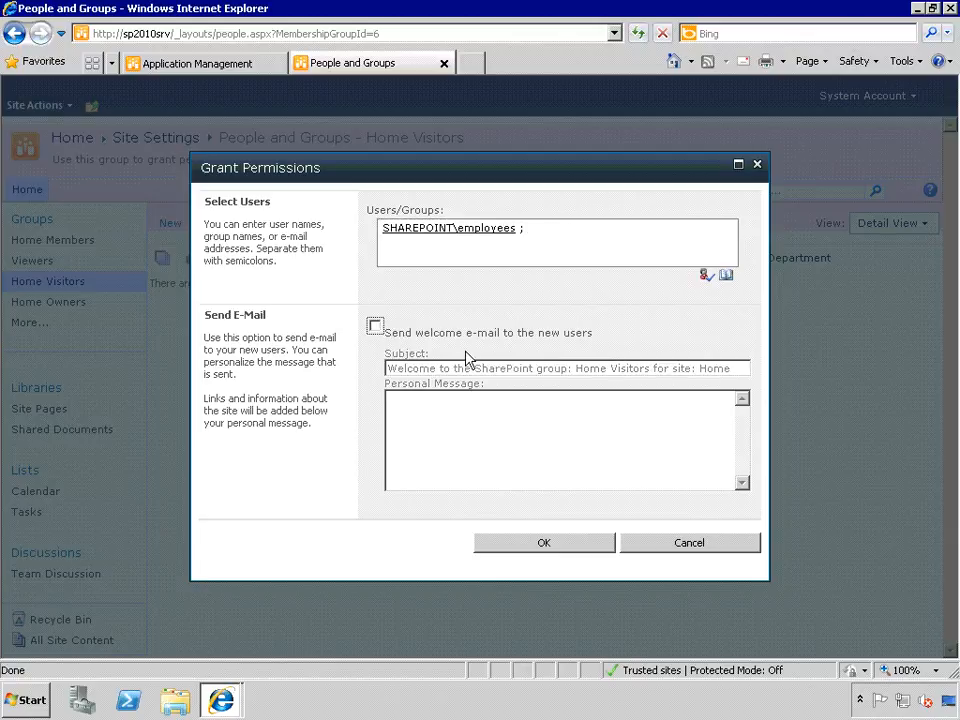
pyautogui.click(544, 549)
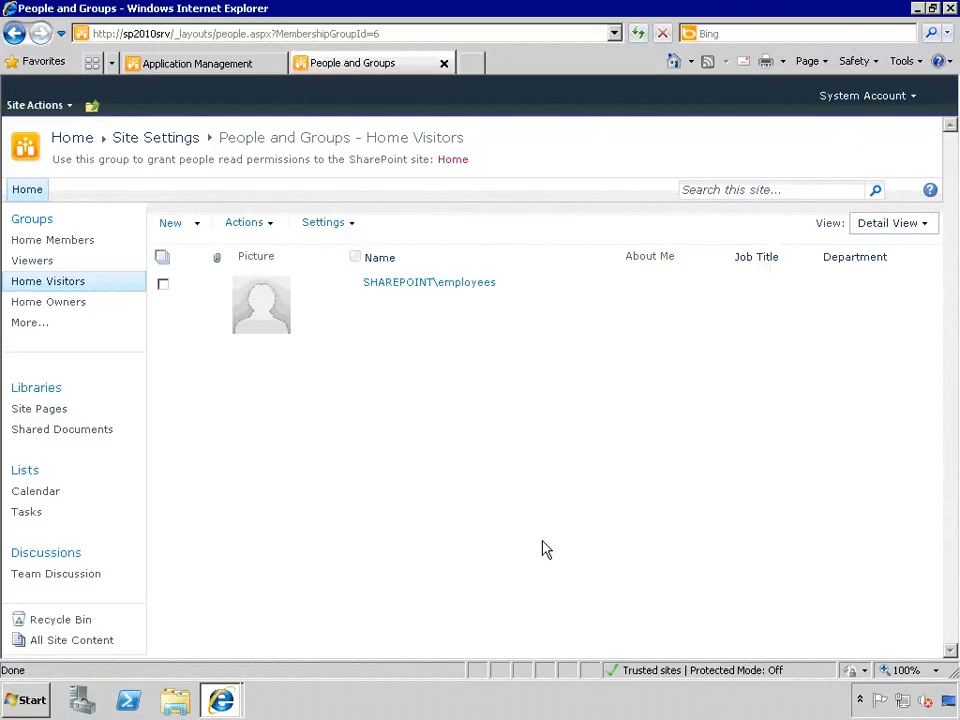
pyautogui.click(469, 288)
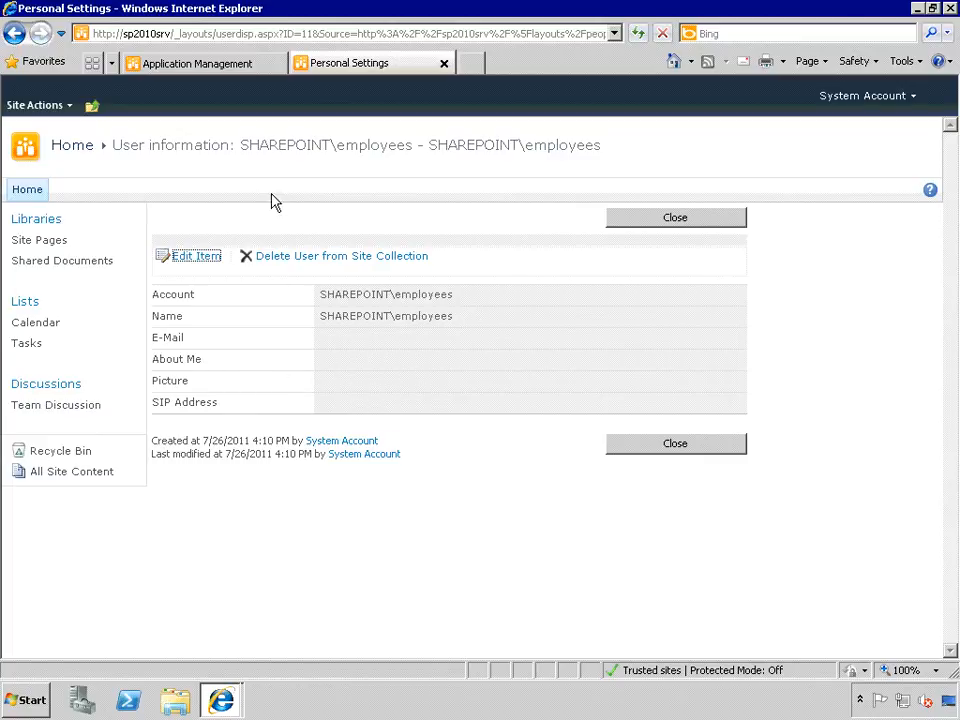
pyautogui.click(659, 222)
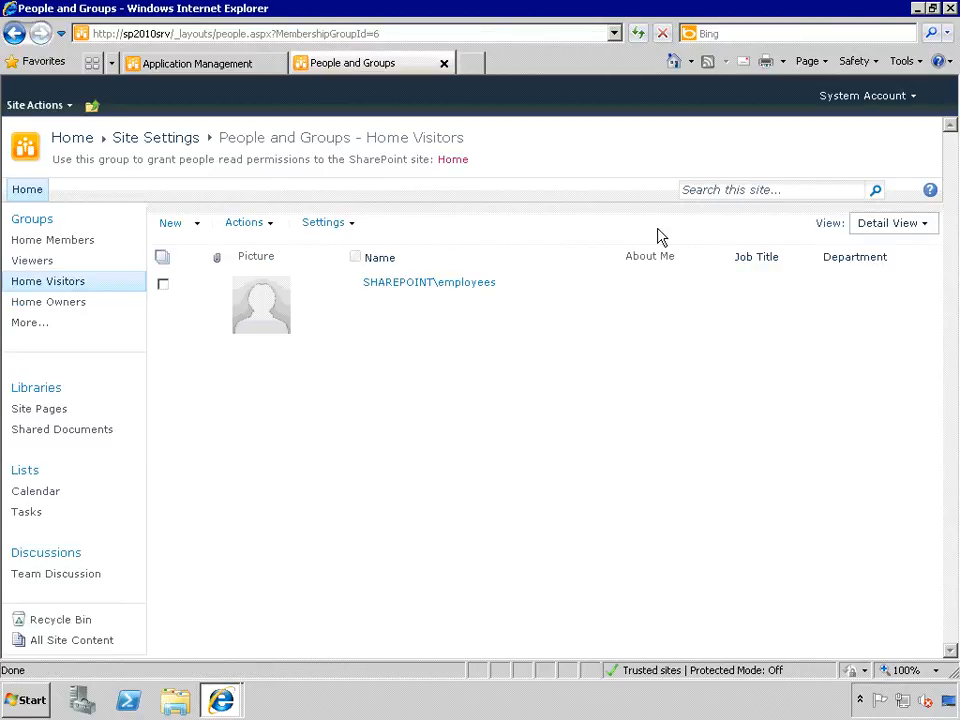
pyautogui.click(164, 287)
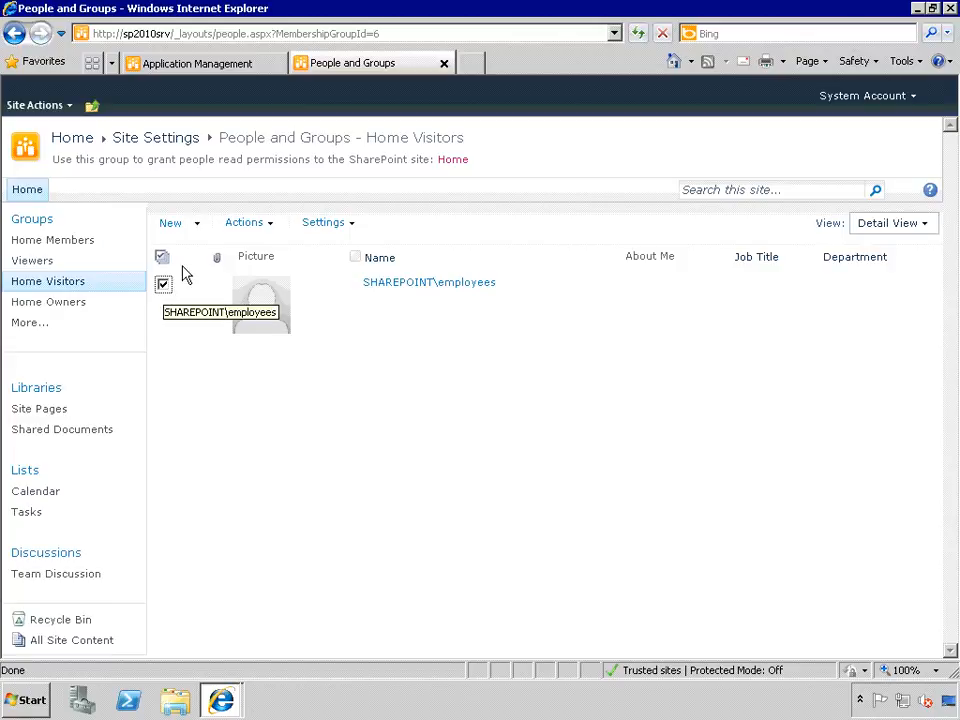
pyautogui.click(274, 227)
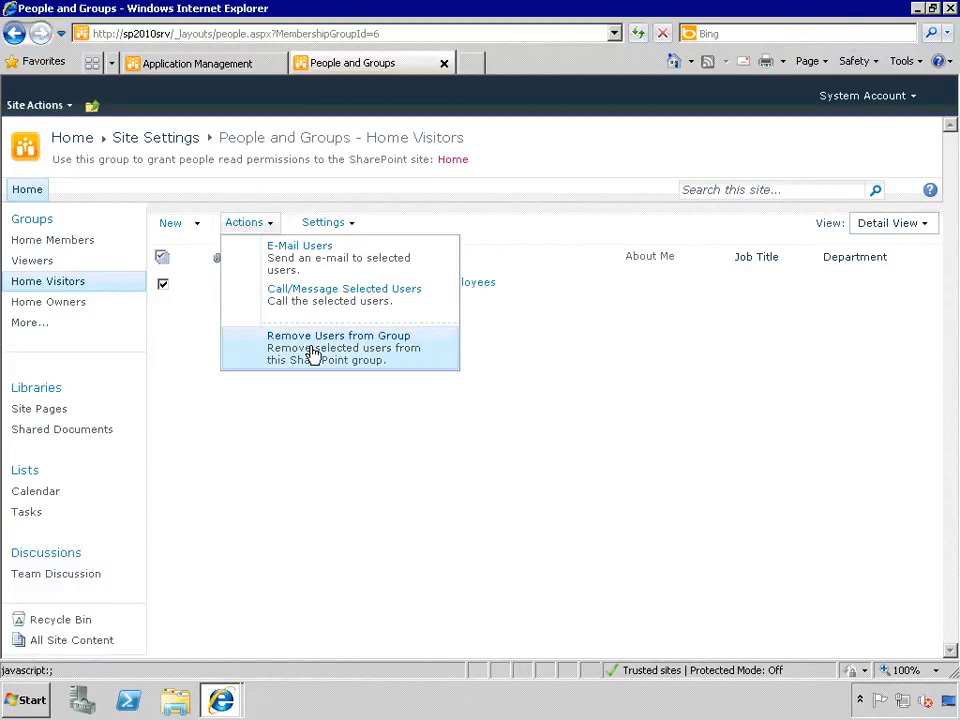
pyautogui.click(541, 352)
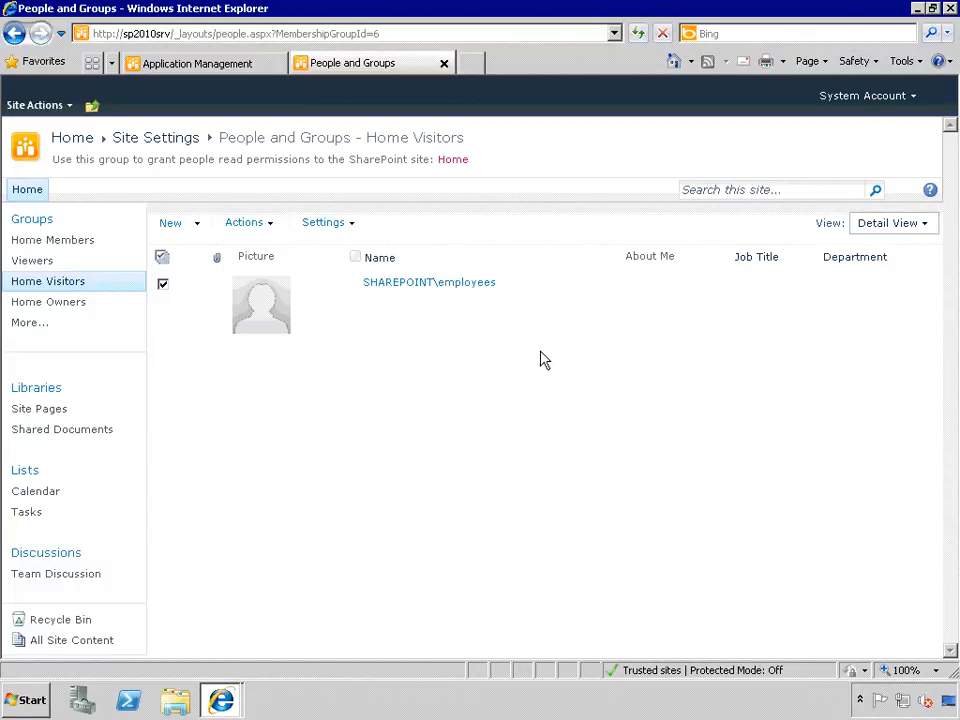
pyautogui.click(162, 285)
# - Add SHAREPOINT\it to Home Members after 'admins' fails to resolve, with no welcome e-mail
pyautogui.click(54, 246)
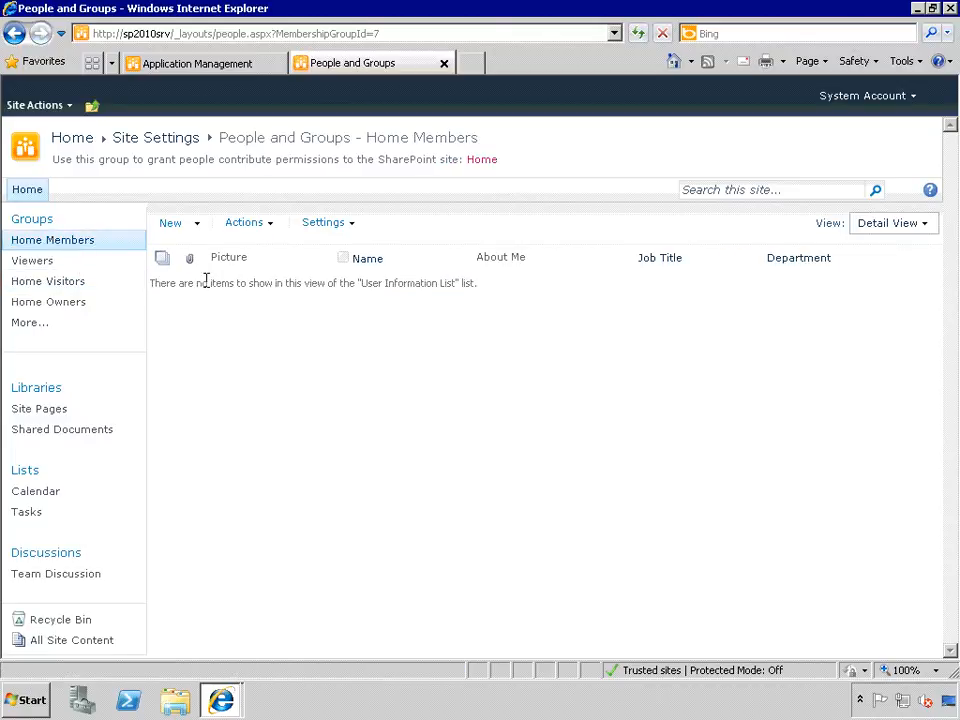
pyautogui.click(172, 226)
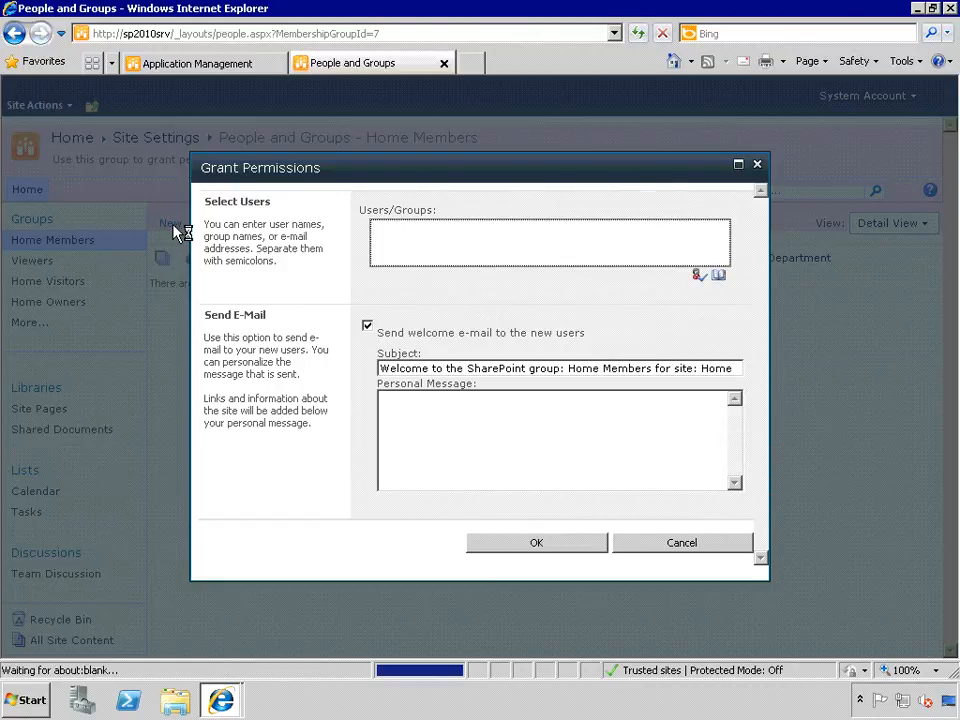
pyautogui.write('admins')
pyautogui.hotkey('ctrl', 'k')
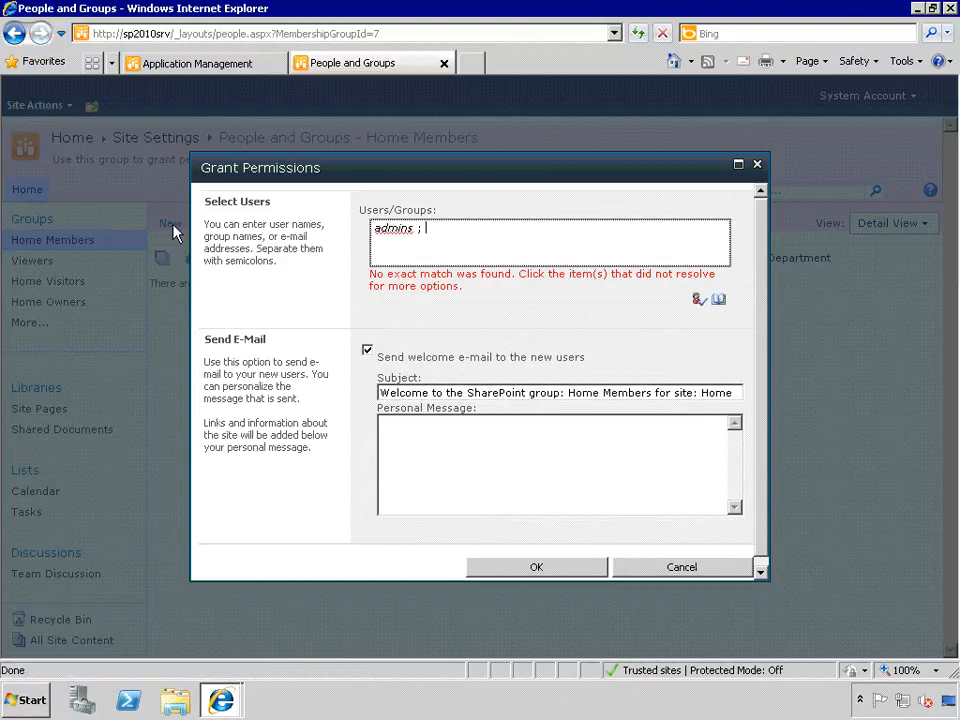
pyautogui.press('BackSpace')
pyautogui.press('BackSpace')
pyautogui.press('BackSpace')
pyautogui.press('BackSpace')
pyautogui.write('it')
pyautogui.hotkey('ctrl', 'k')
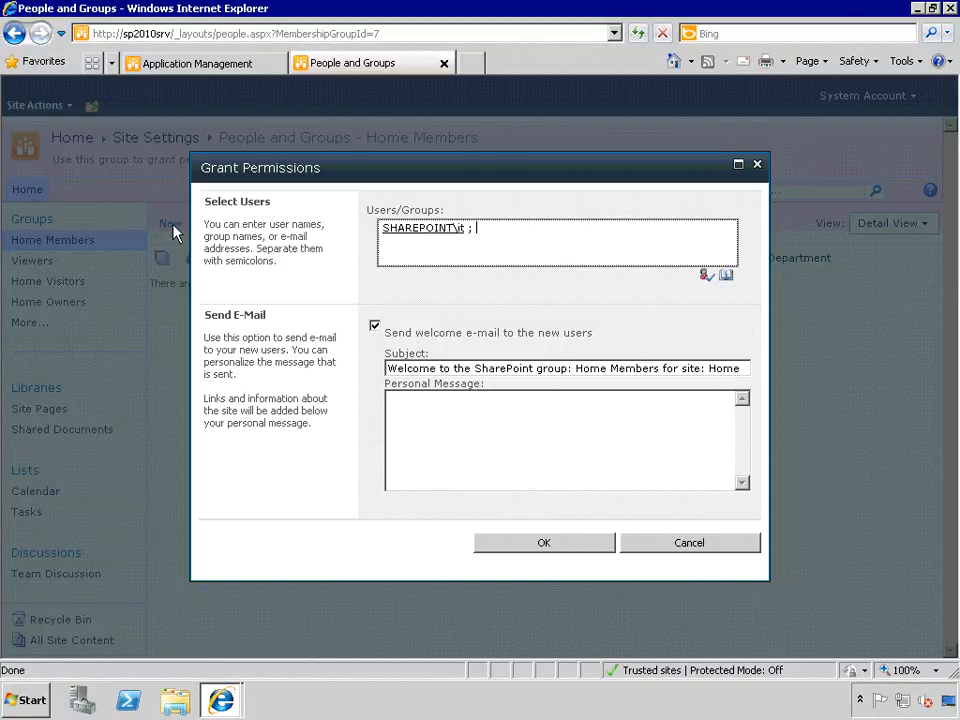
pyautogui.click(375, 327)
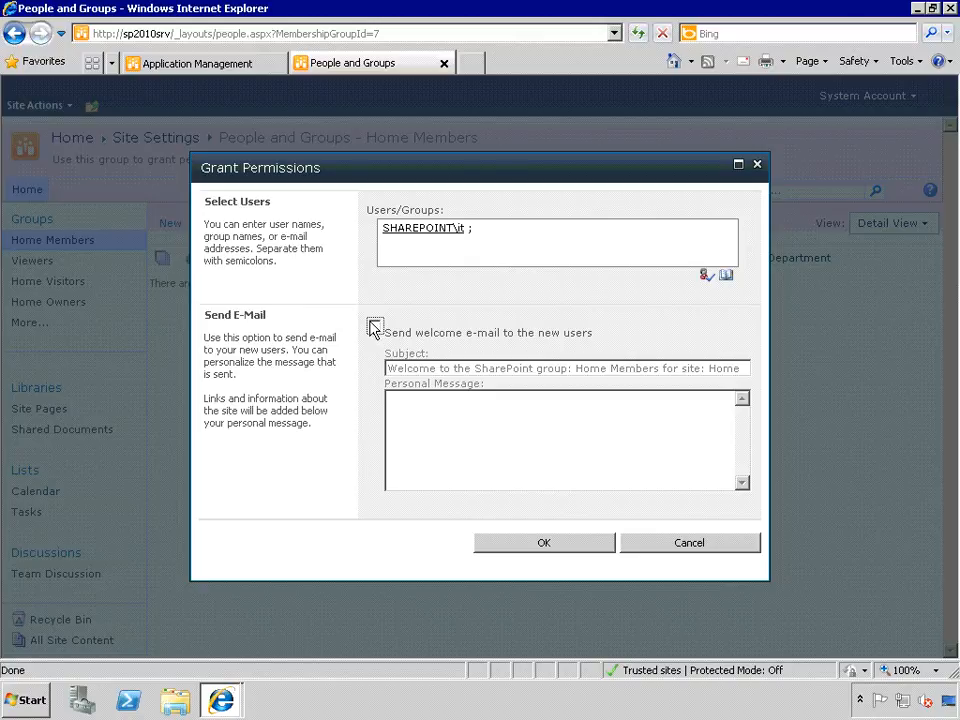
pyautogui.click(558, 550)
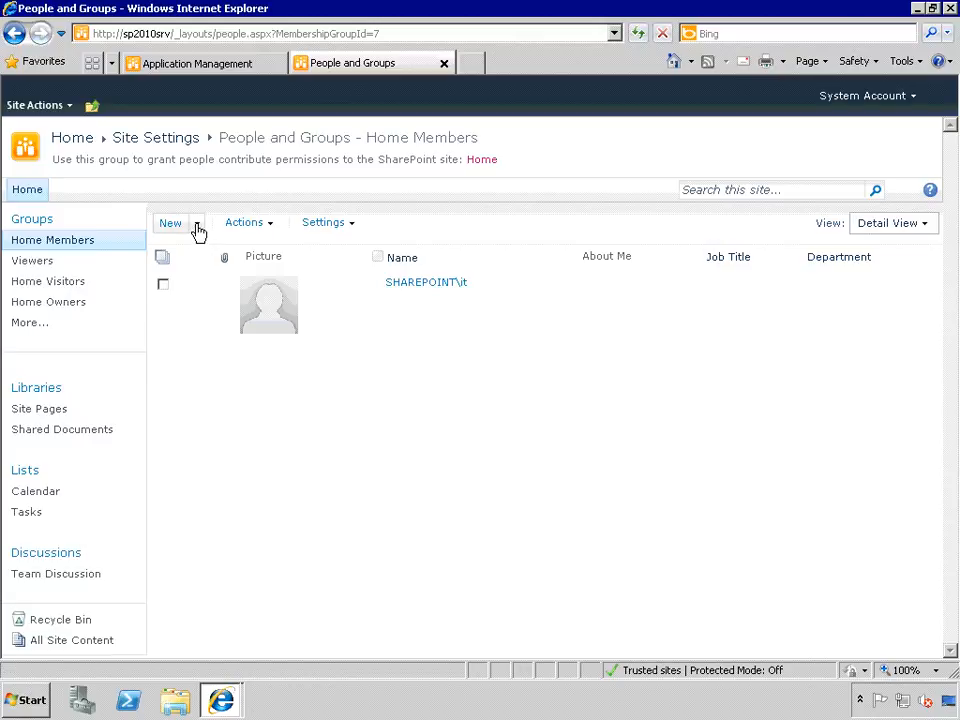
# - Add two users, separated by a semicolon, to Home Owners without a welcome e-mail
pyautogui.click(63, 305)
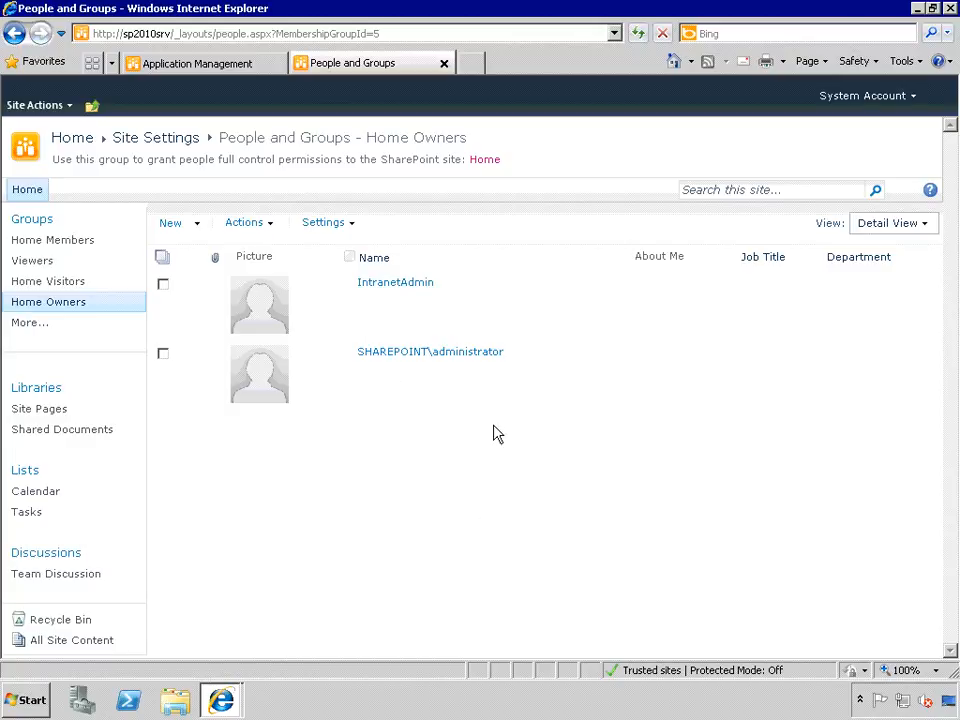
pyautogui.click(181, 224)
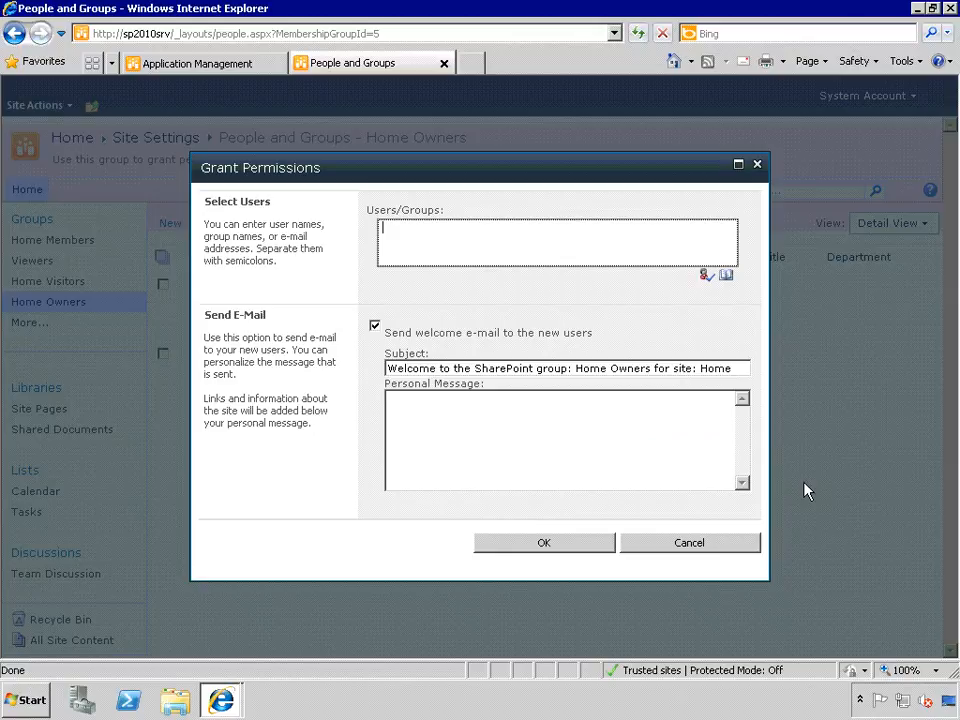
pyautogui.hotkey('ctrl', 'k')
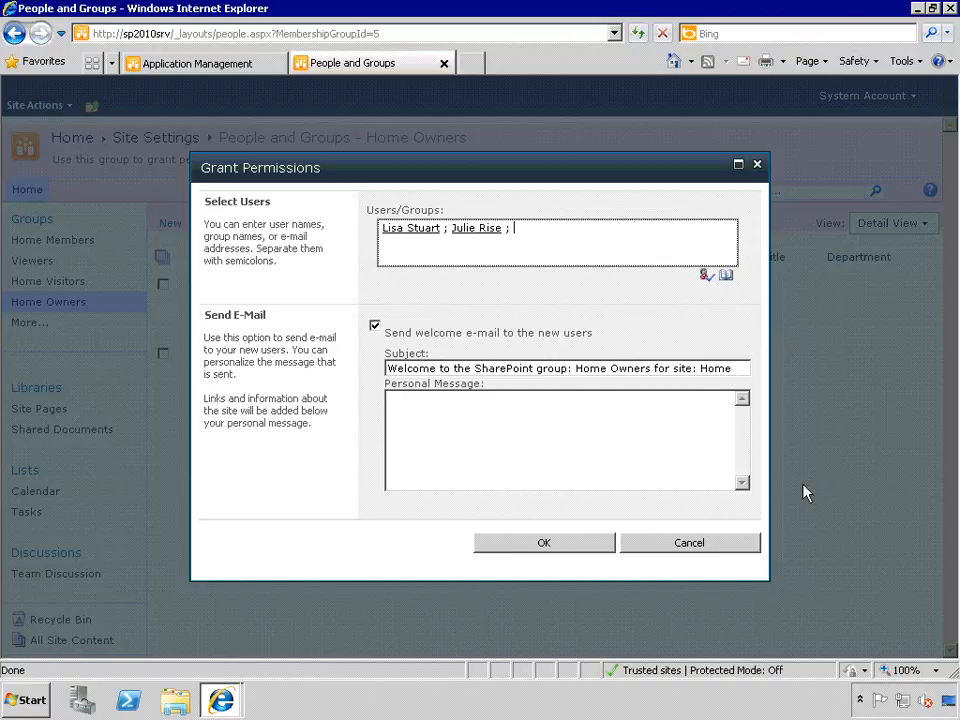
pyautogui.click(375, 330)
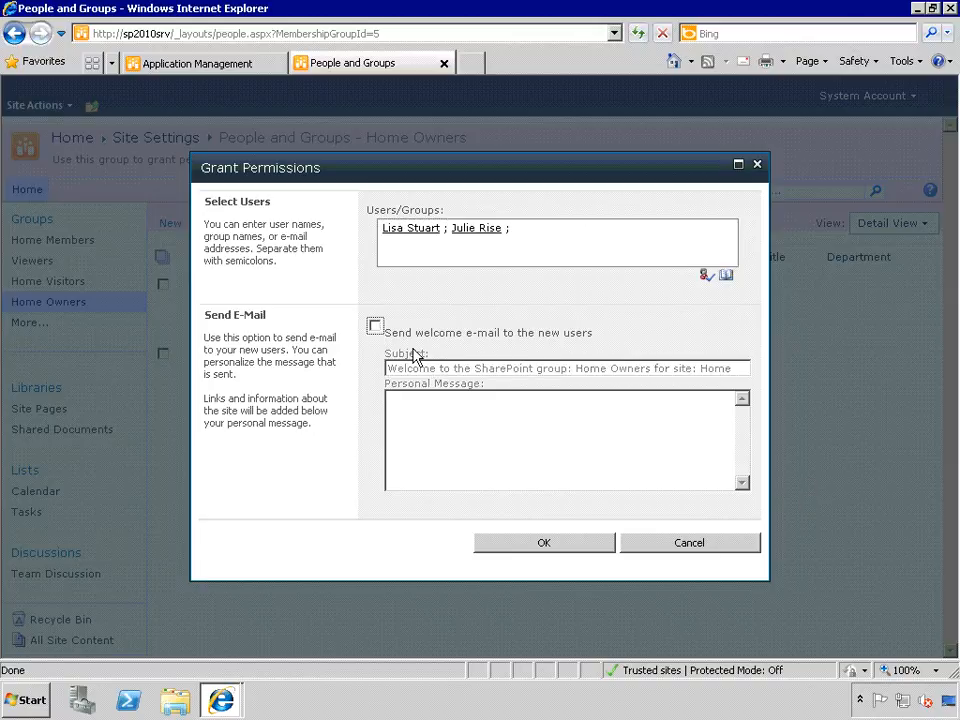
pyautogui.click(574, 549)
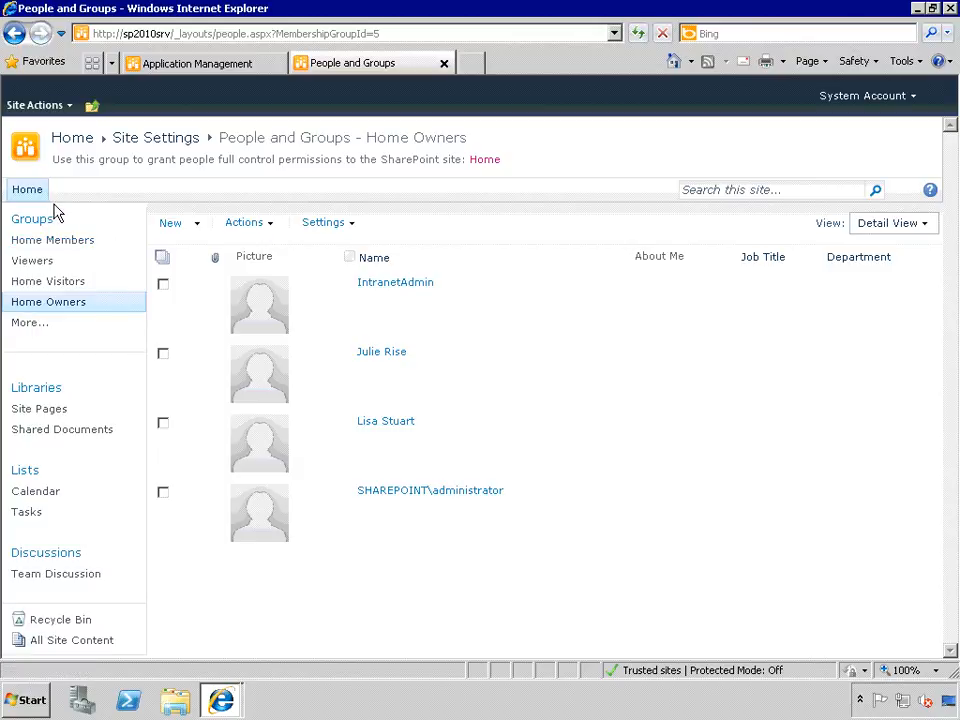
# - Sign in as another user with their user name and password, then go to the Home page
pyautogui.click(898, 100)
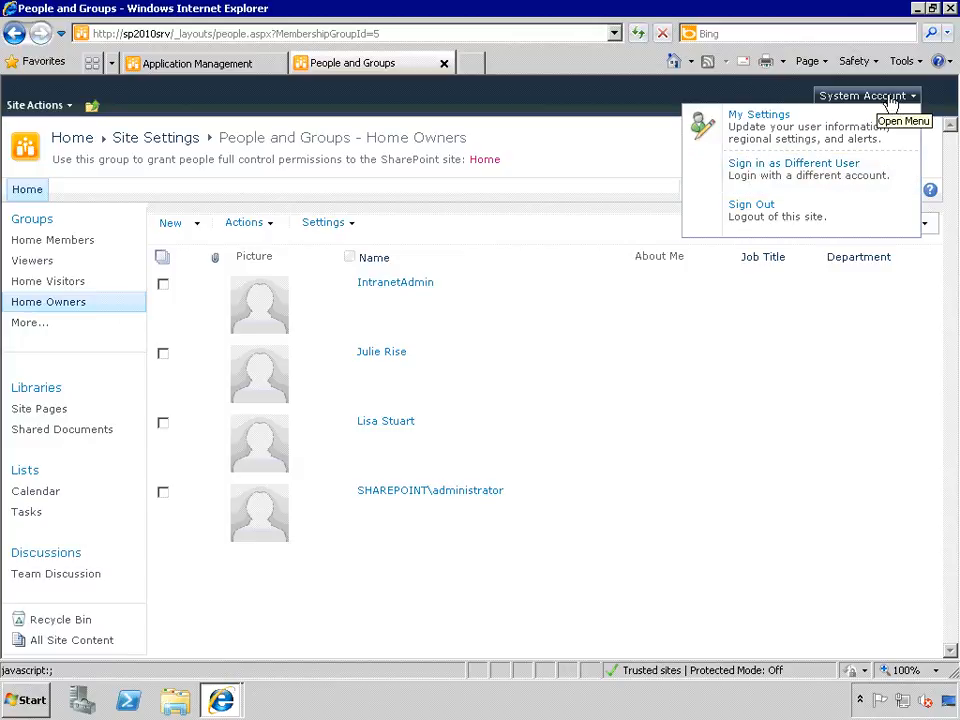
pyautogui.click(776, 176)
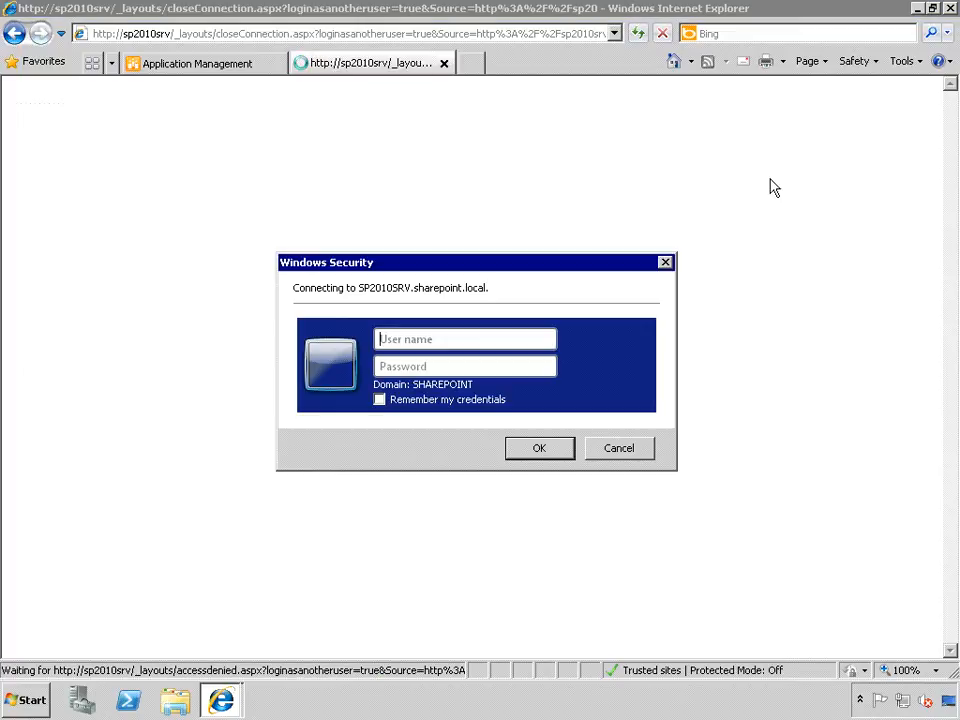
pyautogui.press('Tab')
pyautogui.write('Pa$$w0rd')
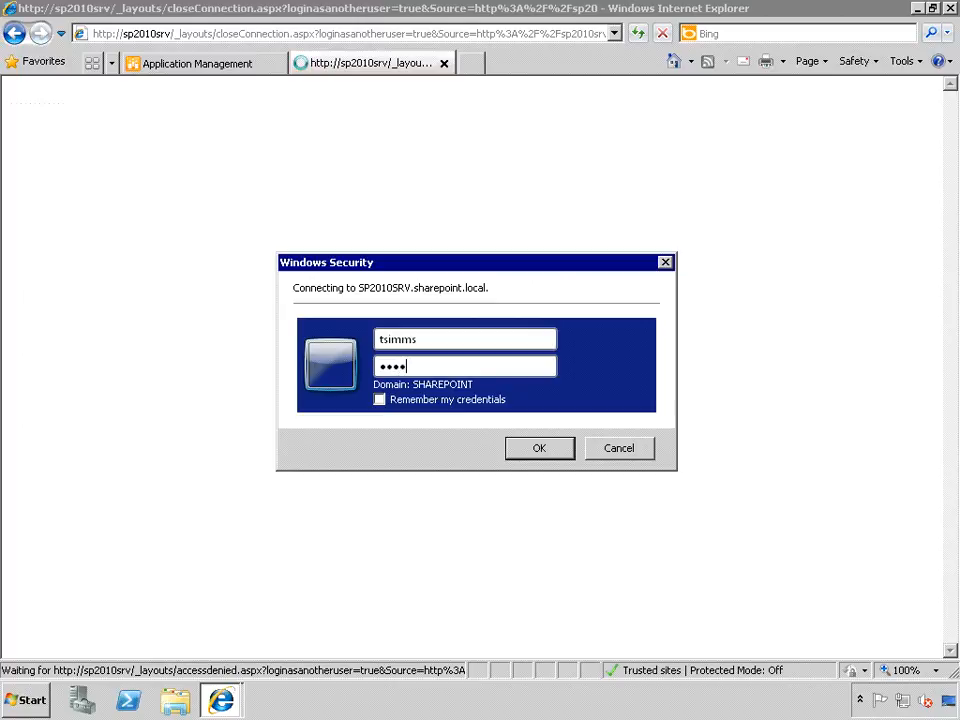
pyautogui.write('1')
pyautogui.press('Return')
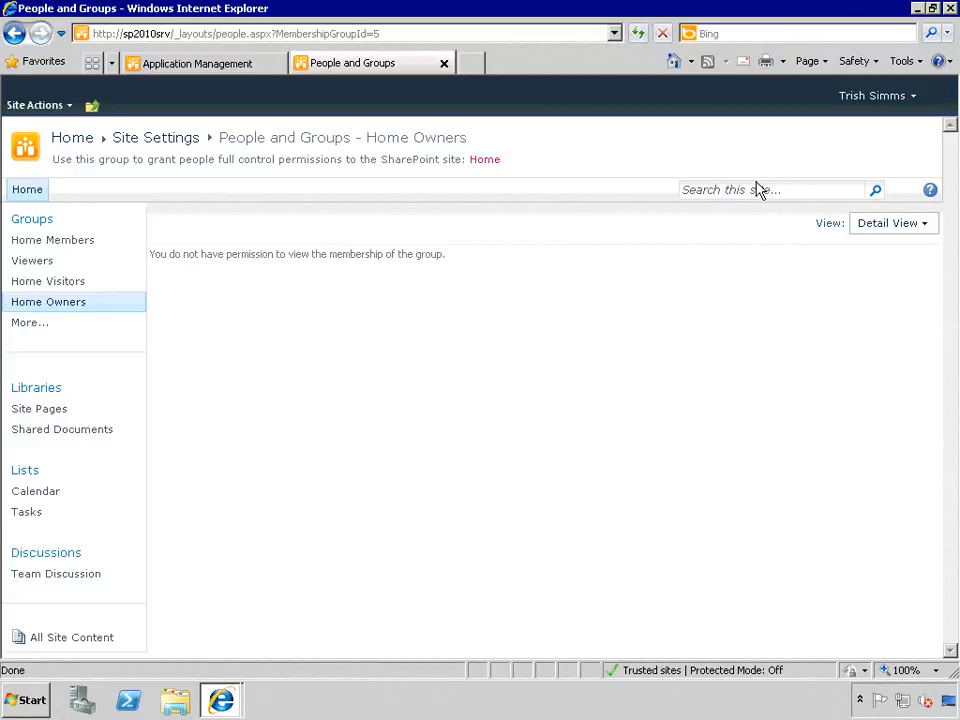
pyautogui.click(27, 190)
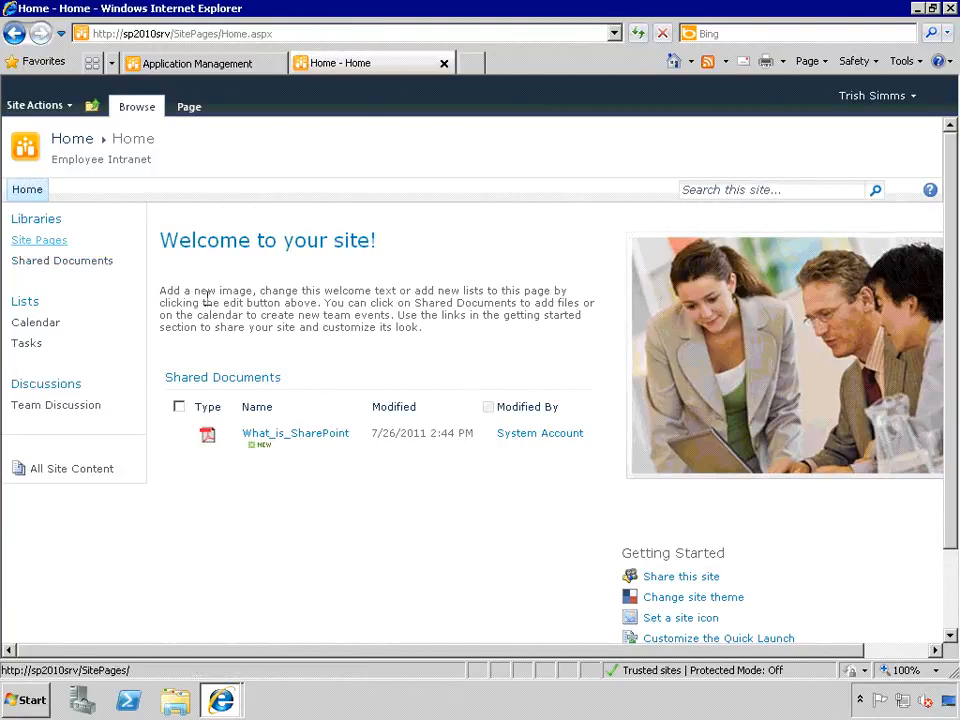
# - Look over the Site Actions menu, then open the Shared Documents library
pyautogui.click(58, 106)
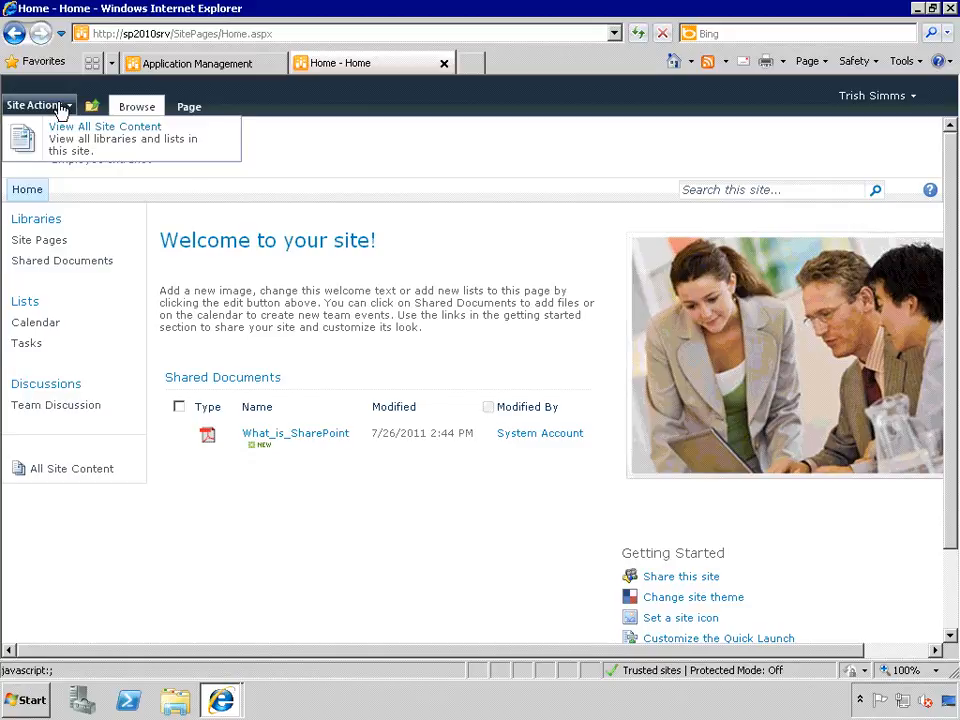
pyautogui.click(260, 138)
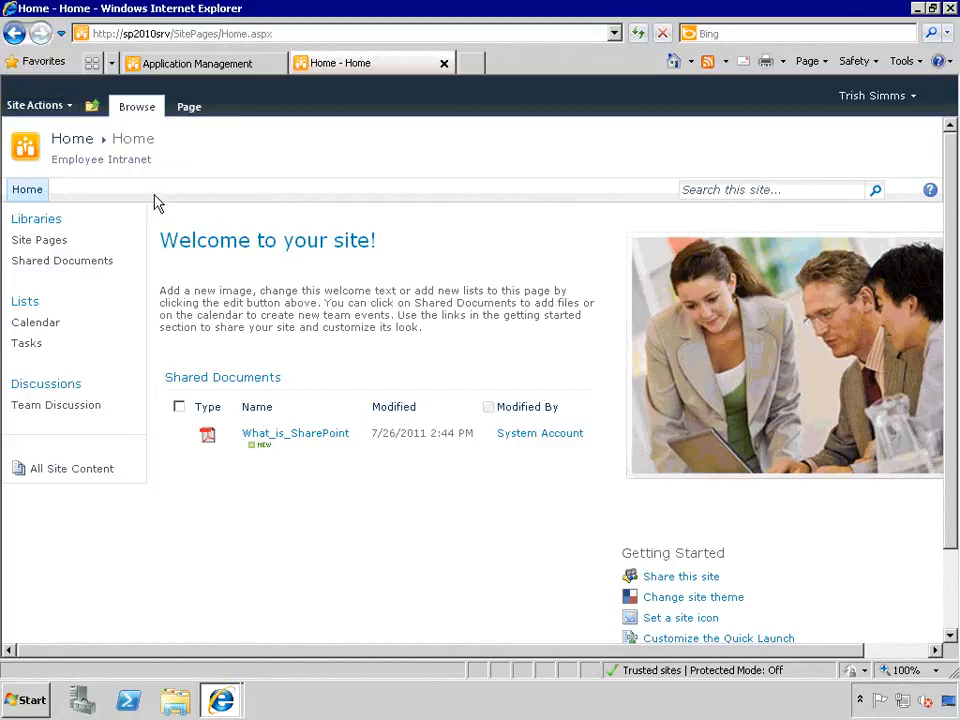
pyautogui.click(82, 260)
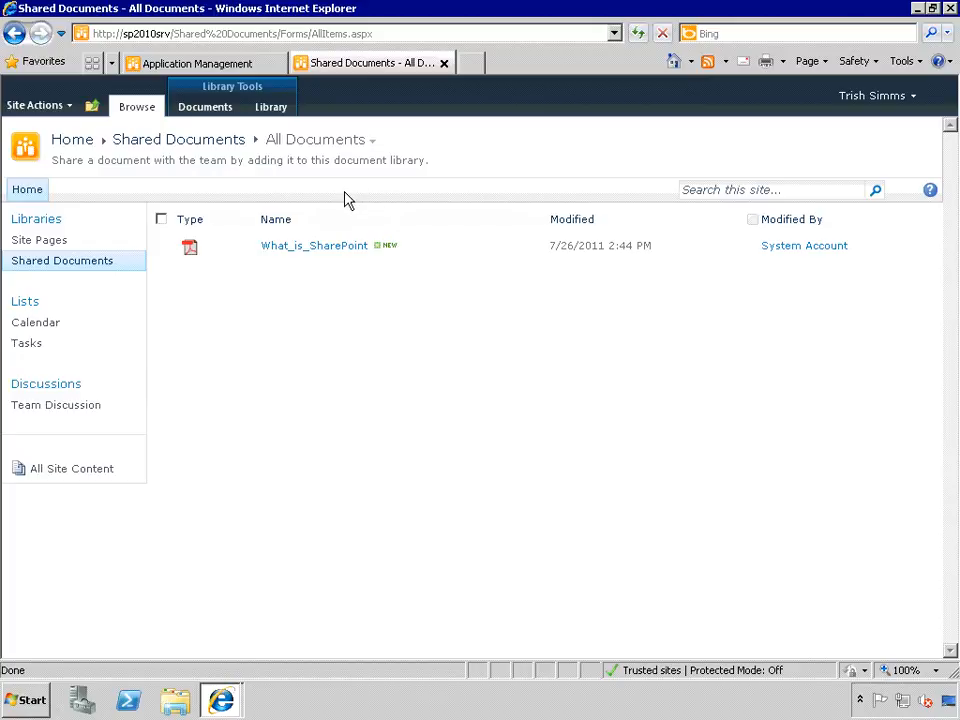
# - Review the What_is_SharePoint document's options, then return to the Home page
pyautogui.click(540, 250)
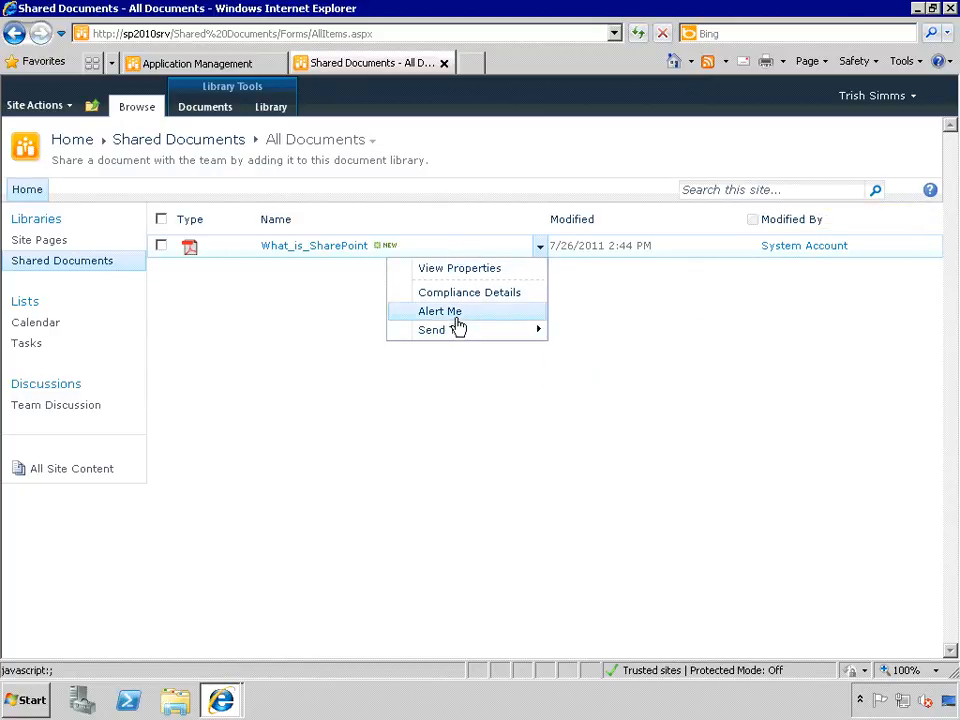
pyautogui.moveTo(456, 330)
pyautogui.click(305, 308)
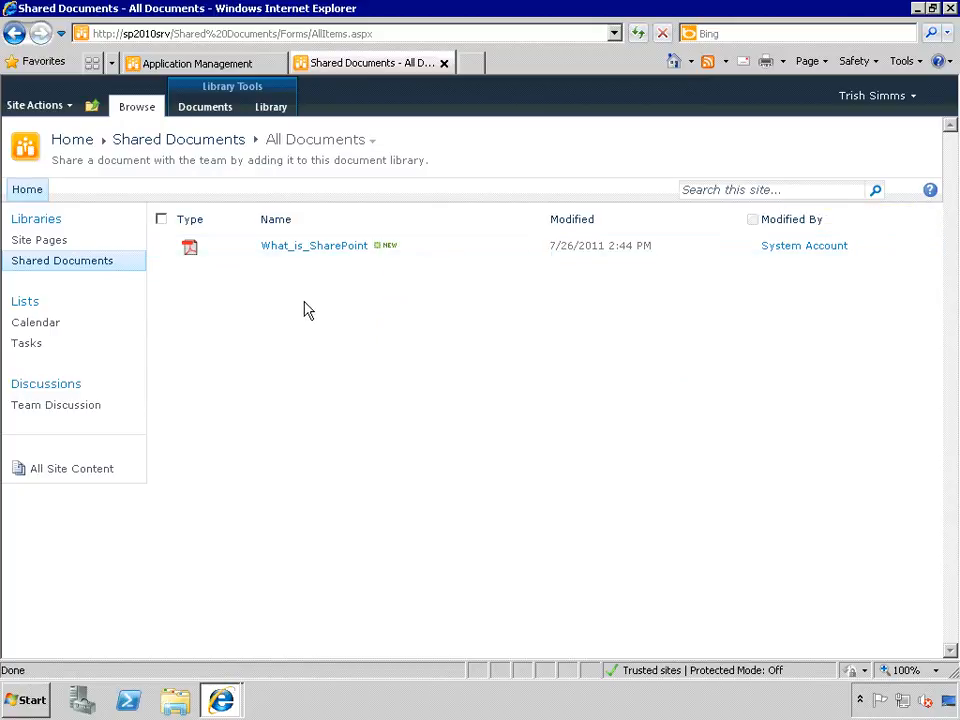
pyautogui.click(21, 191)
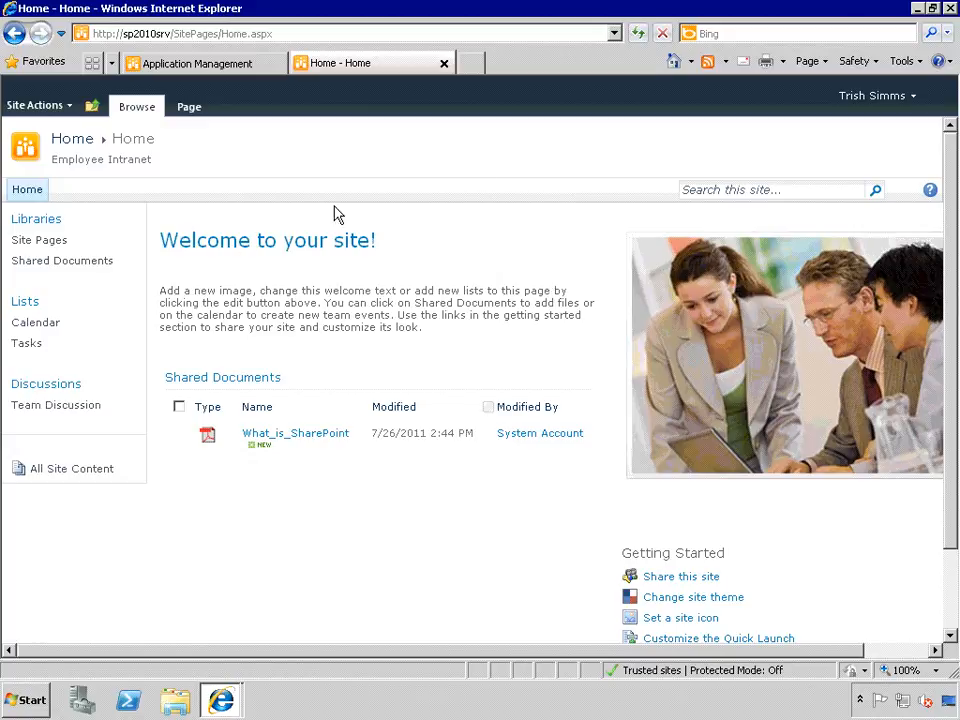
# - Sign in as a different user through Use another account, entering a user name and password
pyautogui.click(900, 97)
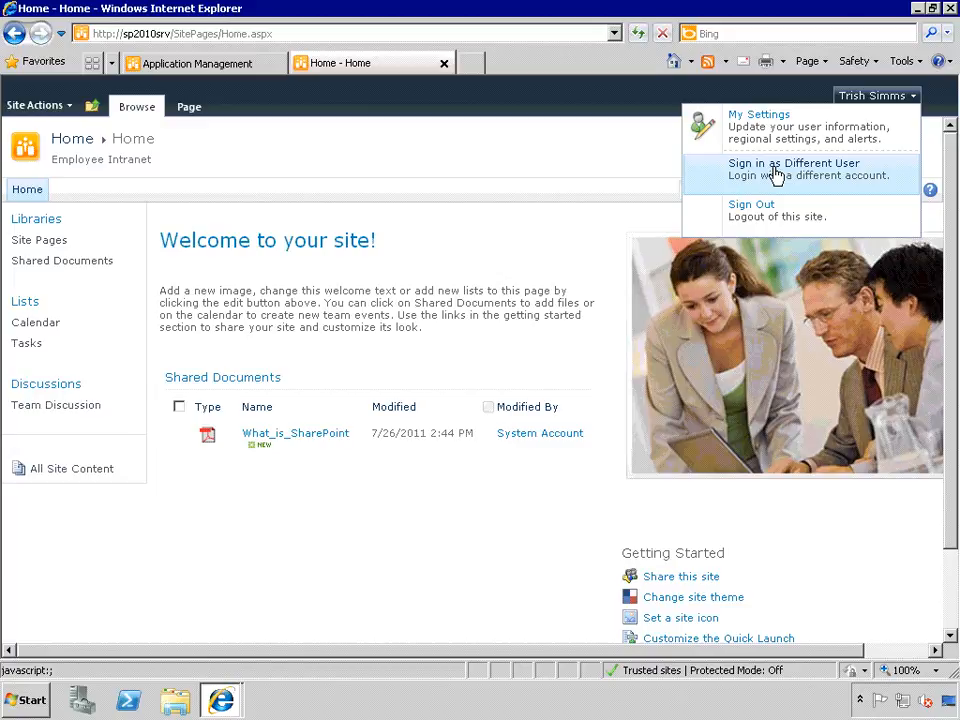
pyautogui.click(776, 175)
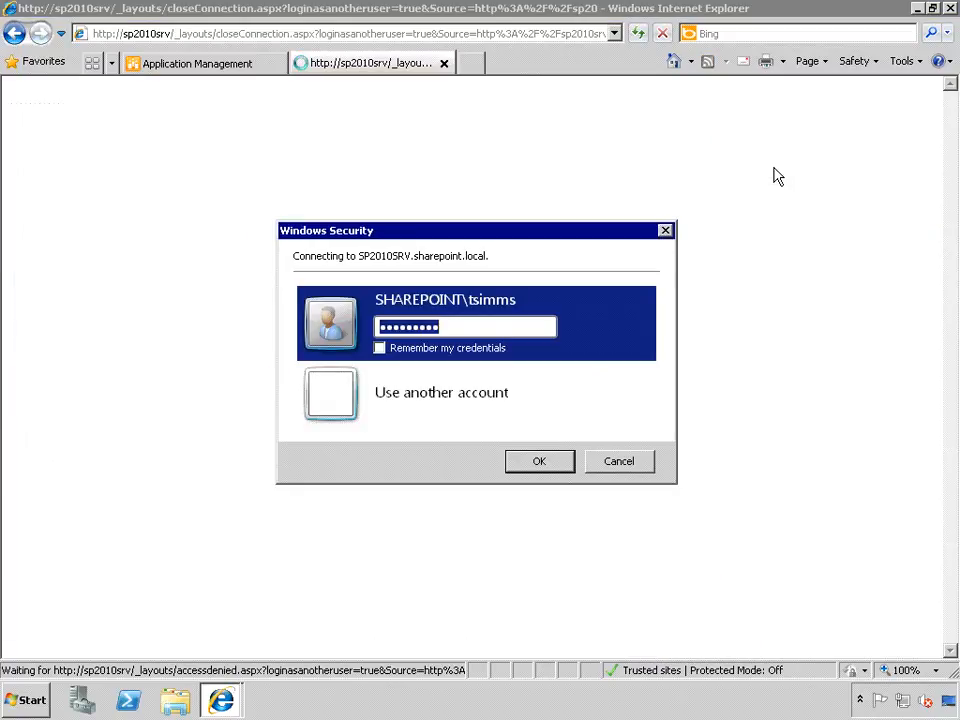
pyautogui.click(437, 401)
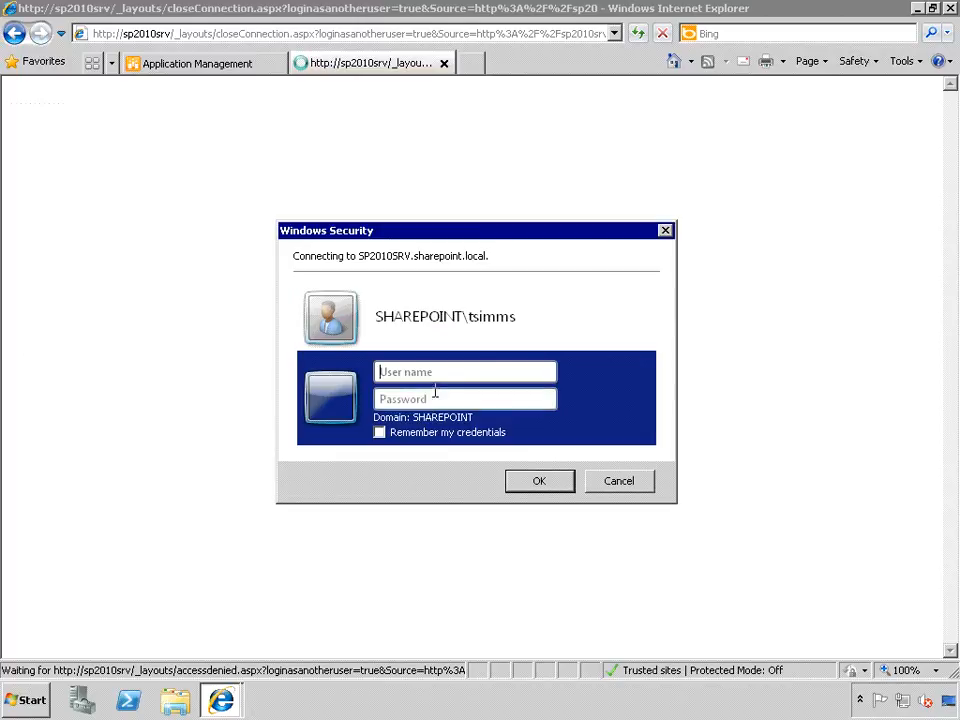
pyautogui.click(428, 370)
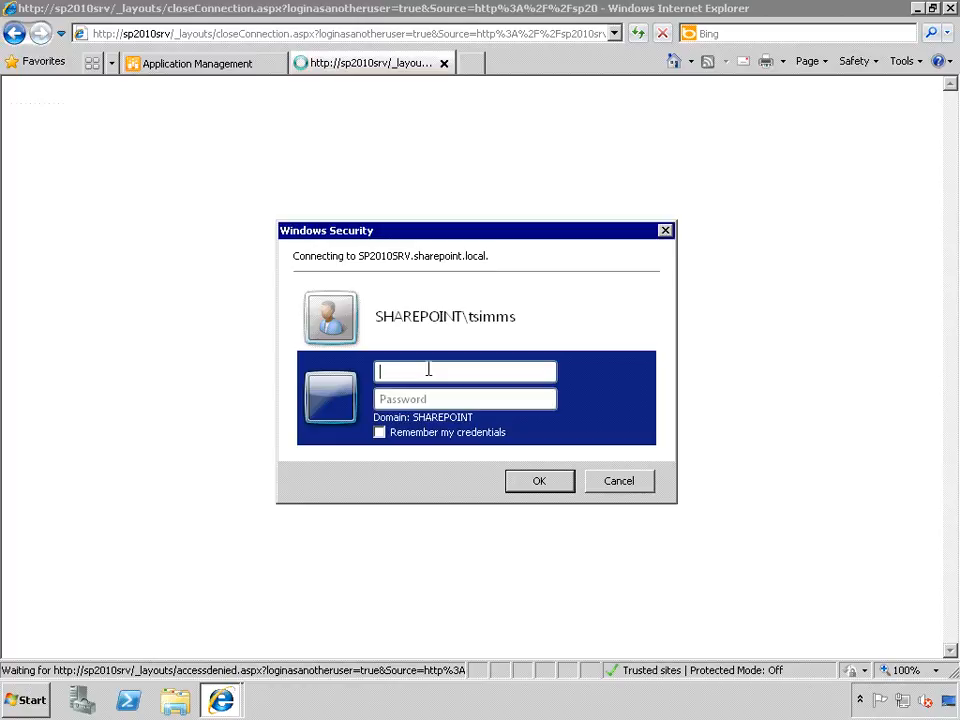
pyautogui.press('Tab')
pyautogui.write('password')
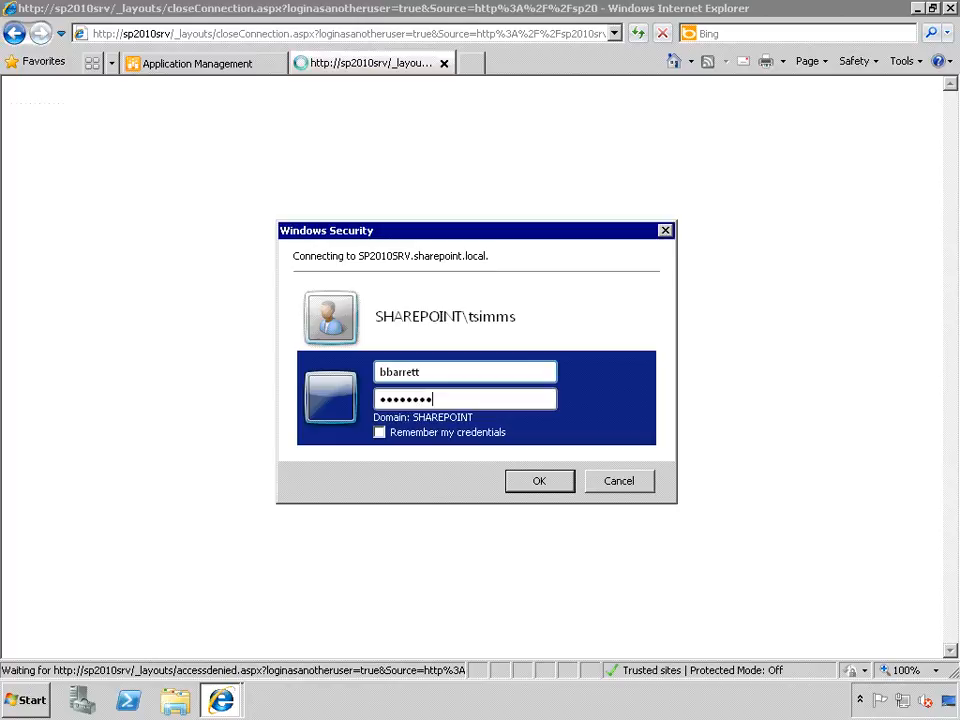
pyautogui.write('1')
pyautogui.press('Return')
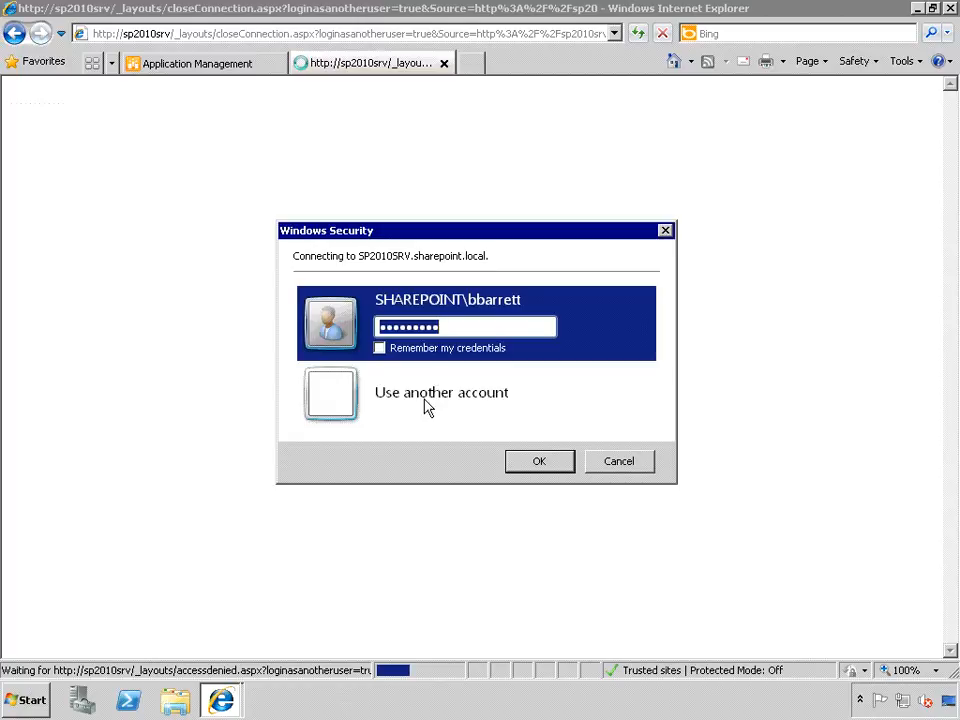
# - Re-enter that user's name and password after the first attempt fails and submit them
pyautogui.click(426, 399)
pyautogui.press('Tab')
pyautogui.write('**********')
pyautogui.press('Return')
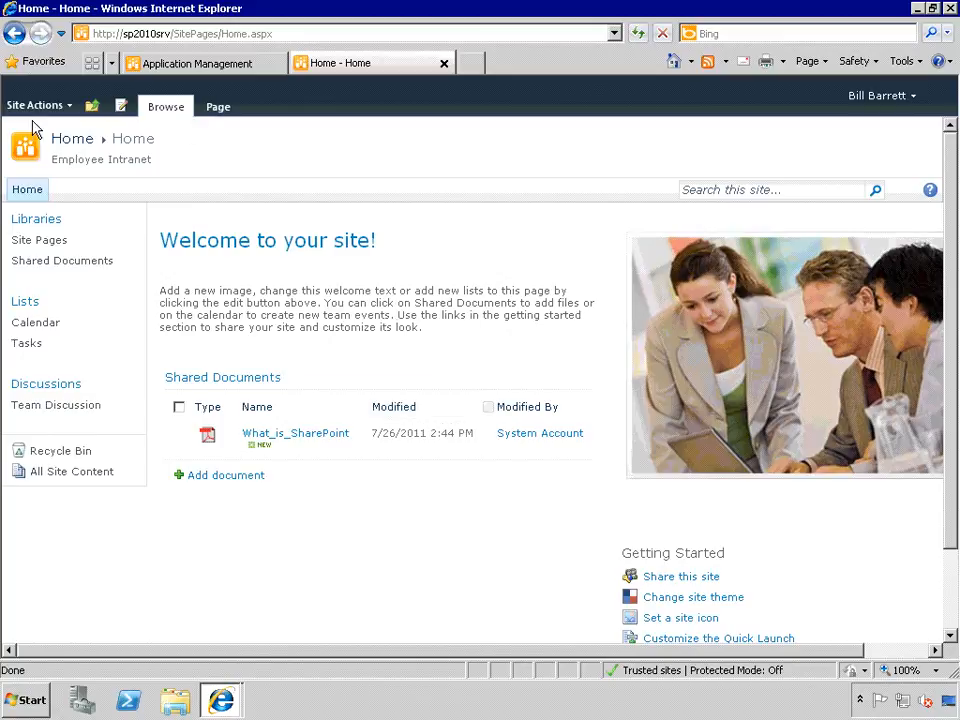
pyautogui.click(48, 104)
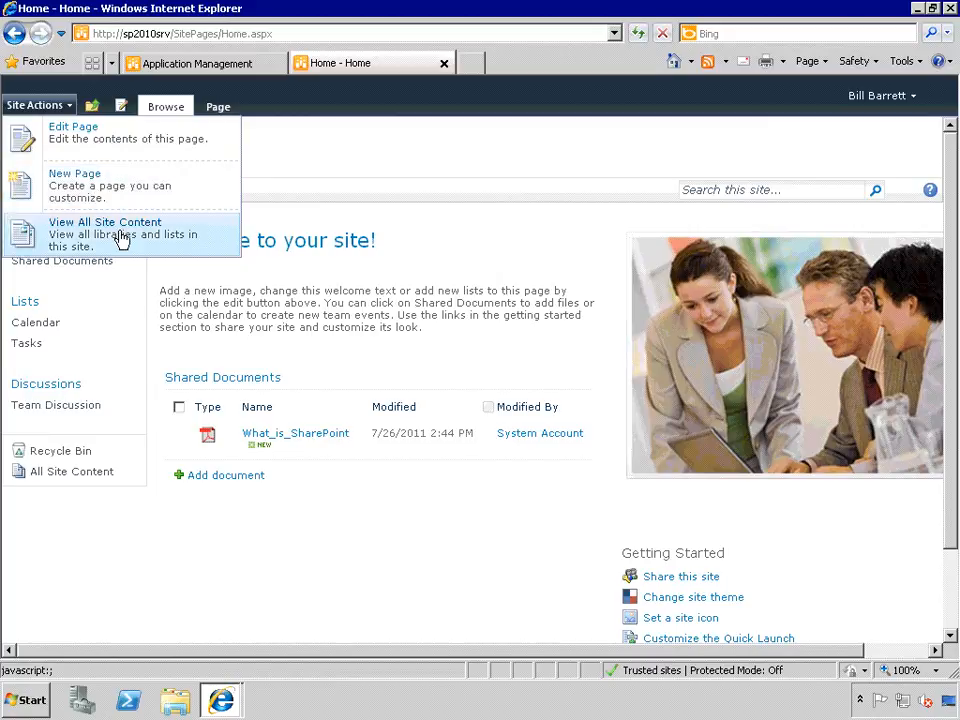
pyautogui.click(280, 309)
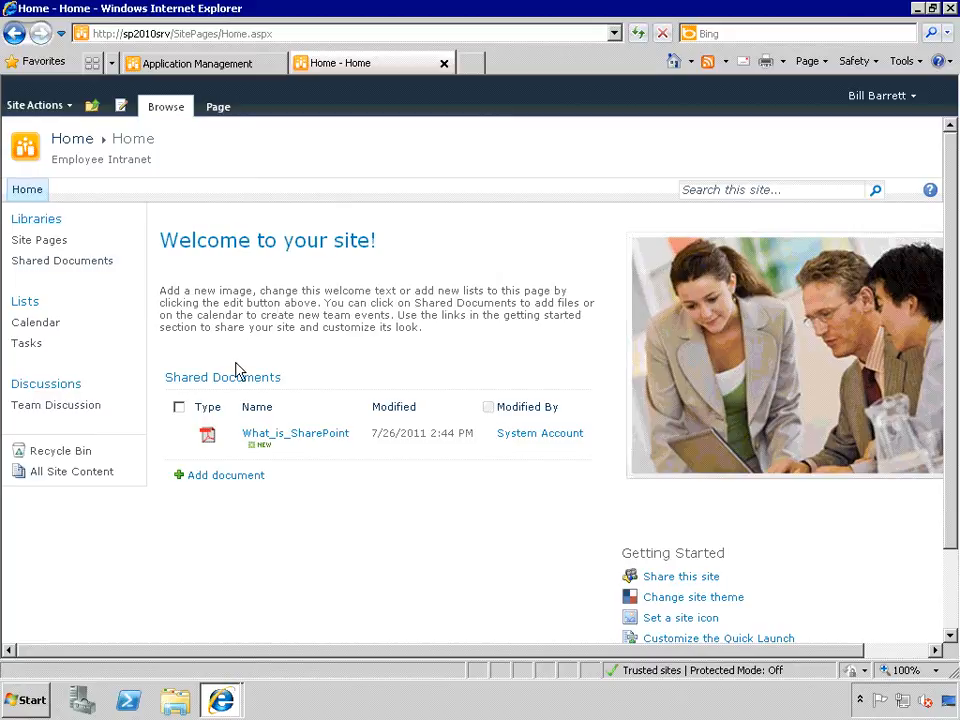
pyautogui.click(364, 441)
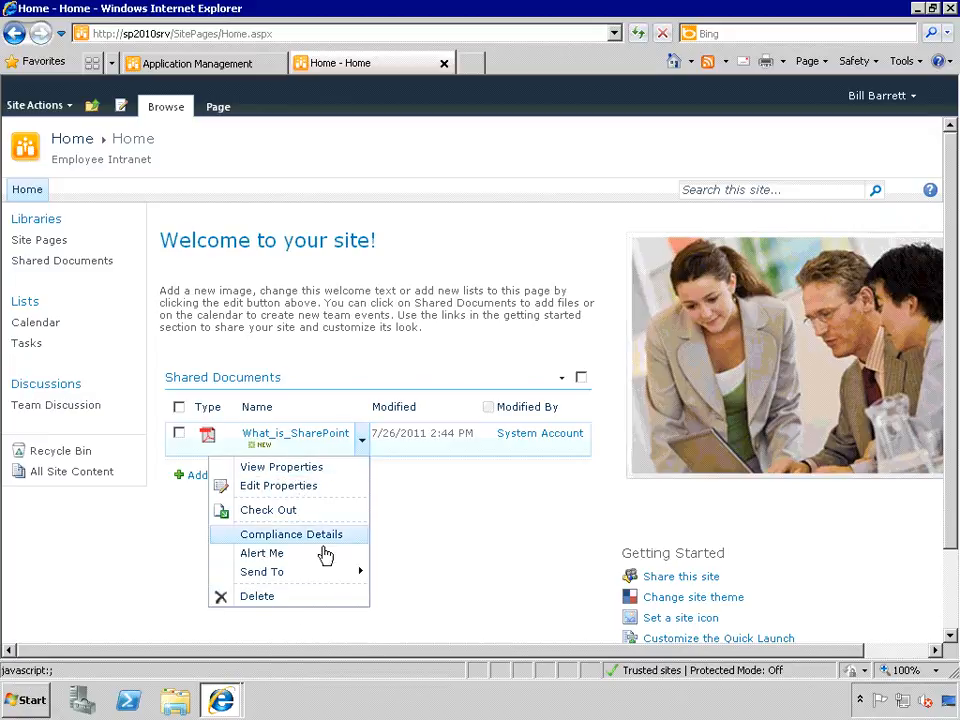
pyautogui.click(399, 302)
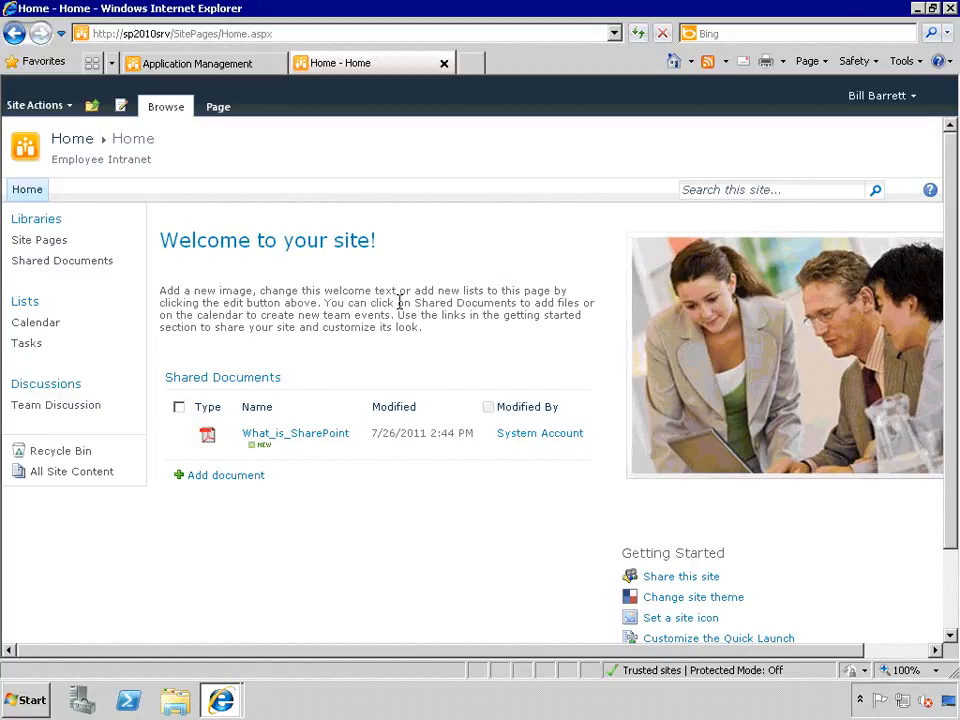
# - Sign in as administrator through Use another account, retyping the password before submitting
pyautogui.click(895, 100)
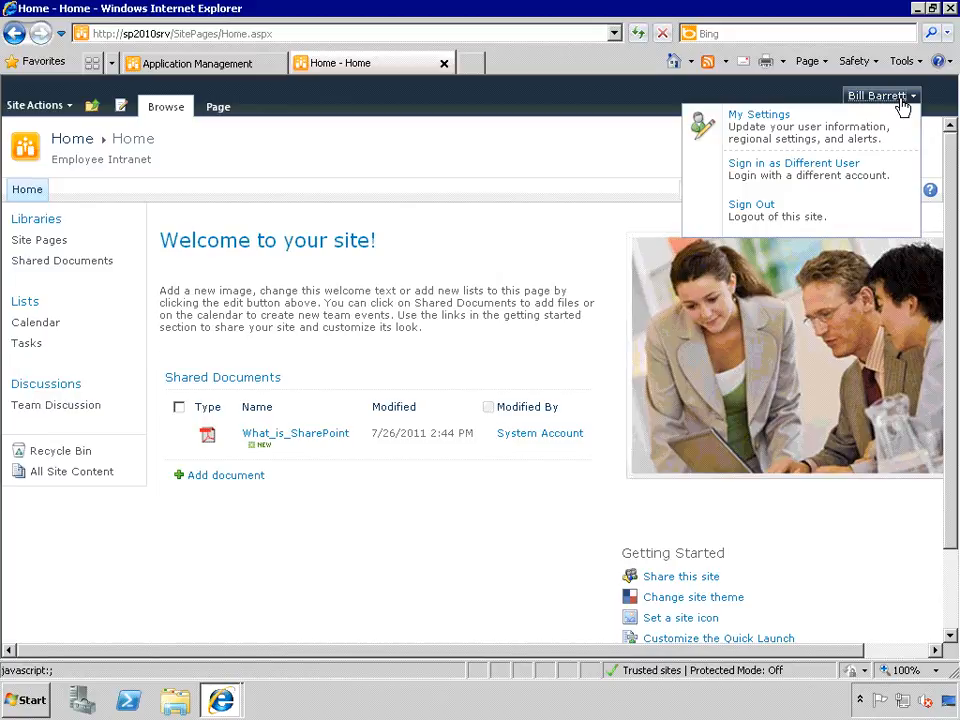
pyautogui.click(776, 178)
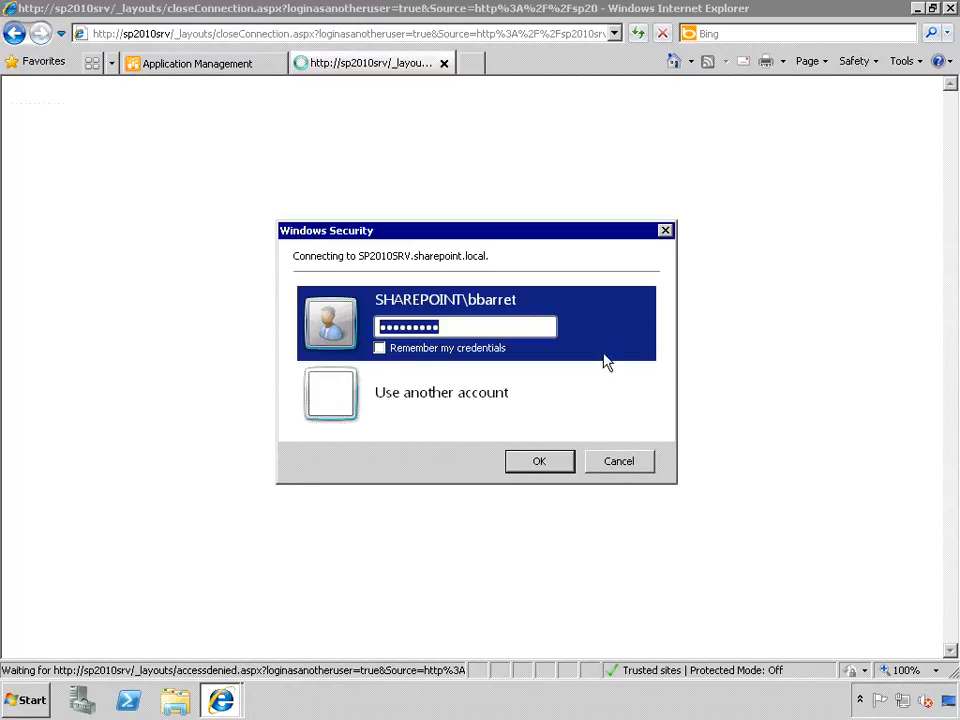
pyautogui.click(420, 398)
pyautogui.write('a')
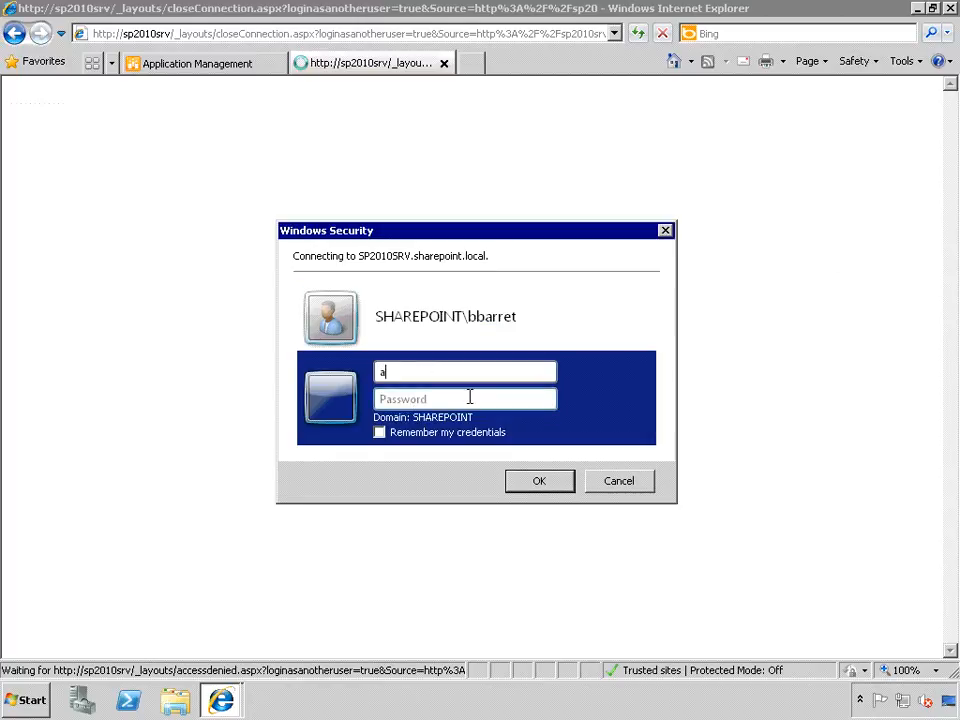
pyautogui.write('dministrator')
pyautogui.press('Tab')
pyautogui.write('•')
pyautogui.press('BackSpace')
pyautogui.write('••••••••')
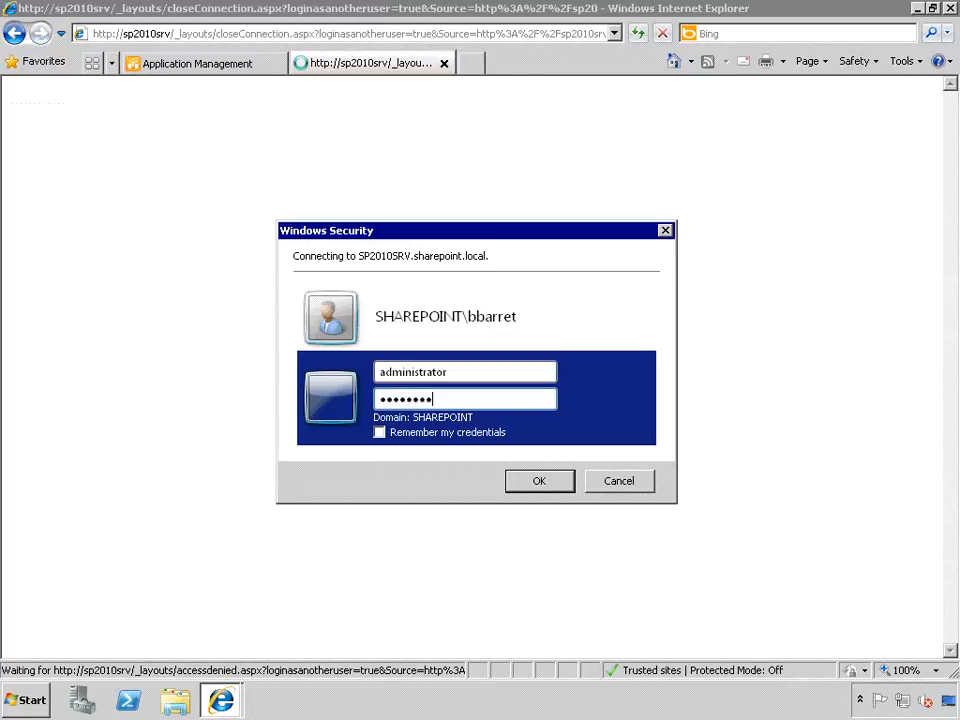
pyautogui.press('Return')
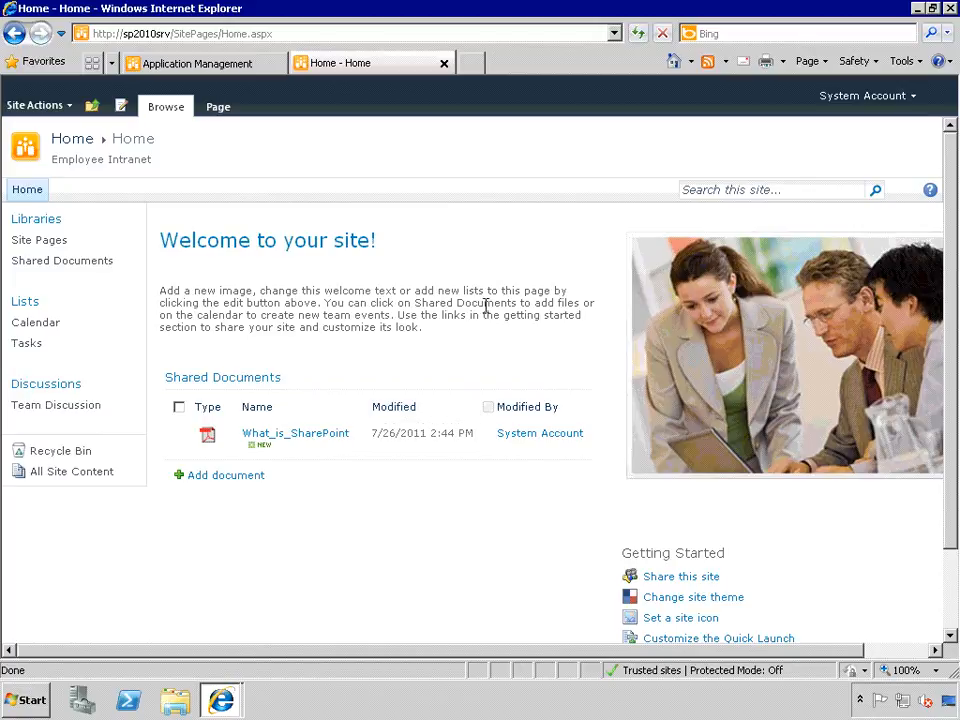
# - Start a new site from Site Actions with title HR and description 'HR Department Site'
pyautogui.click(61, 111)
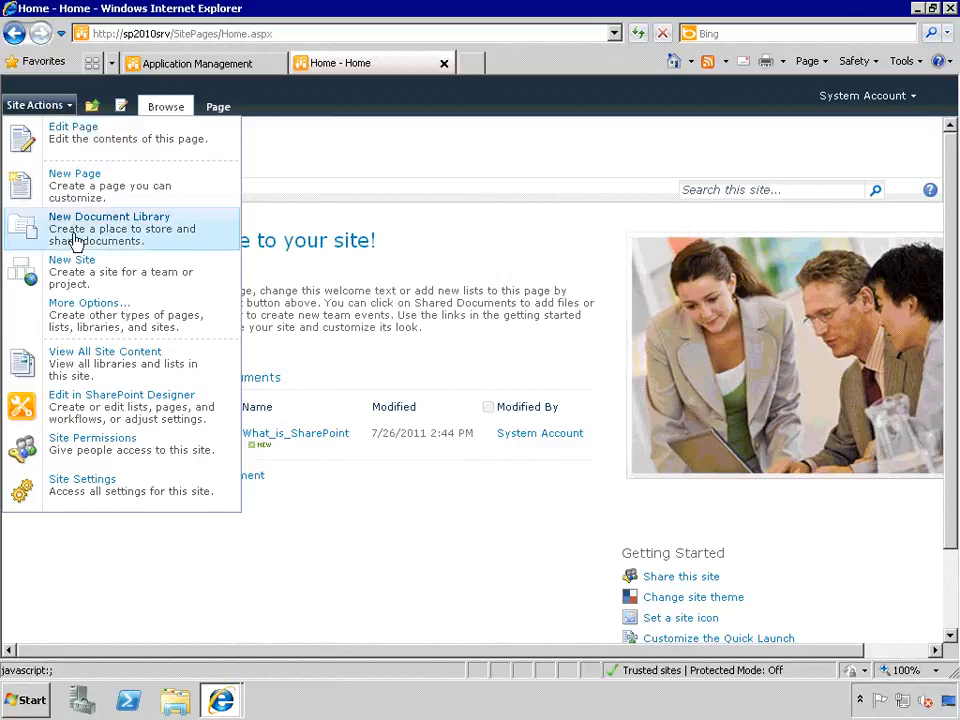
pyautogui.click(83, 276)
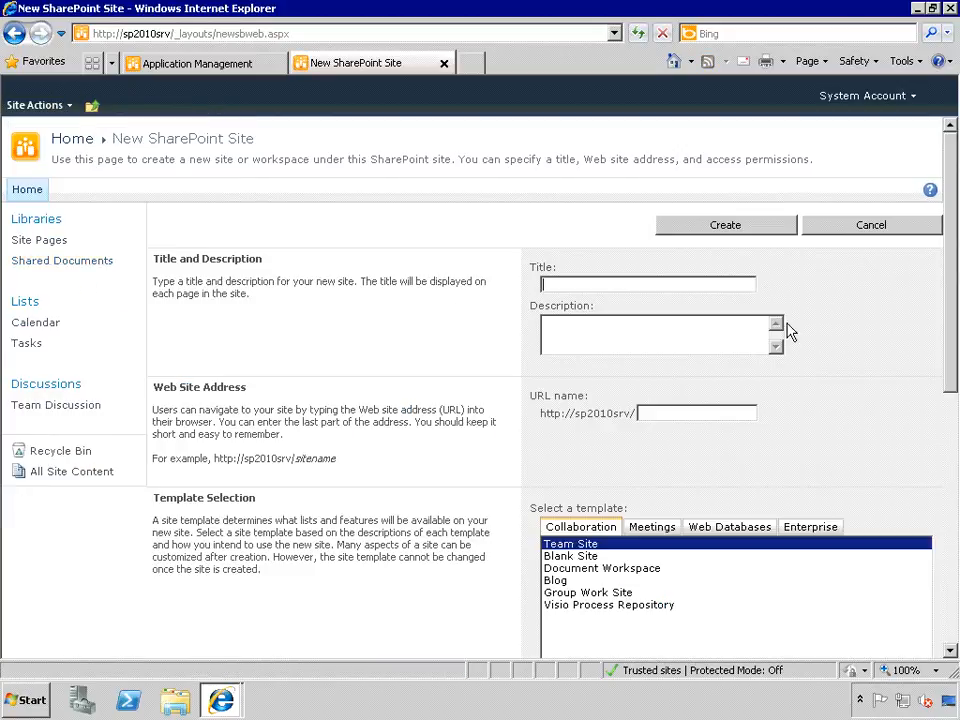
pyautogui.write('HR')
pyautogui.click(731, 343)
pyautogui.write('HR')
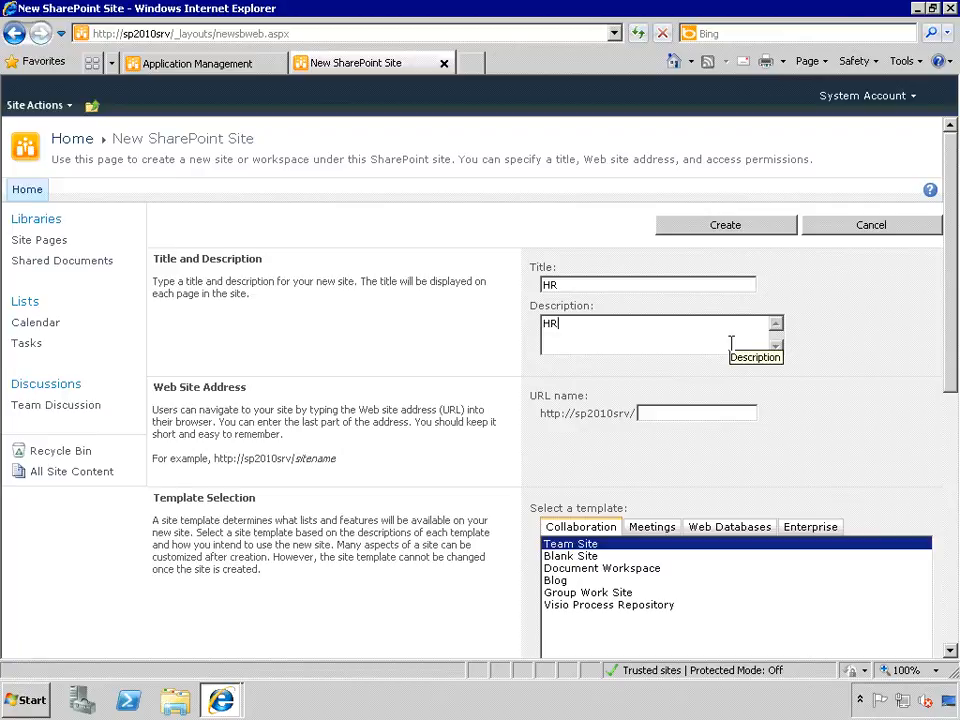
pyautogui.write(' Department Site')
# - Enter the lowercase URL name hr and scroll down the form
pyautogui.click(700, 413)
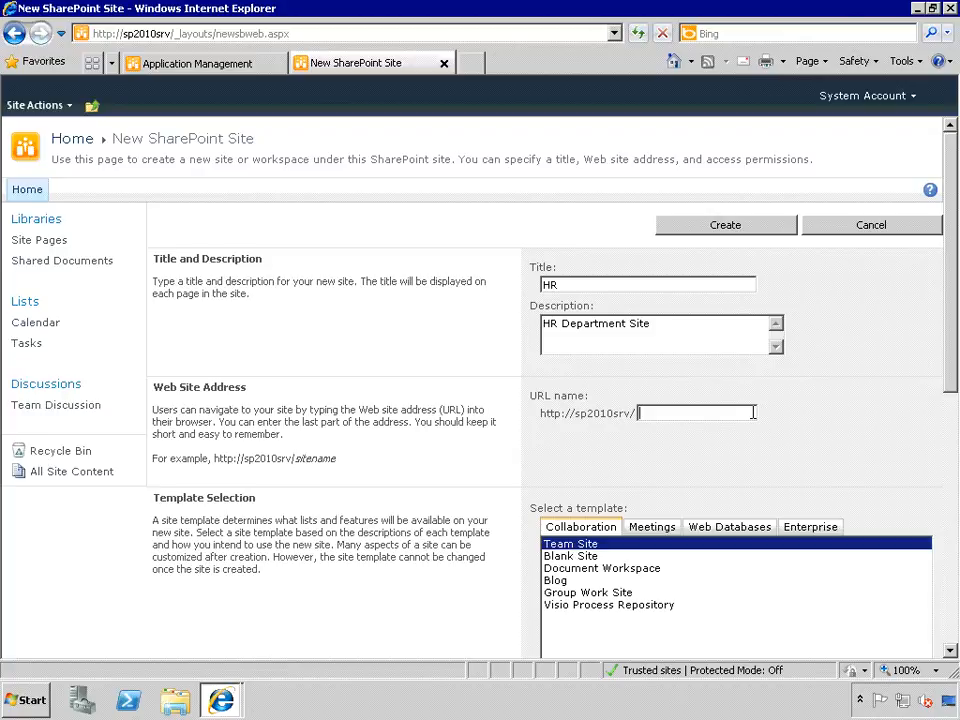
pyautogui.write('H')
pyautogui.press('BackSpace')
pyautogui.write('hr')
pyautogui.click(951, 650)
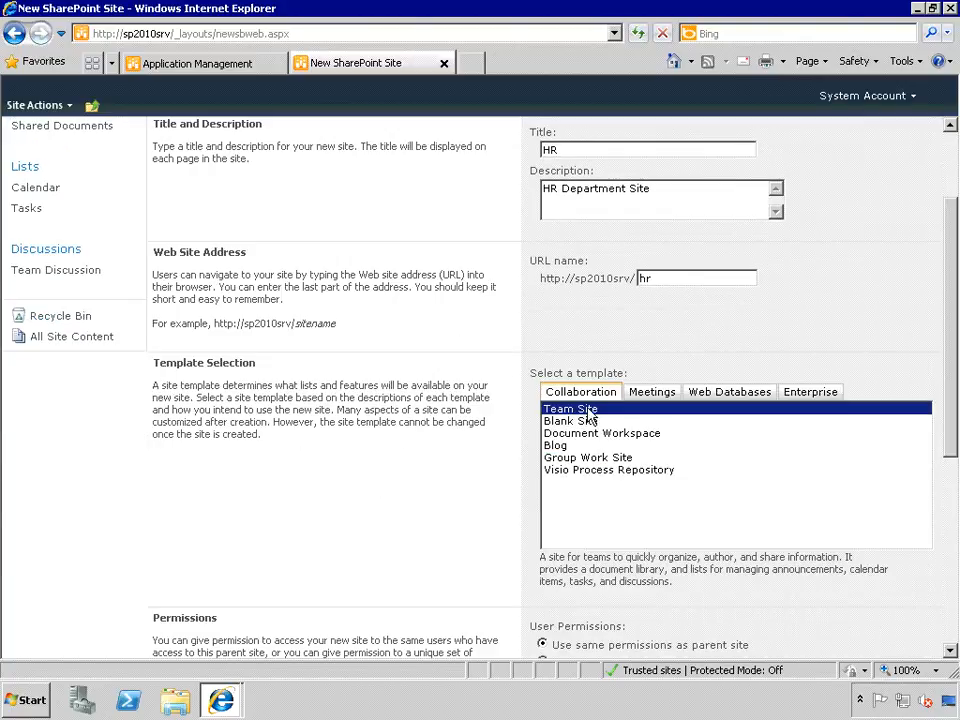
pyautogui.moveTo(949, 422); pyautogui.dragTo(953, 527)
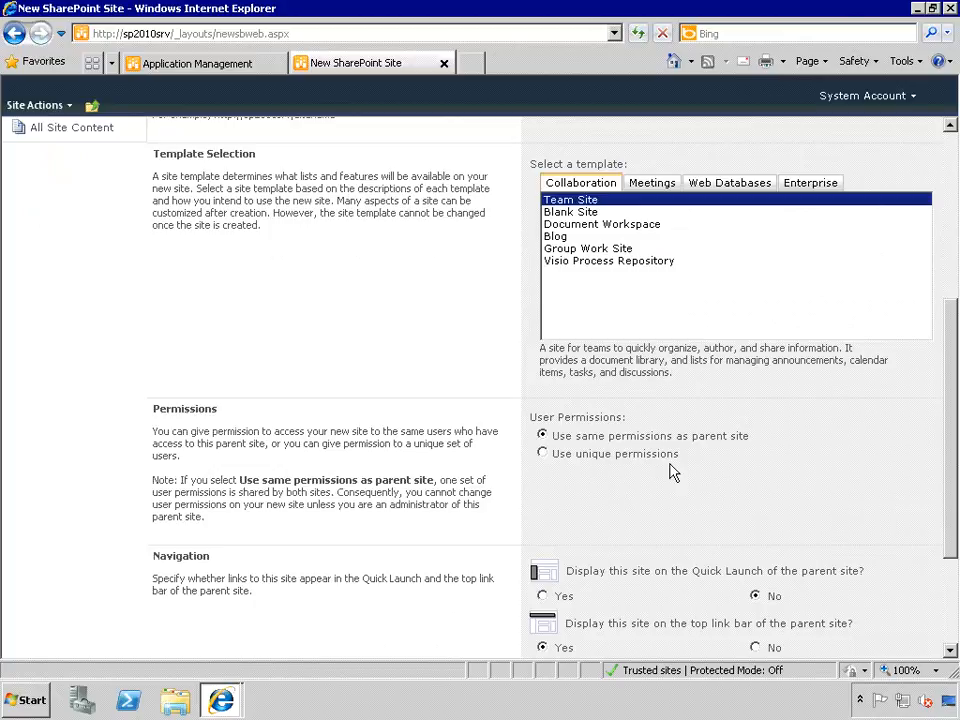
# - Choose Use unique permissions for the HR site and scroll further down the form
pyautogui.click(543, 454)
pyautogui.click(542, 436)
pyautogui.click(542, 454)
pyautogui.scroll(-2, 697, 489)
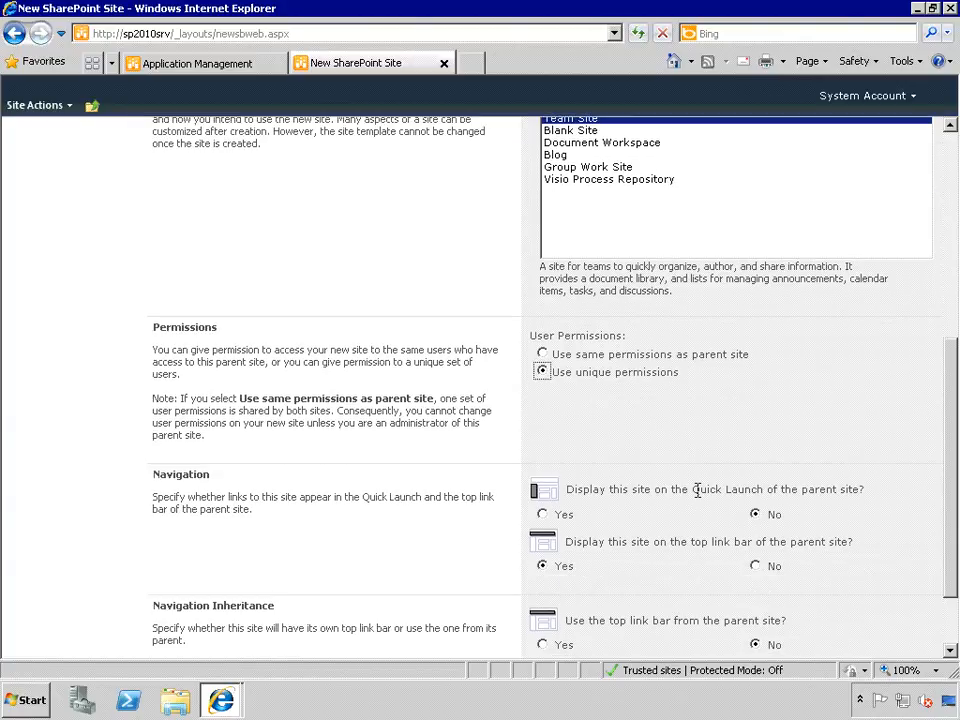
pyautogui.scroll(-2, 697, 490)
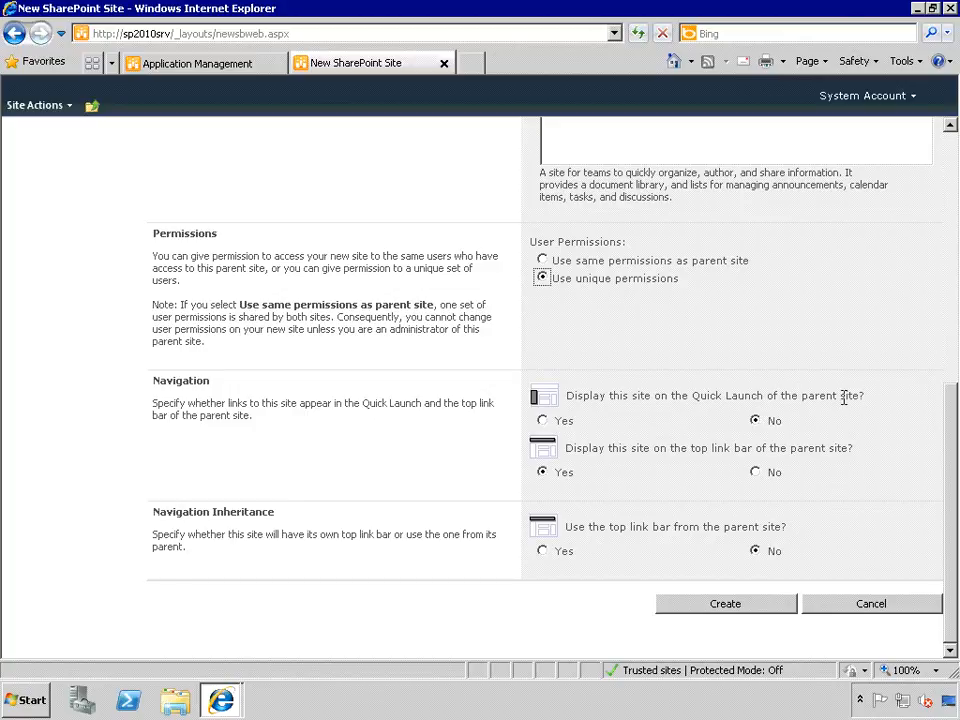
# - Show the HR site on the parent's Quick Launch, review the form, and create the site
pyautogui.click(542, 421)
pyautogui.scroll(2, 851, 463)
pyautogui.scroll(4, 851, 463)
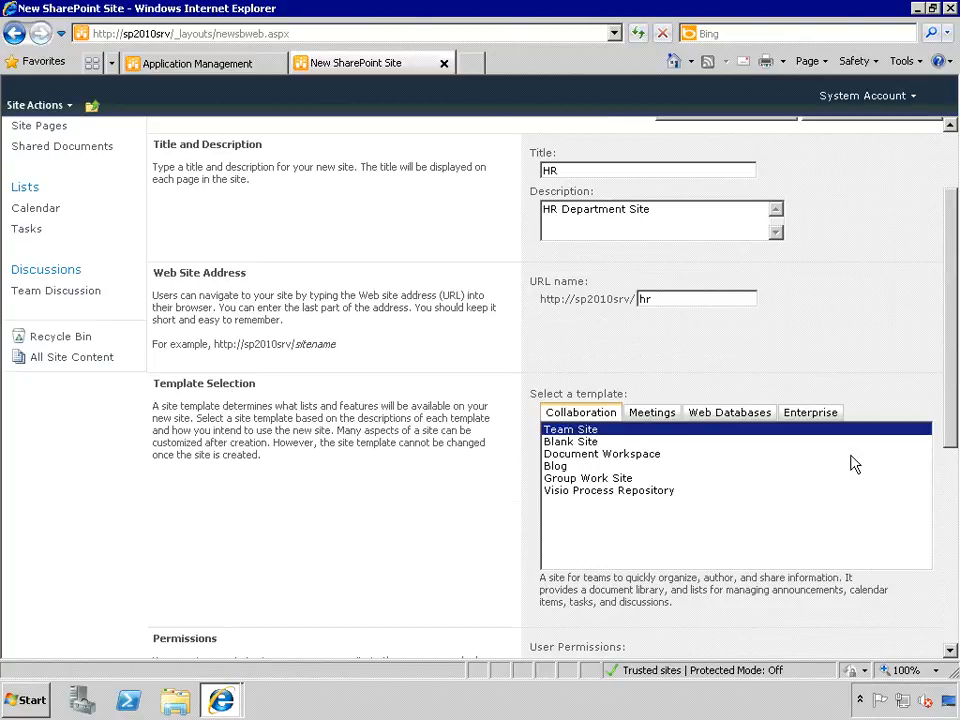
pyautogui.moveTo(950, 328); pyautogui.dragTo(951, 257)
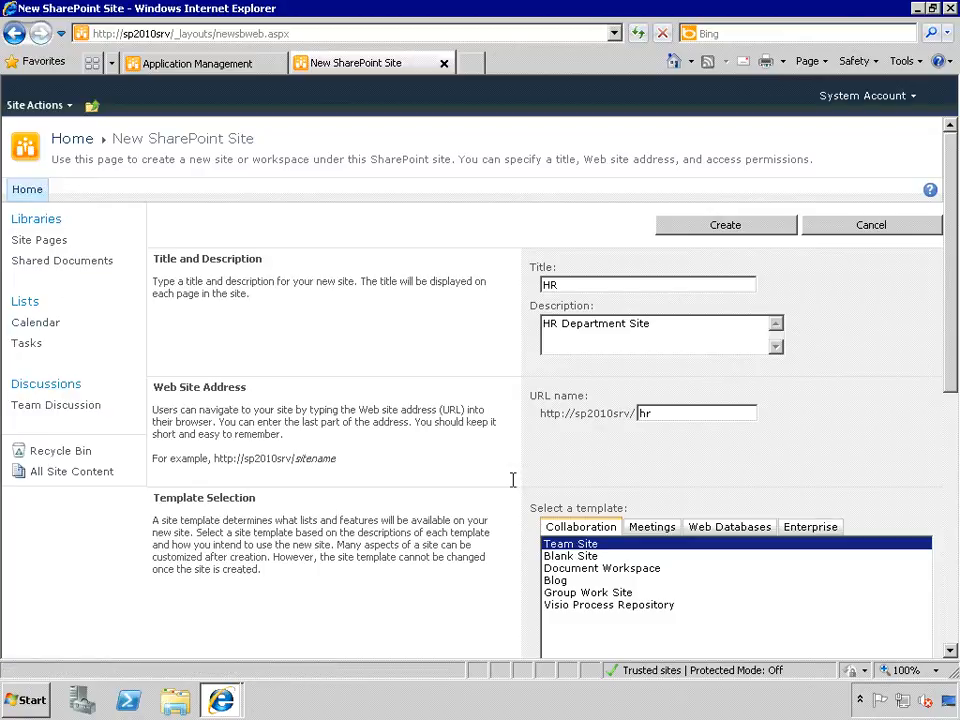
pyautogui.scroll(-2, 840, 440)
pyautogui.scroll(-3, 840, 440)
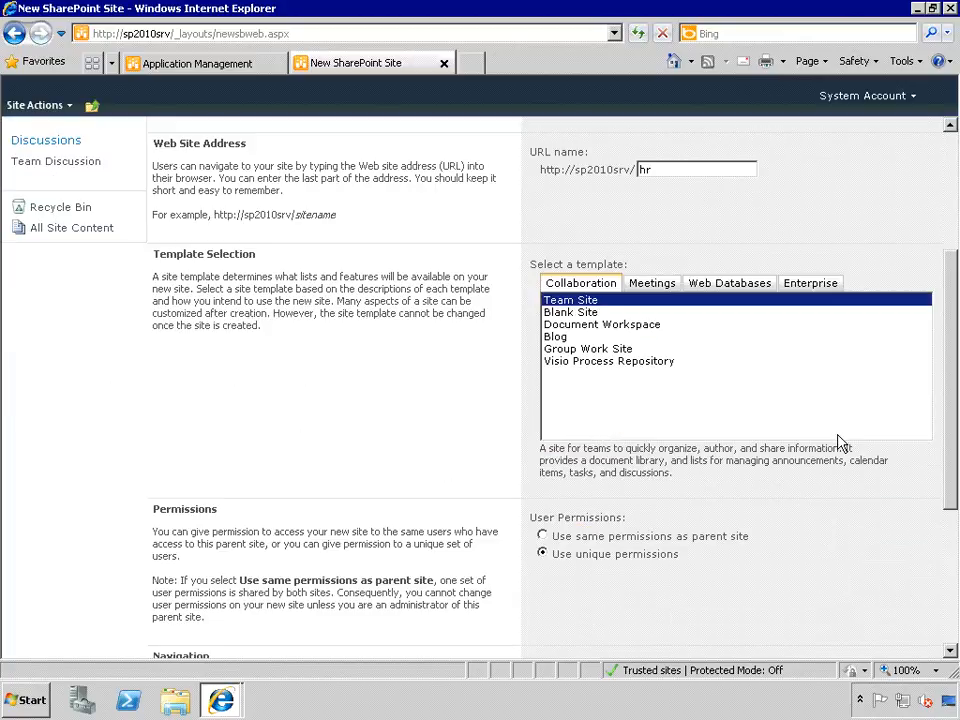
pyautogui.scroll(-5, 832, 455)
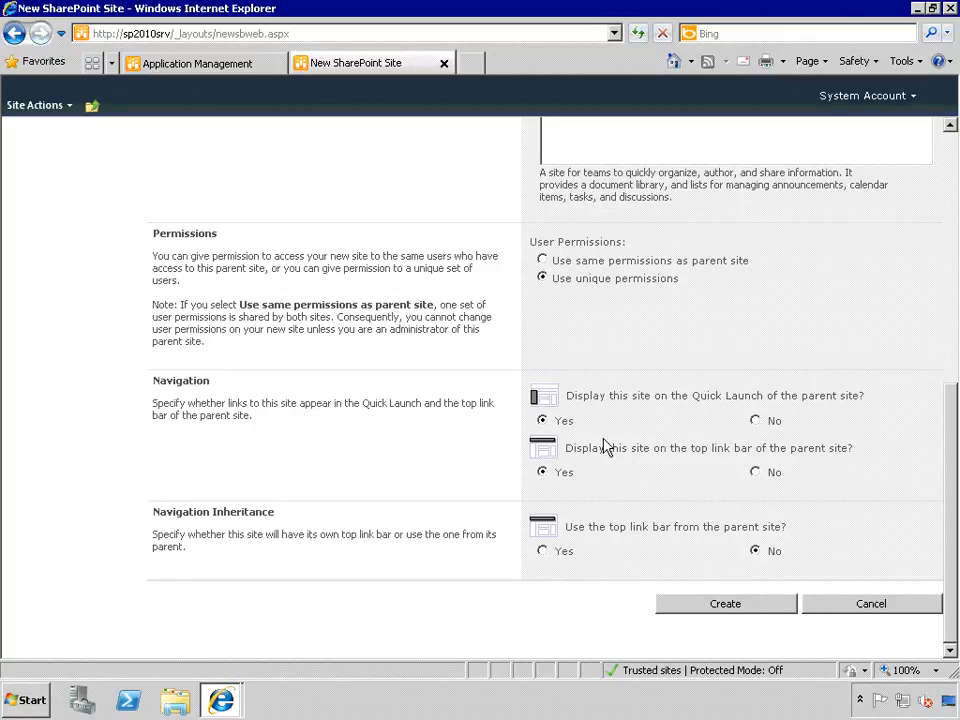
pyautogui.click(727, 605)
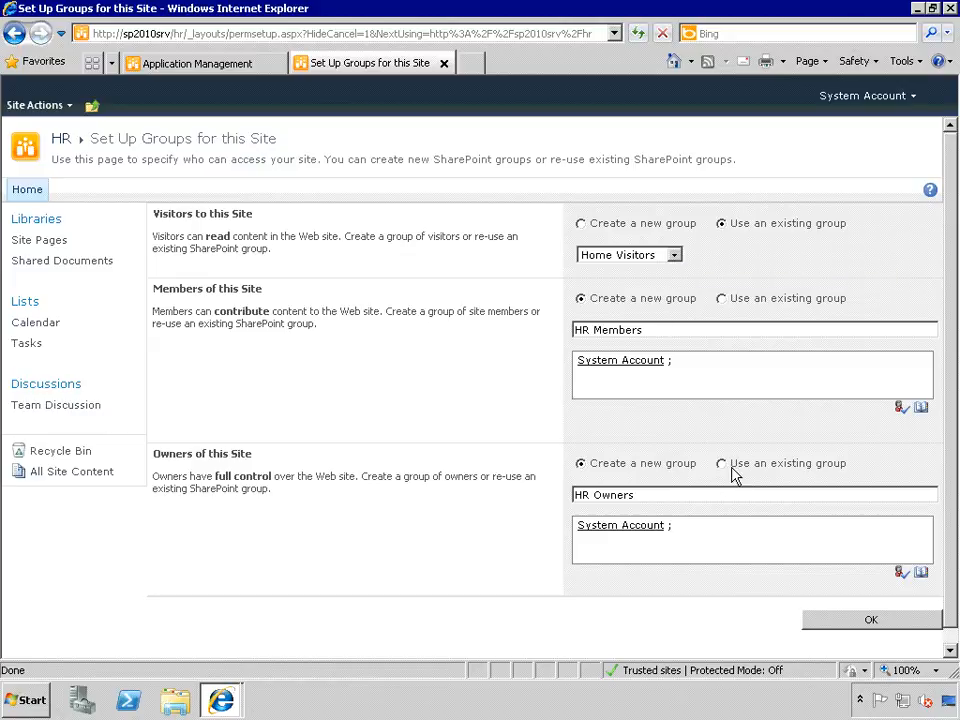
# - Add the resolved 'hr' domain account to HR Owners and confirm the HR group setup
pyautogui.click(684, 531)
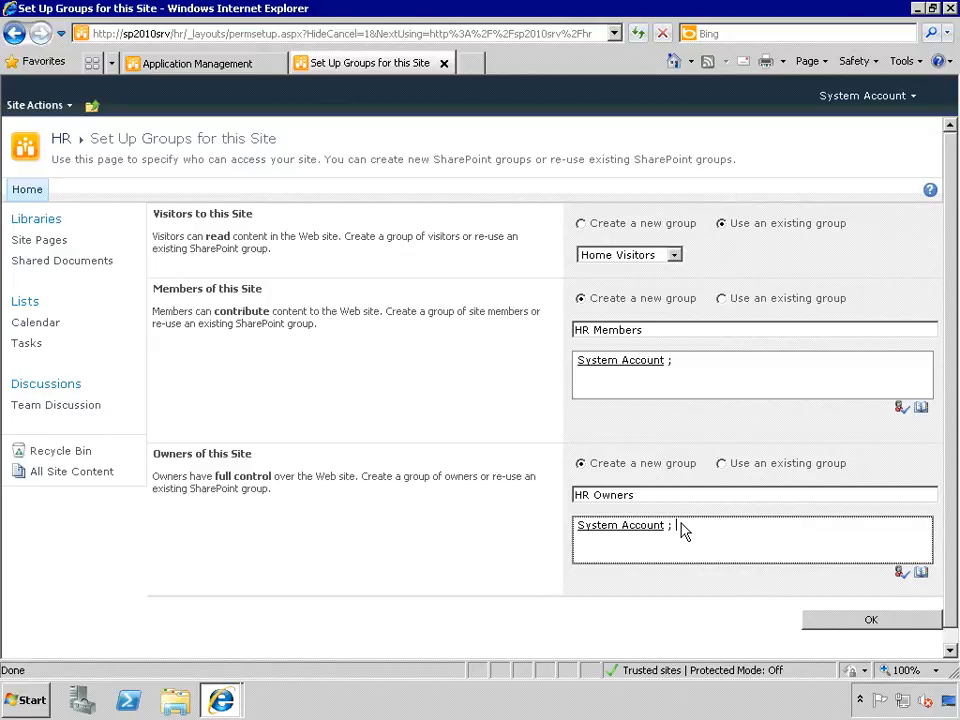
pyautogui.write('hr')
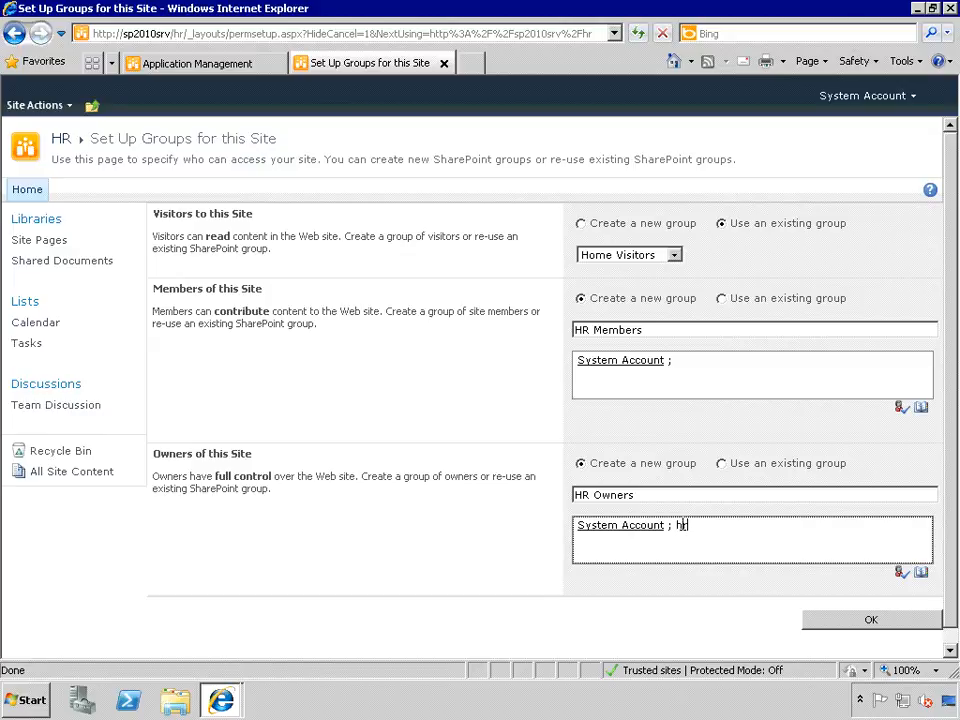
pyautogui.hotkey('ctrl', 'k')
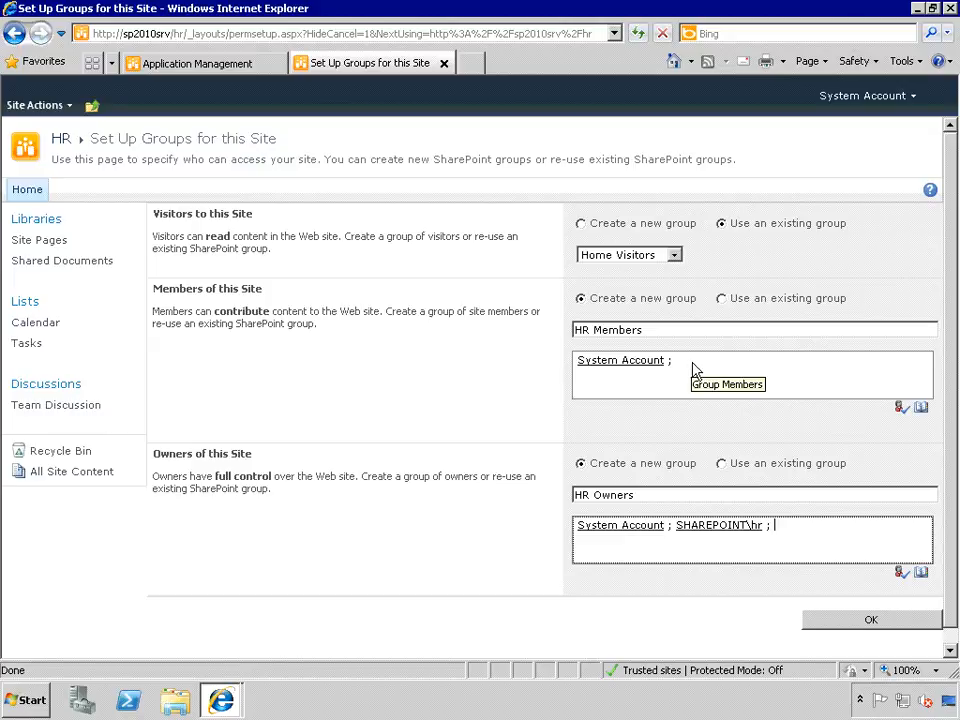
pyautogui.click(862, 624)
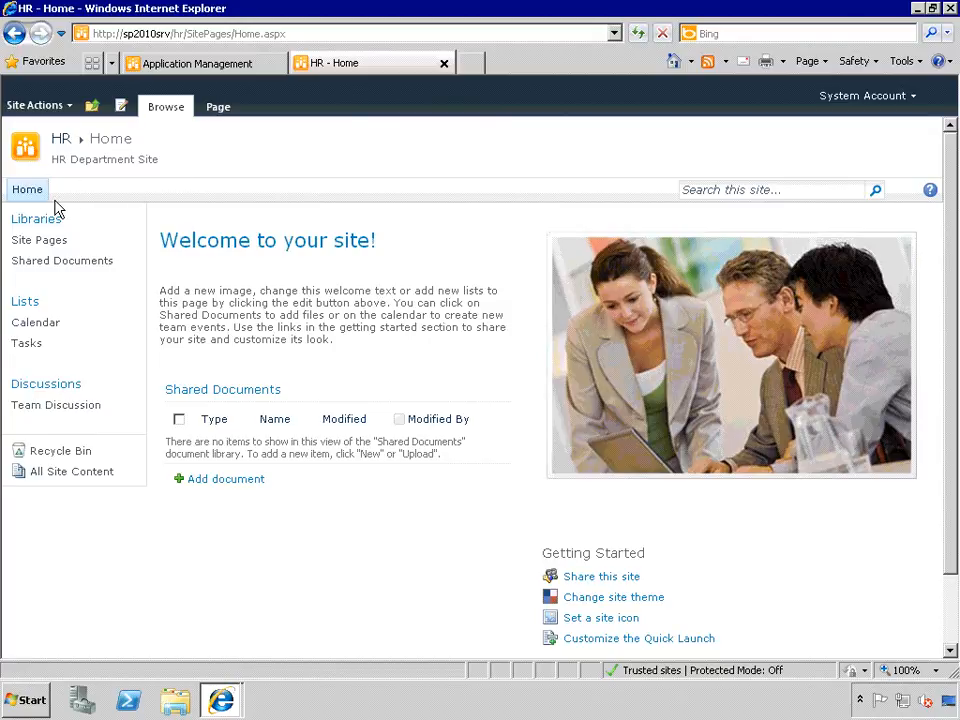
# - Go up to Home, back into the HR site, and open its Site Permissions page
pyautogui.click(91, 107)
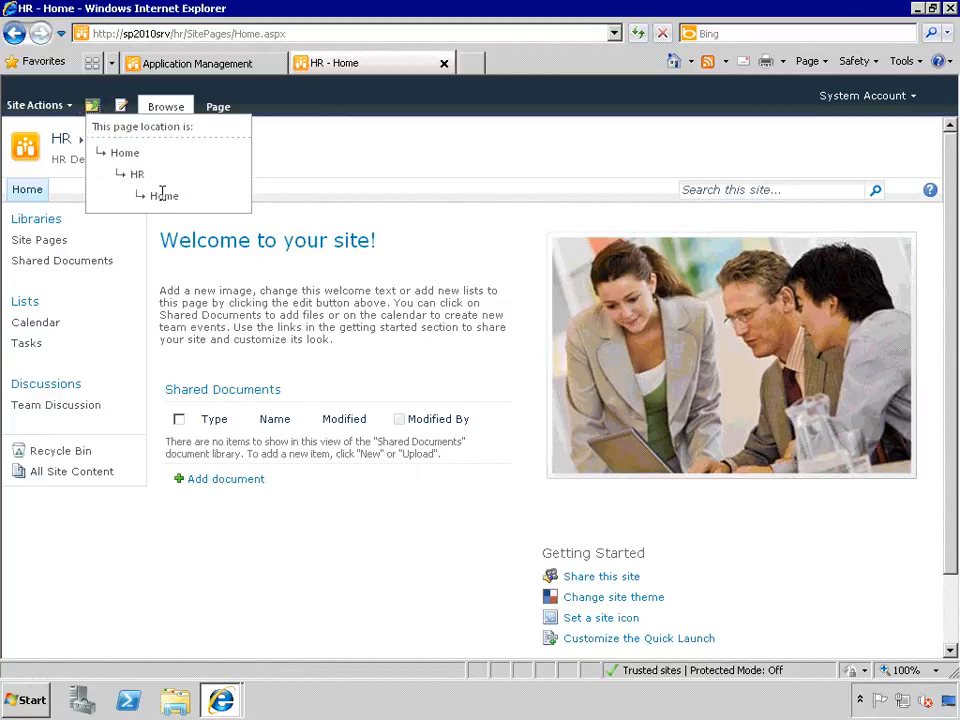
pyautogui.click(124, 156)
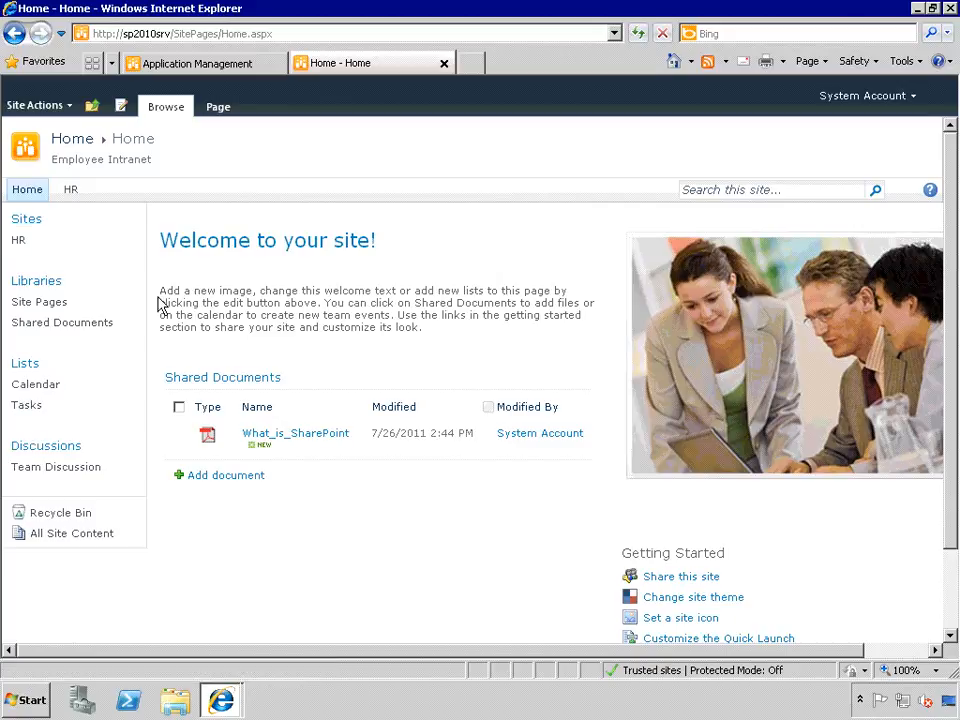
pyautogui.click(22, 248)
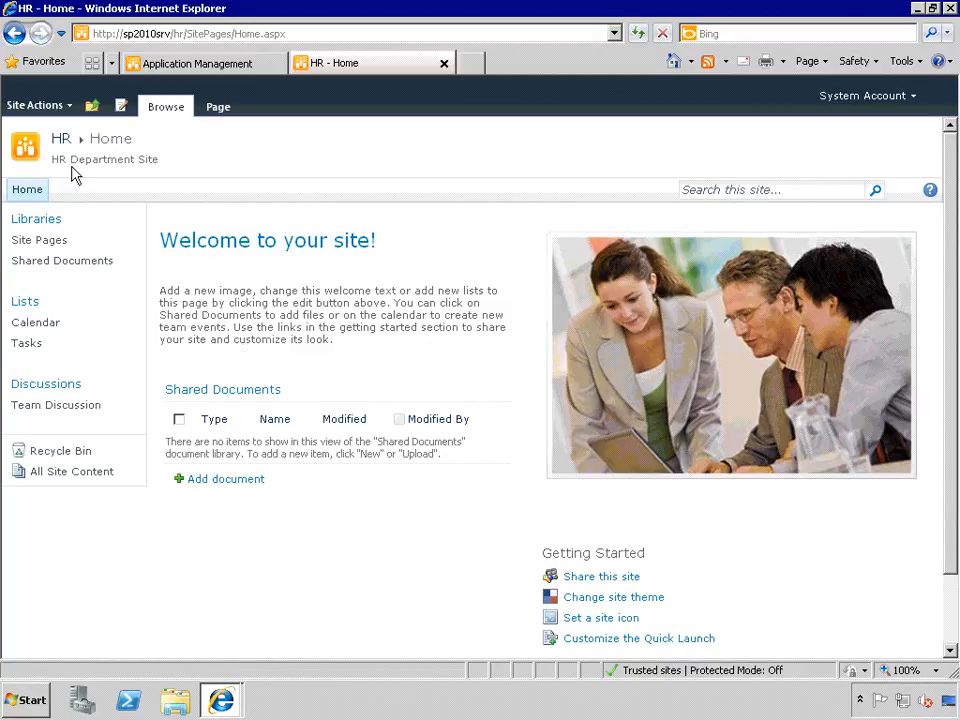
pyautogui.click(66, 104)
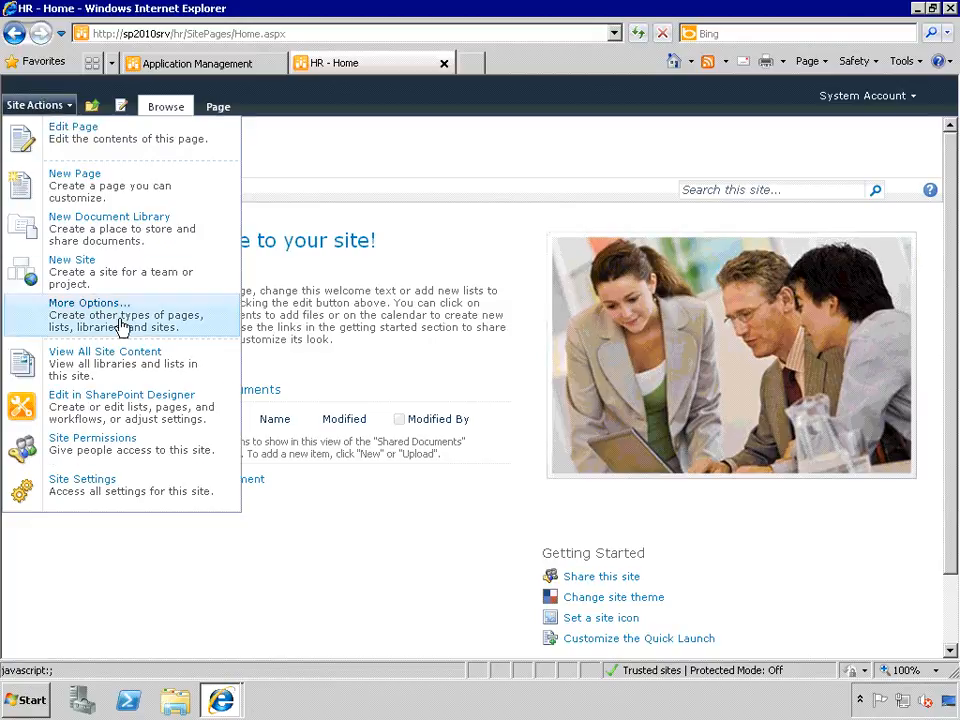
pyautogui.click(118, 447)
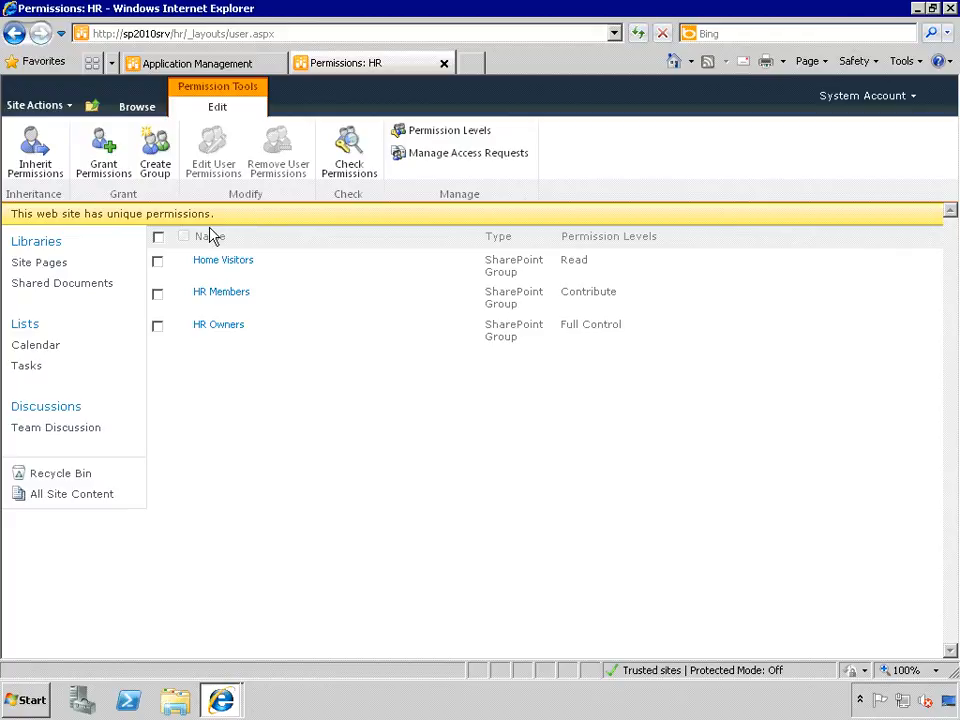
# - Choose Inherit Permissions for the HR site to raise the confirmation warning
pyautogui.click(33, 160)
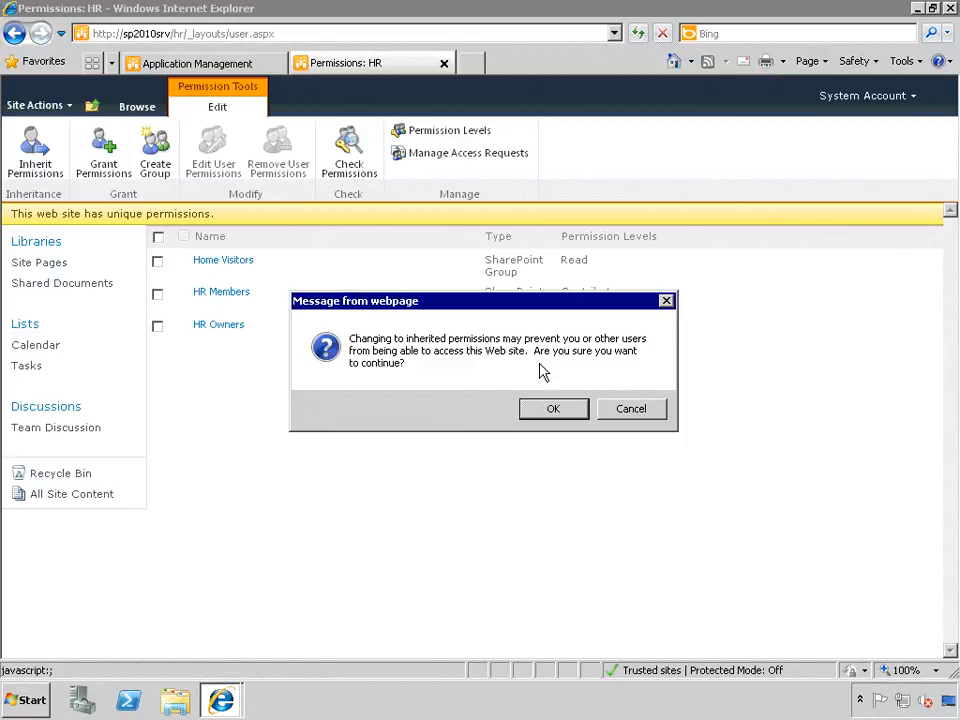
# - Accept the warning so the HR site inherits the Home site's permissions
pyautogui.click(573, 412)
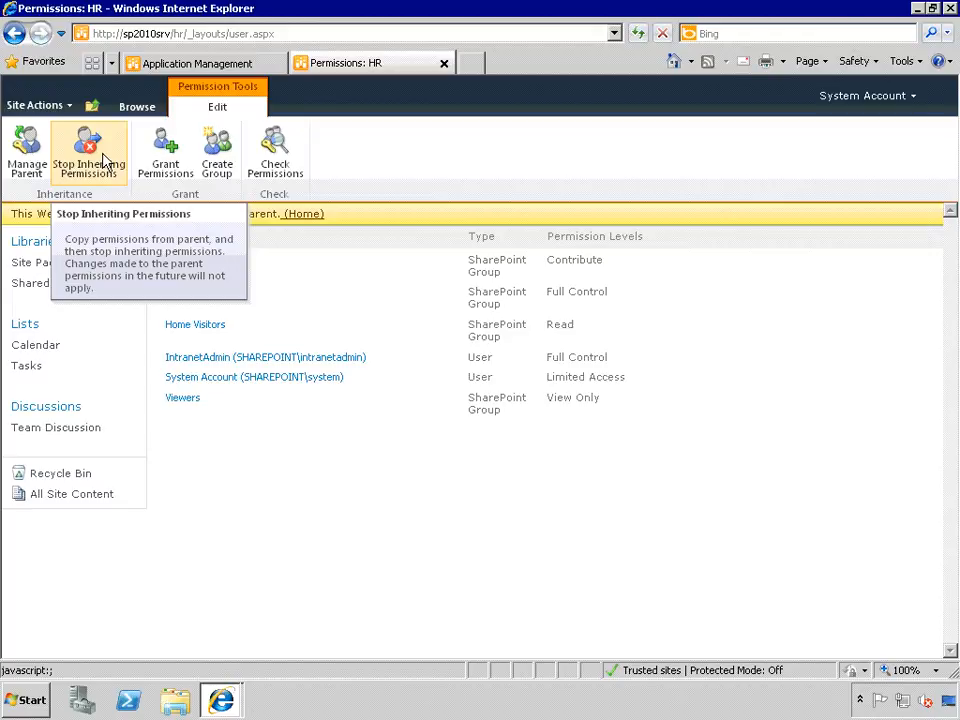
# - Abandon the new group form, return to the HR site home, and show the Navigate Up hierarchy
pyautogui.click(219, 155)
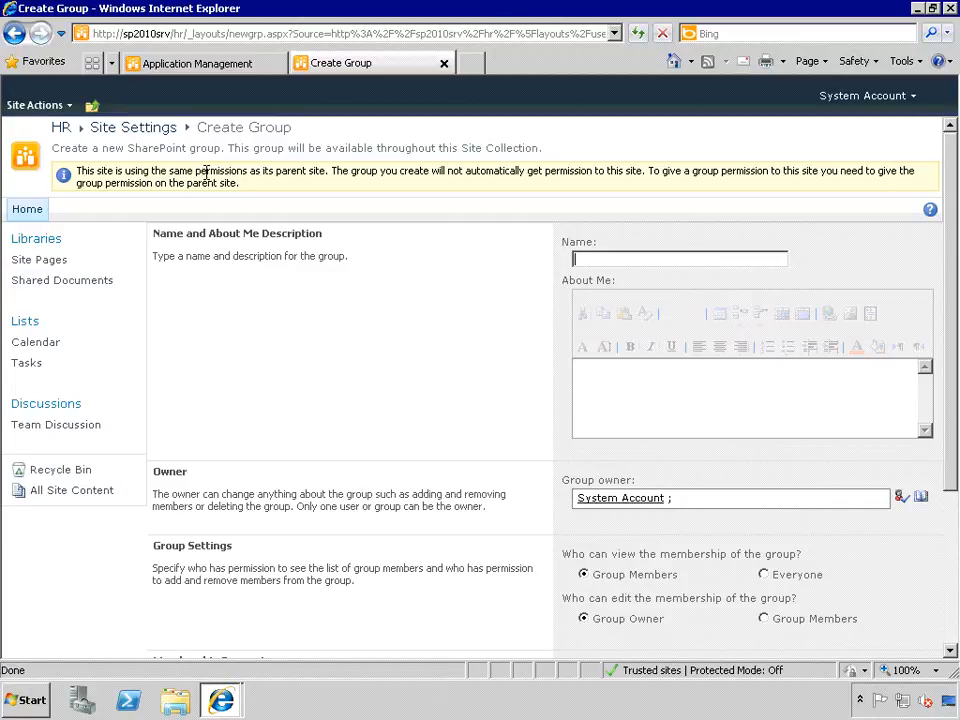
pyautogui.click(61, 130)
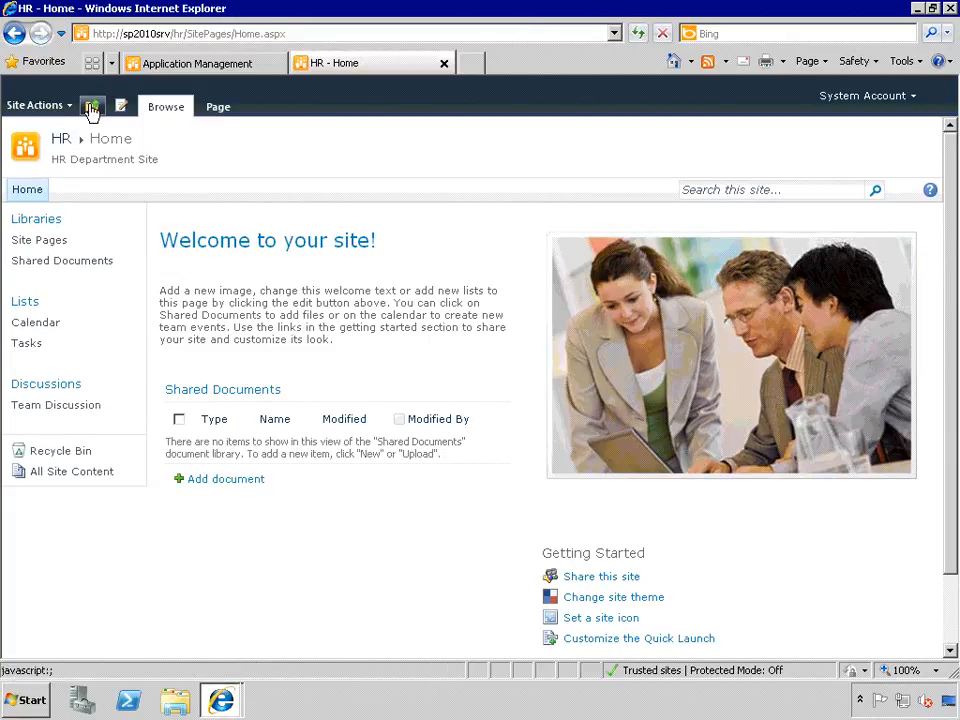
pyautogui.click(91, 106)
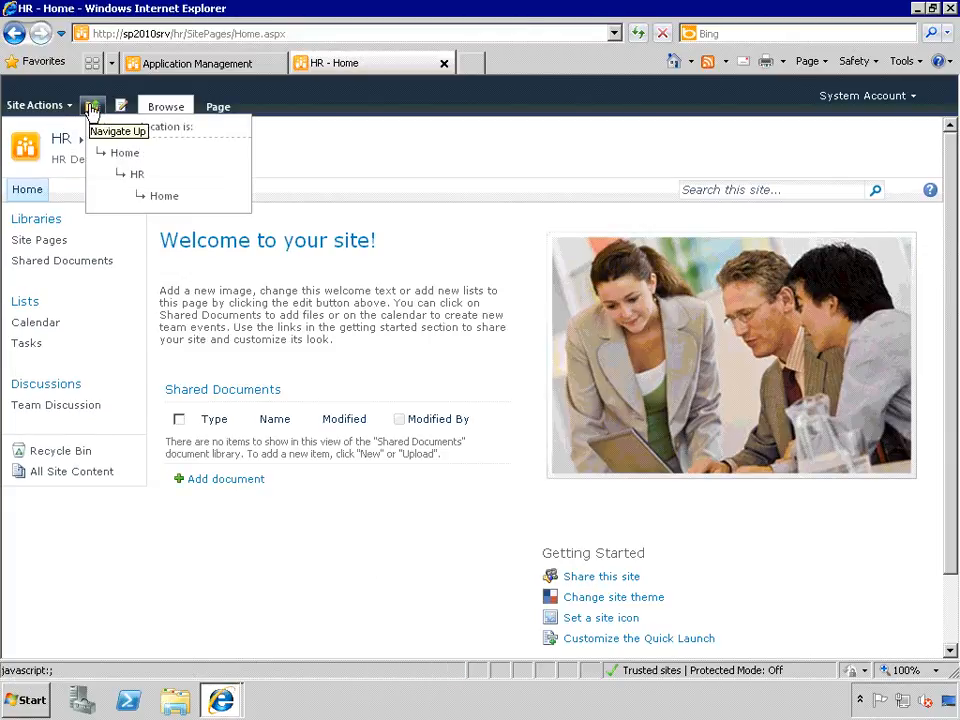
# - Open the top-level Home site's Site Permissions and start the Create Group form
pyautogui.click(124, 156)
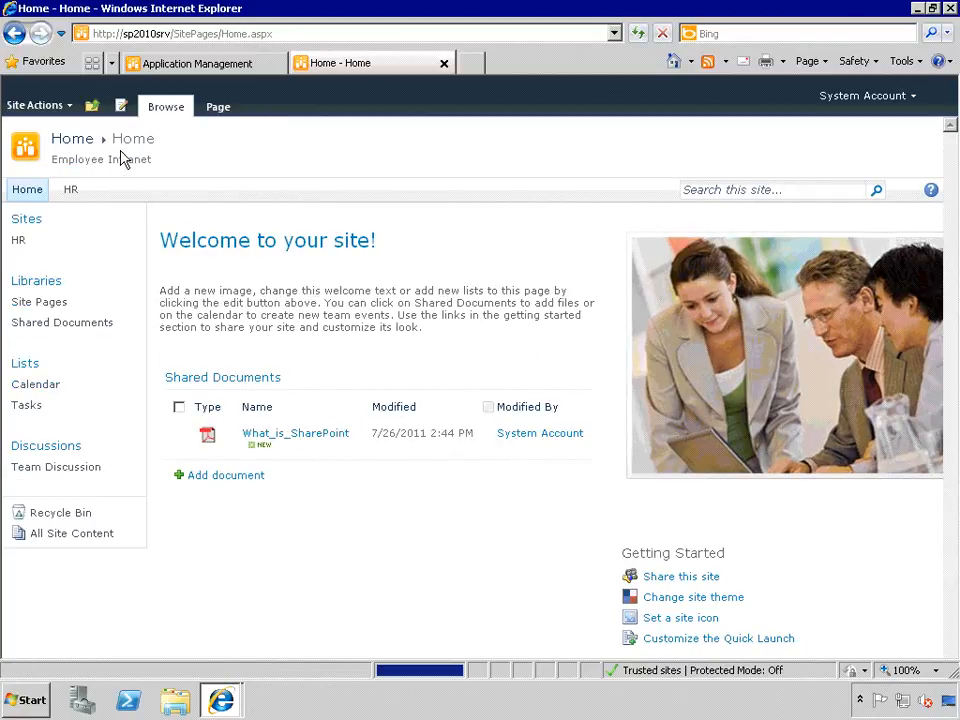
pyautogui.click(70, 110)
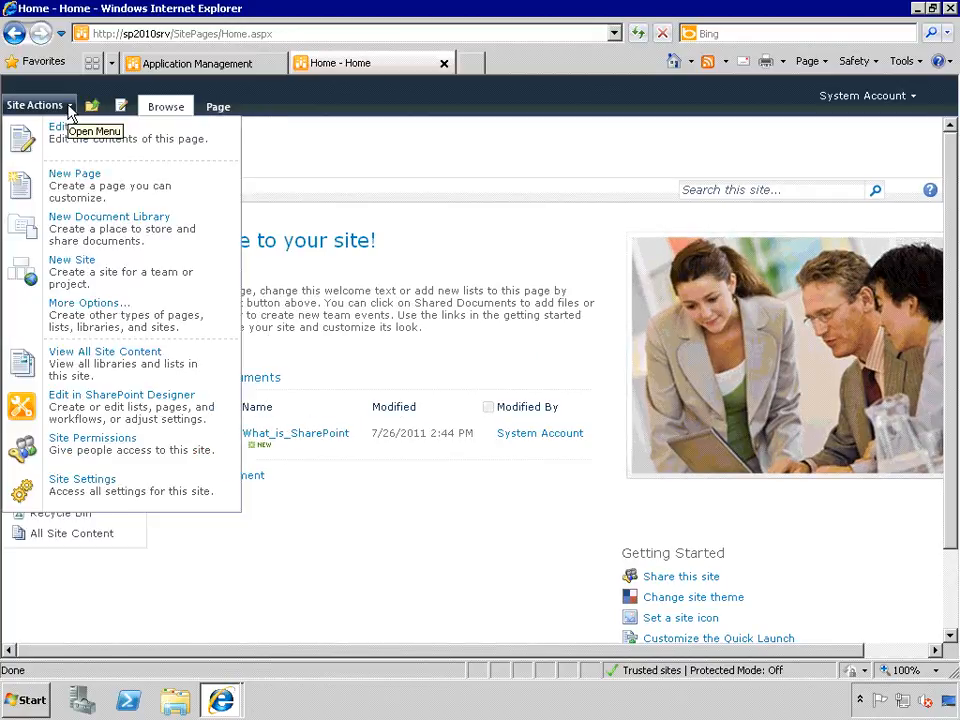
pyautogui.click(108, 455)
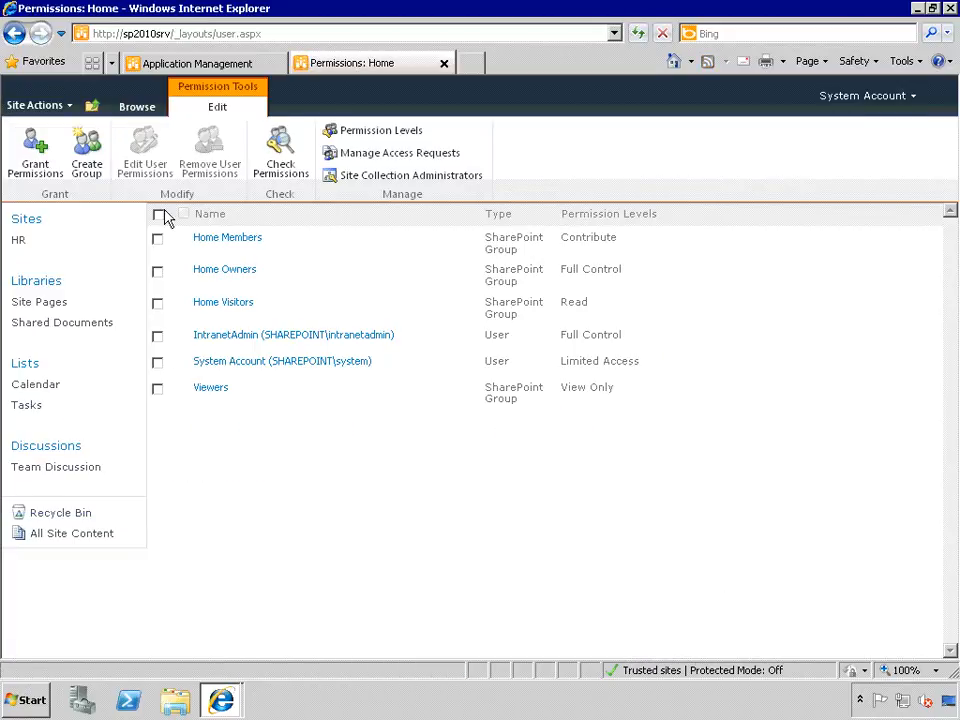
pyautogui.click(90, 155)
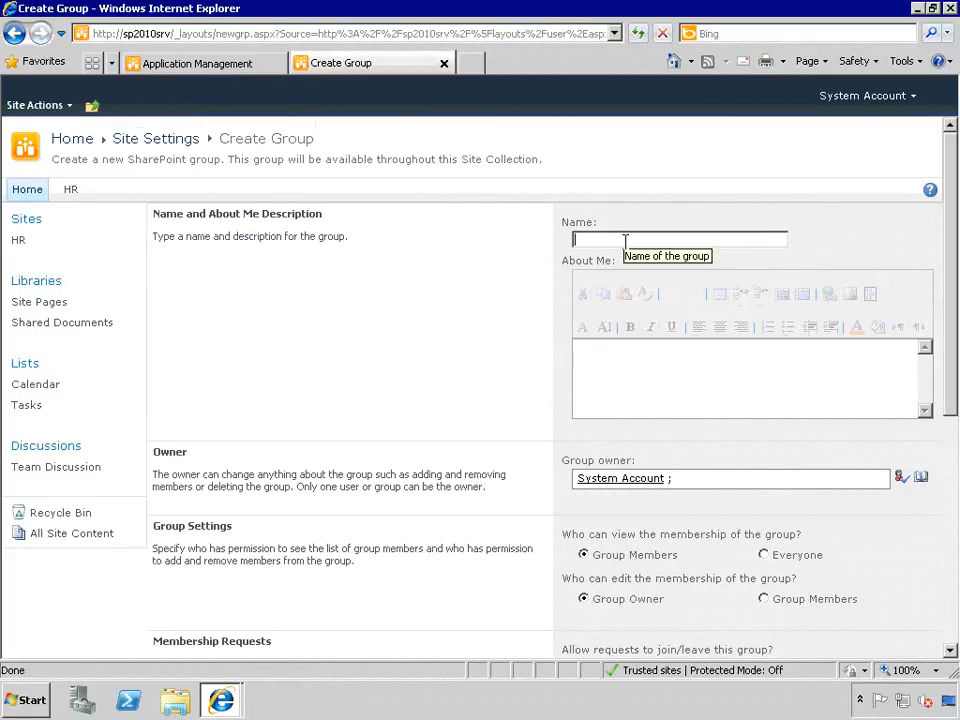
# - Name the group 'Home Addition' and replace its owner with intranetadmin
pyautogui.write('Home')
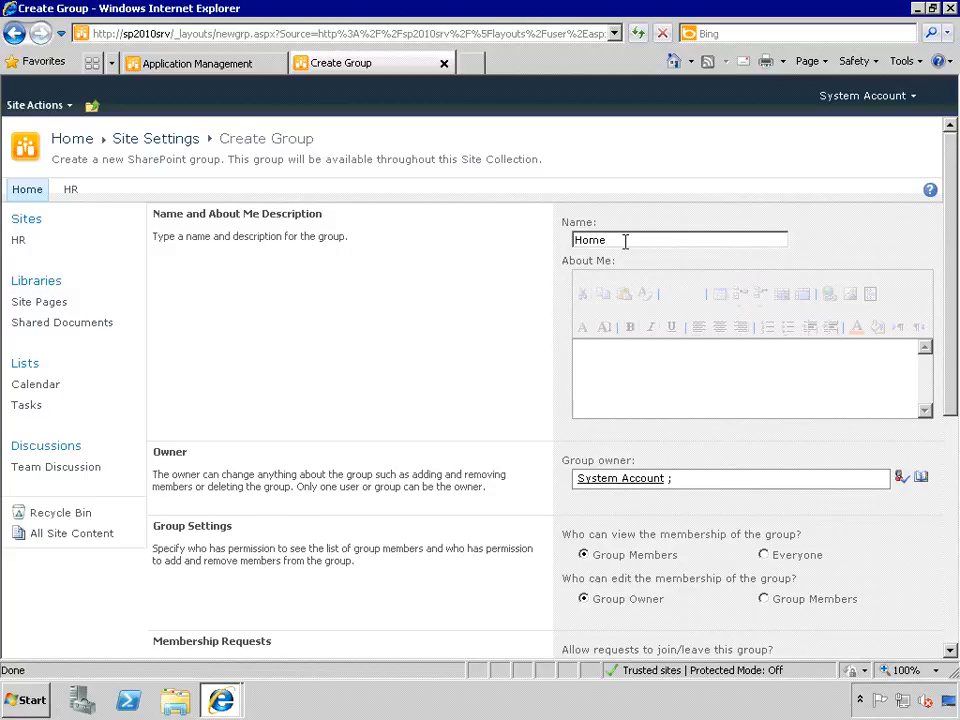
pyautogui.write('Addition')
pyautogui.moveTo(672, 479); pyautogui.dragTo(568, 483)
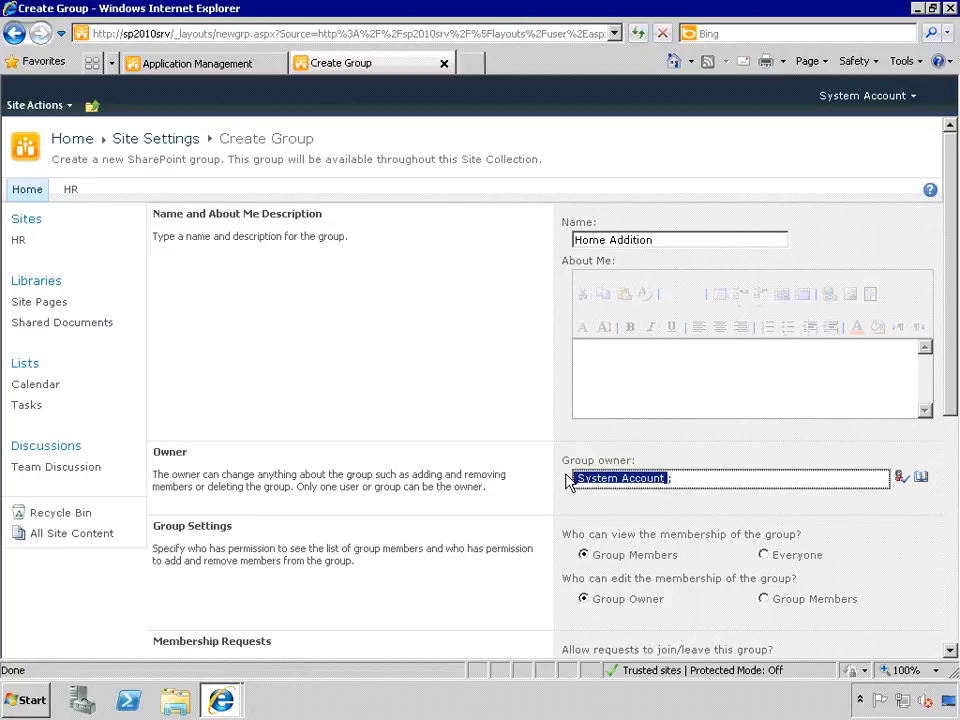
pyautogui.write('admi')
pyautogui.press('BackSpace')
pyautogui.press('BackSpace')
pyautogui.press('BackSpace')
pyautogui.press('BackSpace')
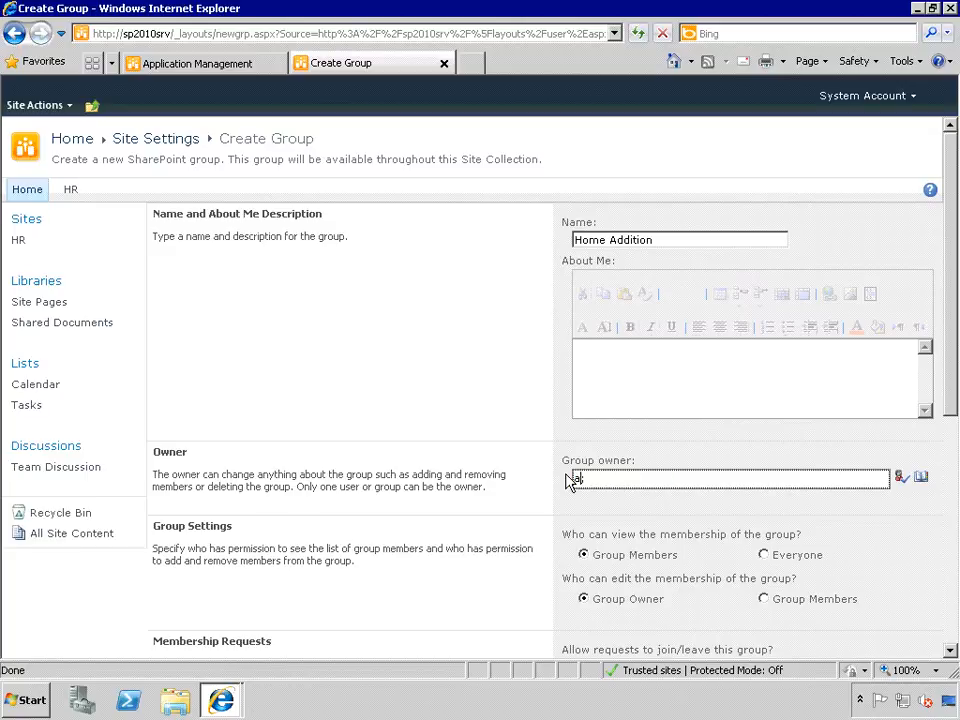
pyautogui.write('intranetadmin')
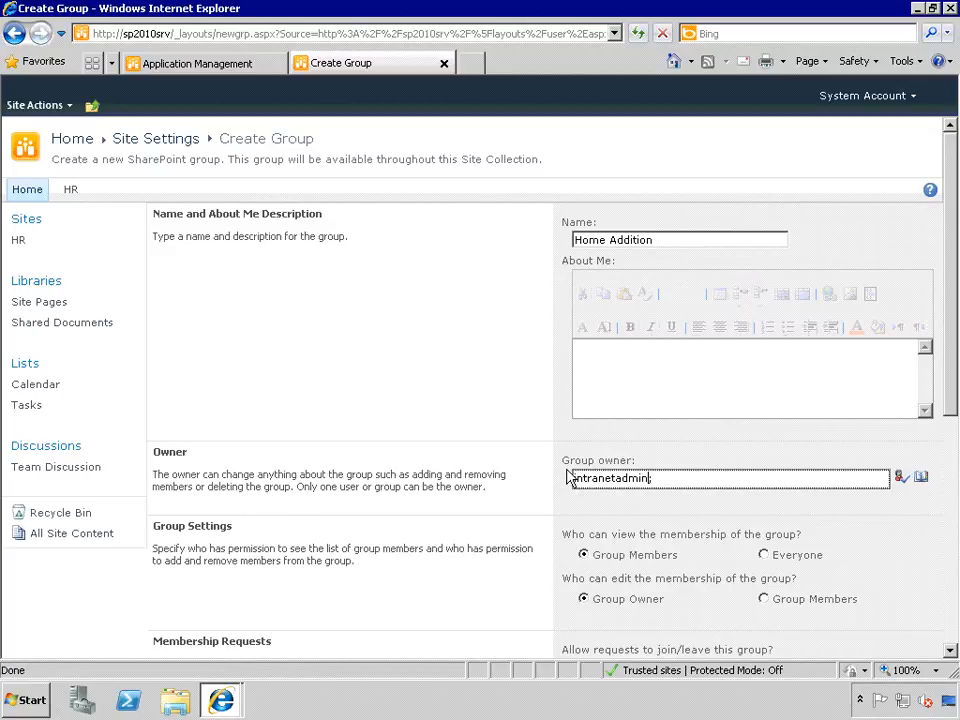
# - Enter the description 'This group is used to add only'
pyautogui.click(637, 390)
pyautogui.write('T')
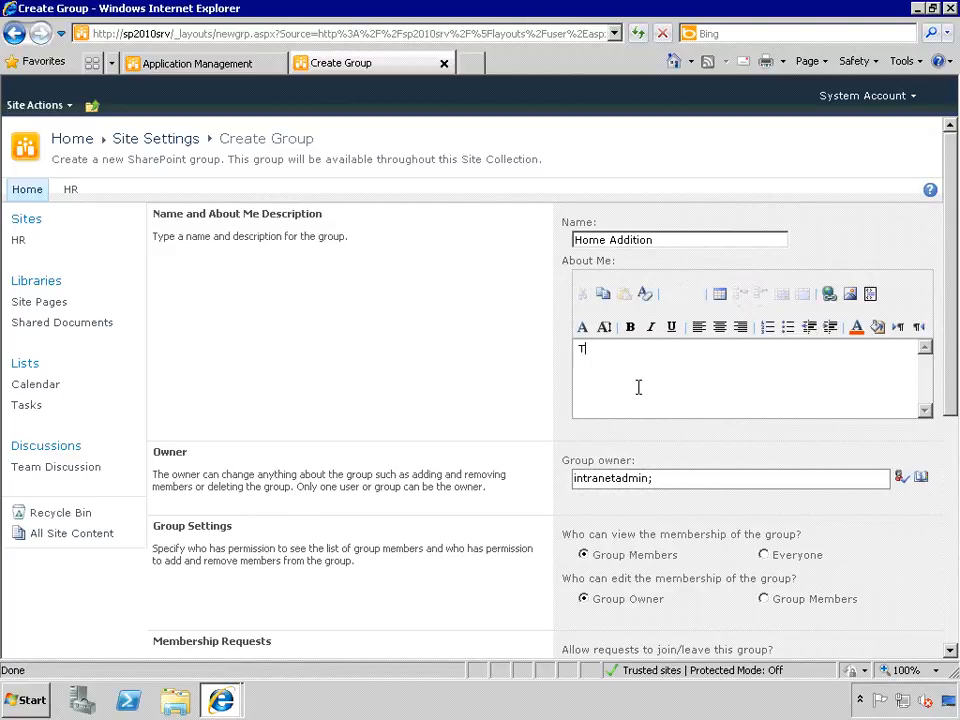
pyautogui.write('His as')
pyautogui.press('BackSpace')
pyautogui.press('BackSpace')
pyautogui.press('BackSpace')
pyautogui.press('BackSpace')
pyautogui.press('BackSpace')
pyautogui.press('BackSpace')
pyautogui.write('his group')
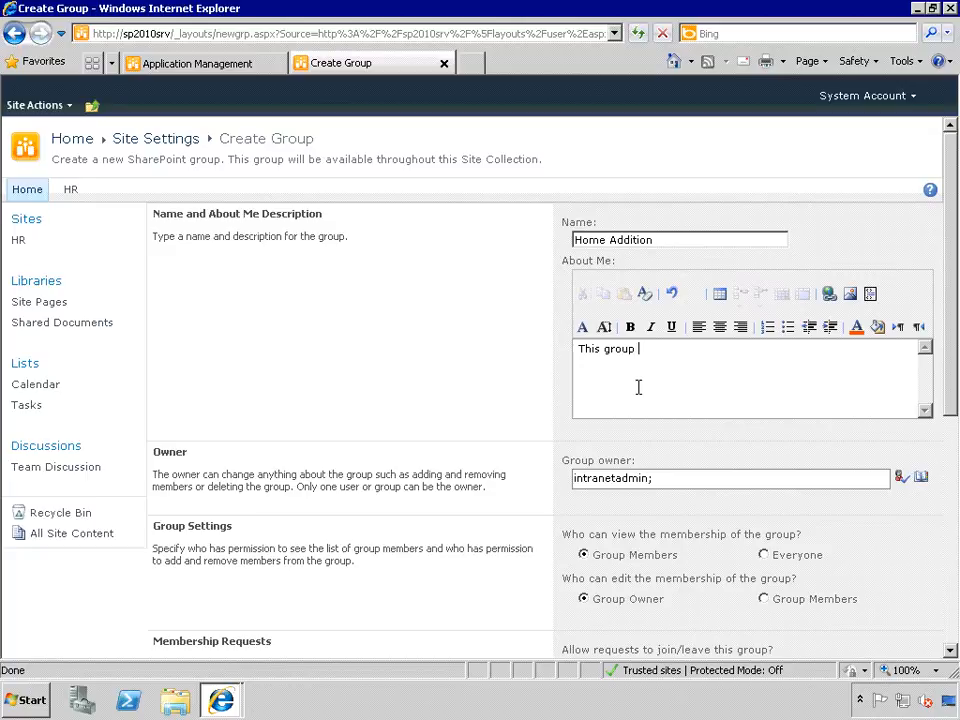
pyautogui.write('is used to add only')
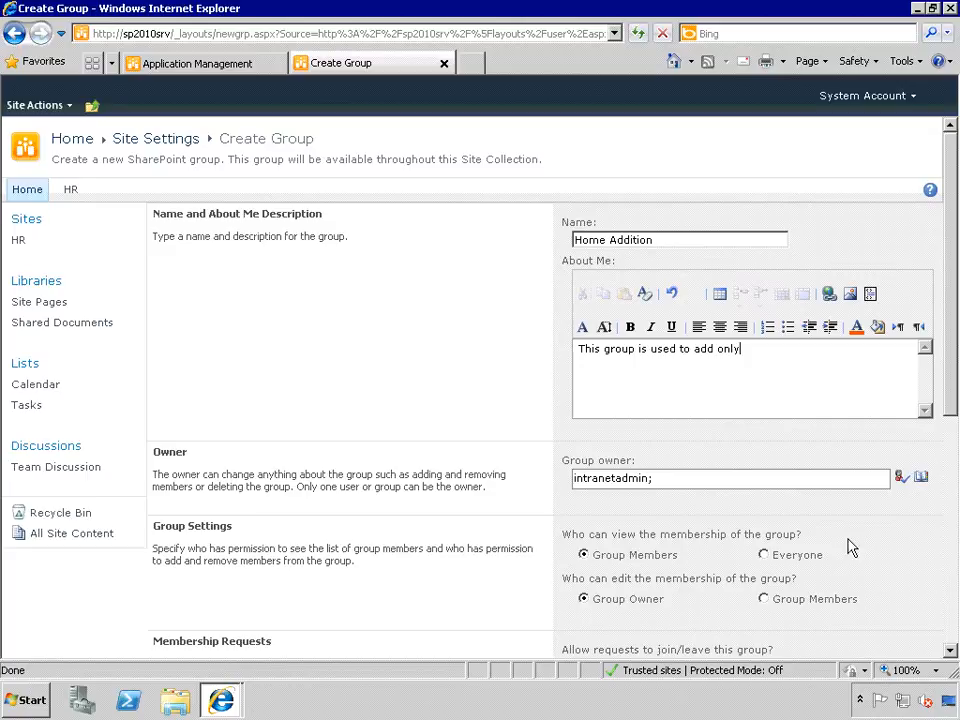
pyautogui.scroll(-4, 859, 553)
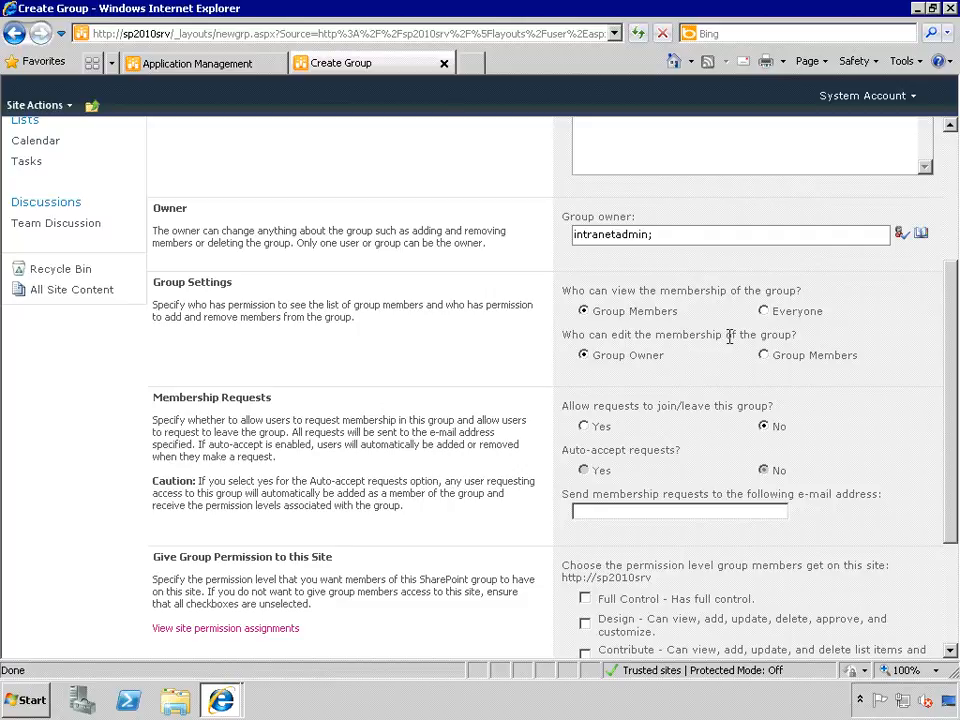
# - Tick Contribute permission for Home Addition and create the group
pyautogui.scroll(-2, 894, 381)
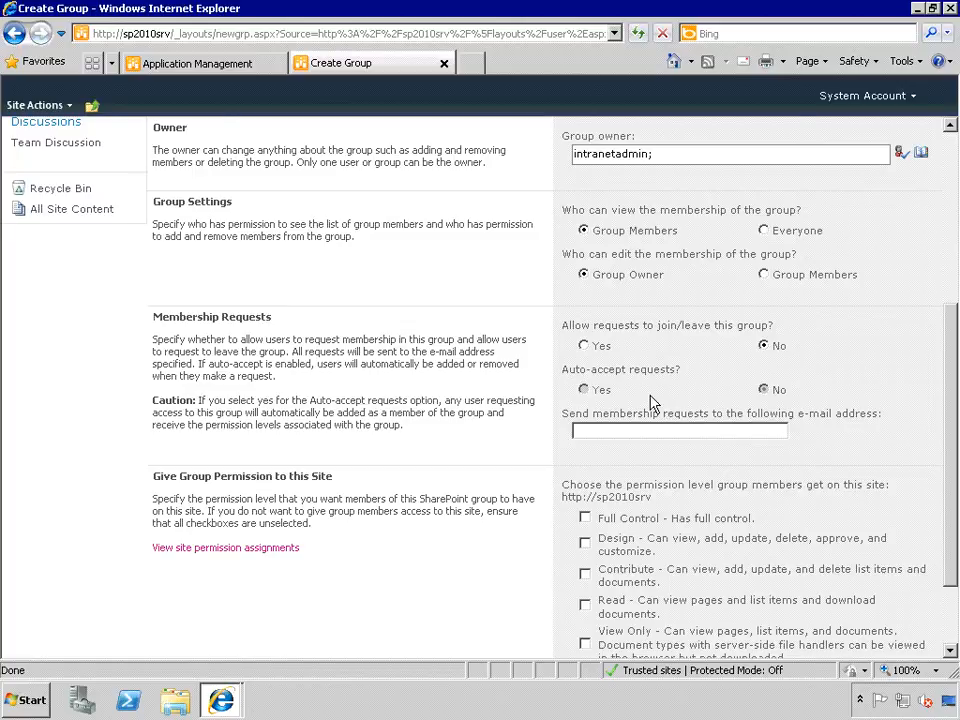
pyautogui.scroll(-3, 670, 413)
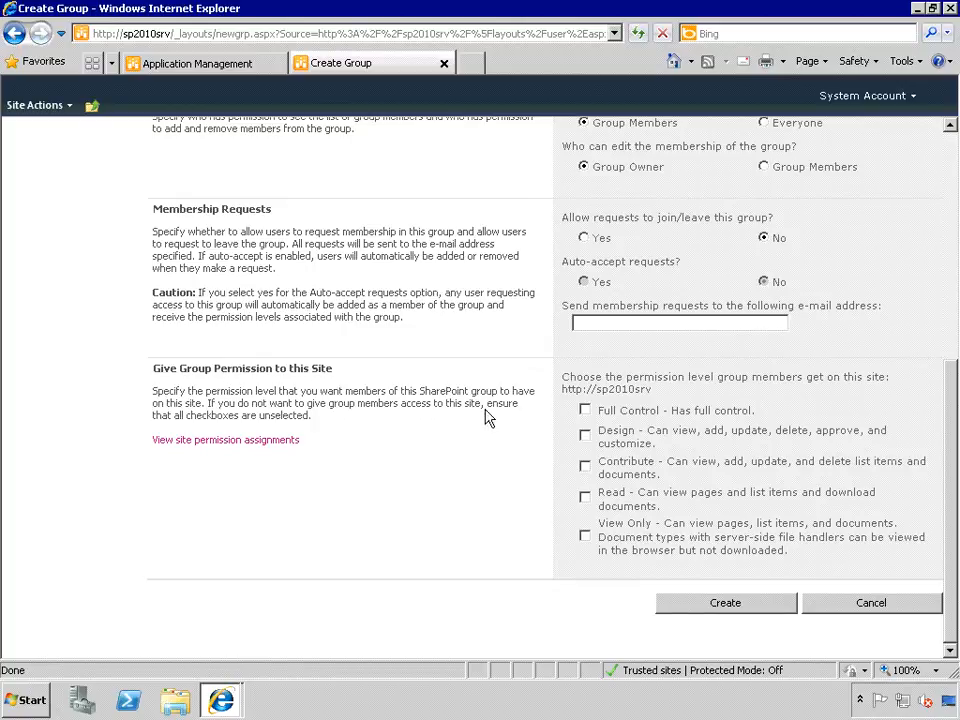
pyautogui.click(585, 467)
pyautogui.click(586, 468)
pyautogui.click(742, 606)
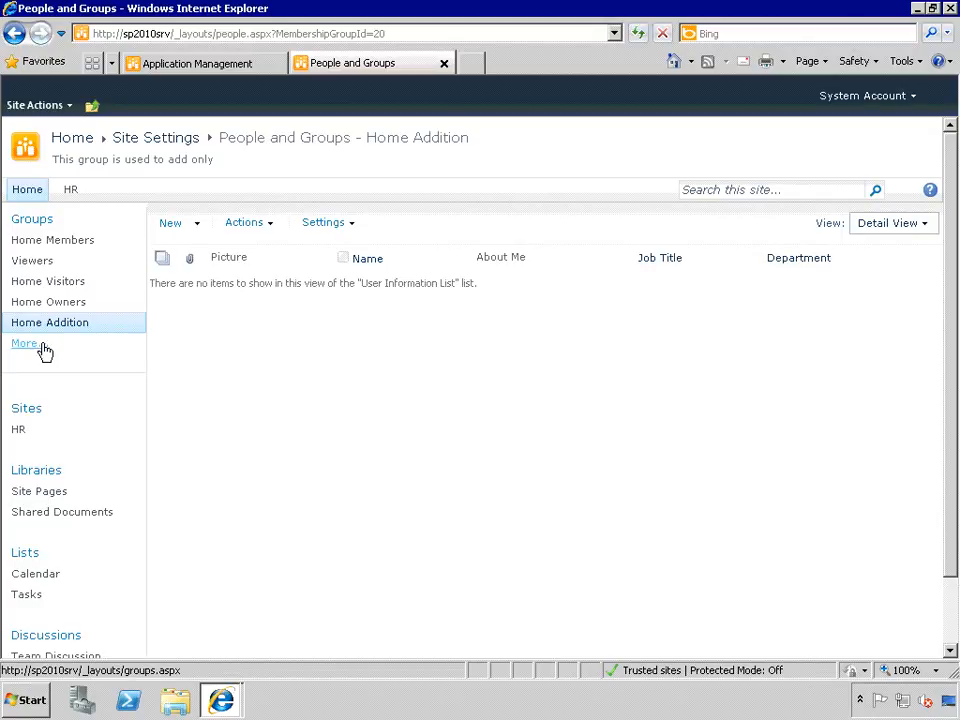
# - List all the site's groups, then go to the Site Permissions page
pyautogui.click(33, 219)
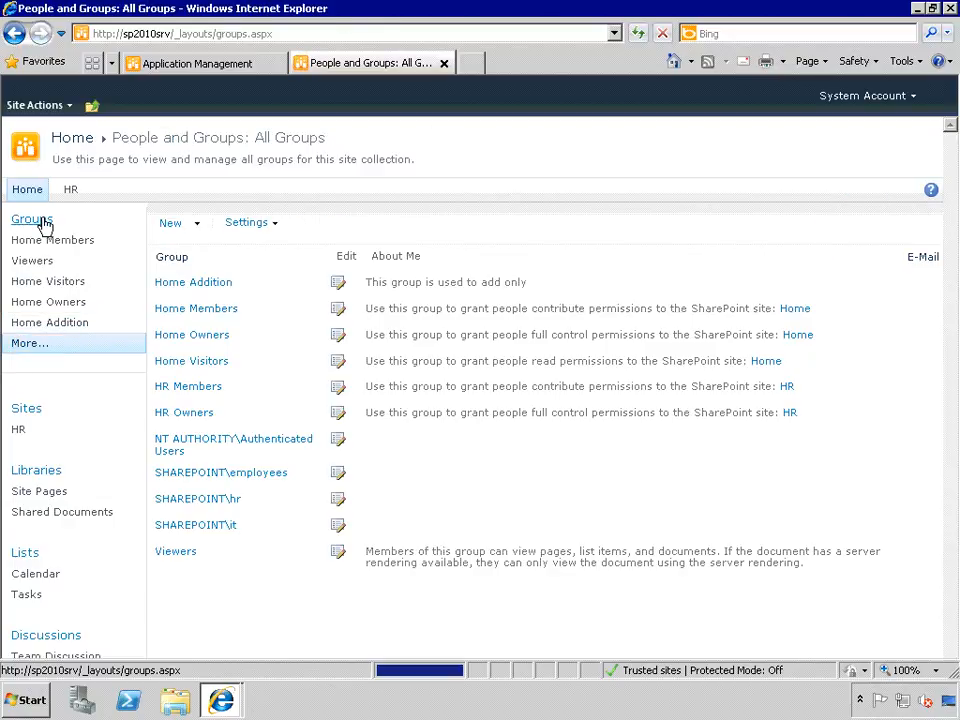
pyautogui.click(57, 108)
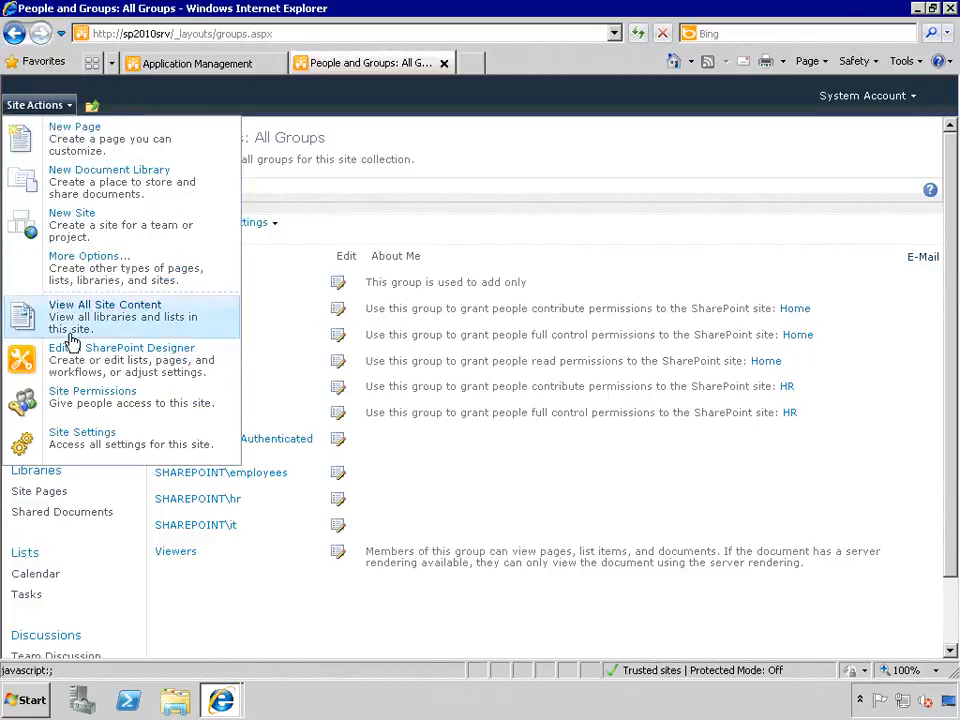
pyautogui.click(97, 400)
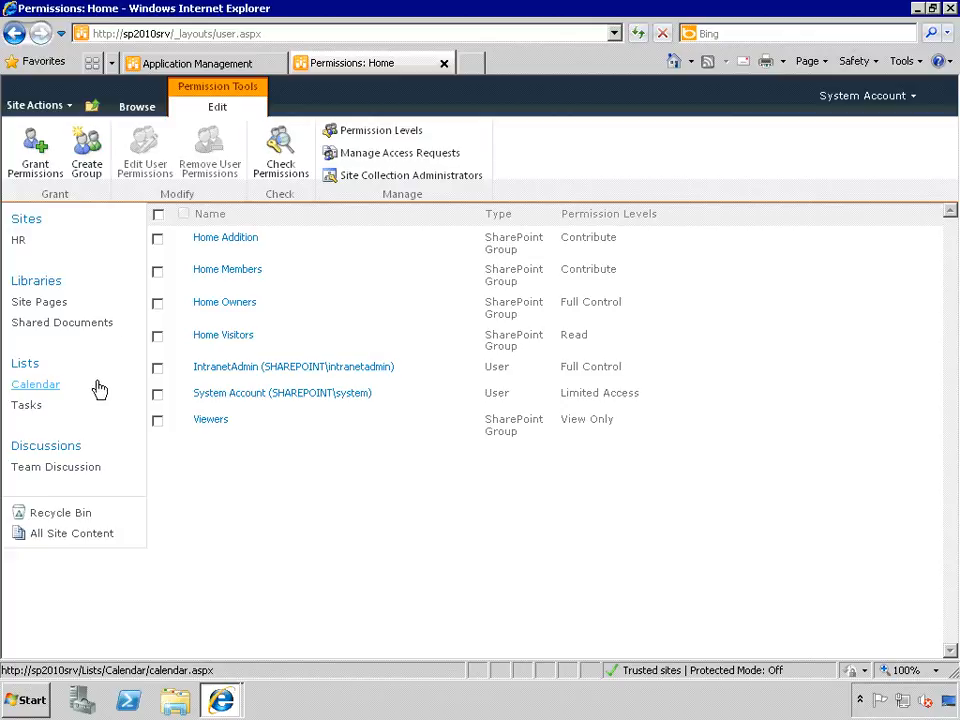
# - Show the site's Permission Levels and open the Contribute level for editing
pyautogui.click(368, 138)
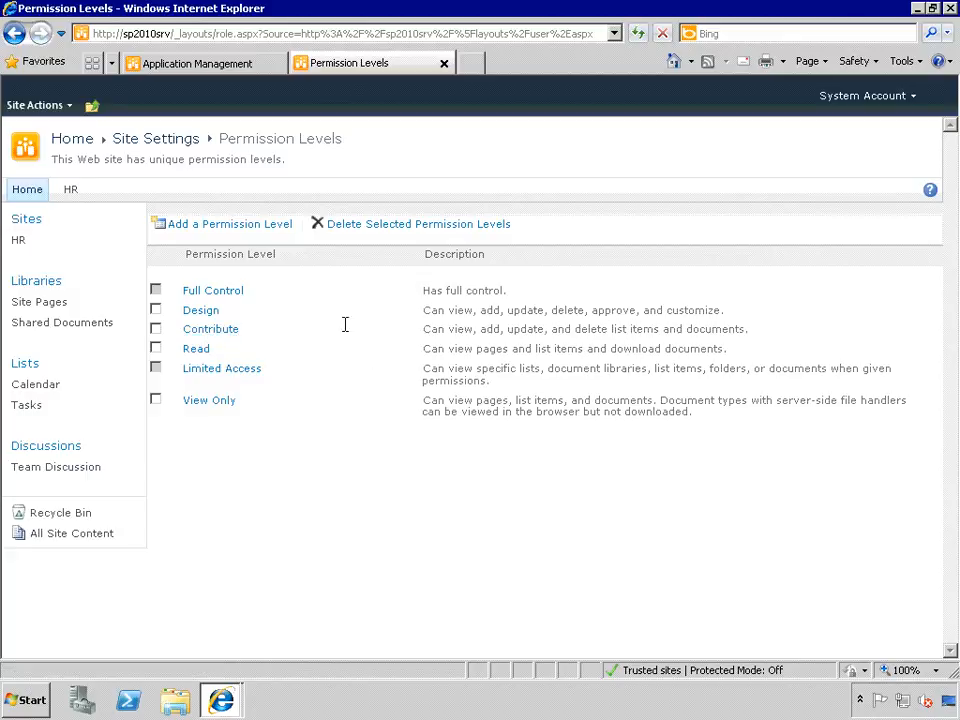
pyautogui.click(156, 330)
pyautogui.click(212, 334)
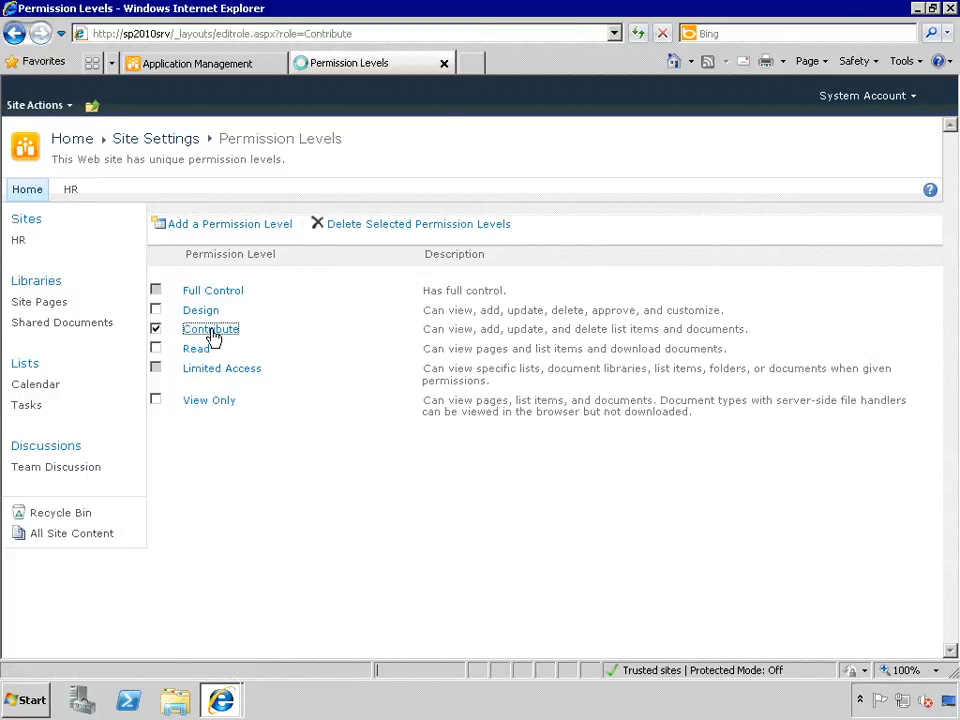
# - Clear Delete Items from the Contribute level's List Permissions and submit the change
pyautogui.scroll(-3, 510, 385)
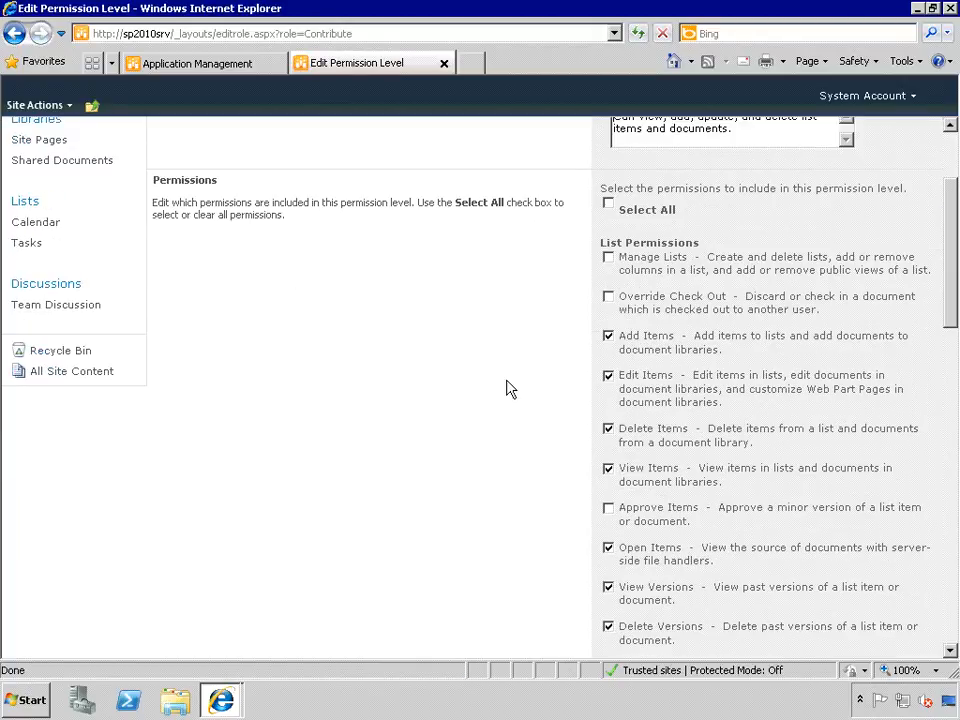
pyautogui.click(607, 428)
pyautogui.scroll(-2, 487, 451)
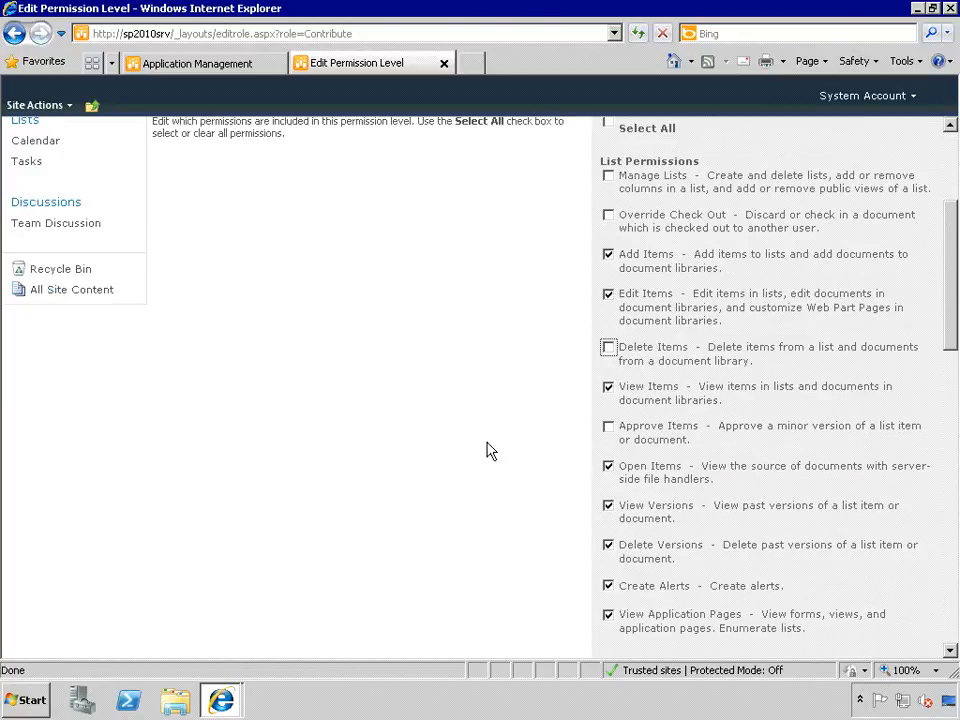
pyautogui.scroll(-6, 487, 451)
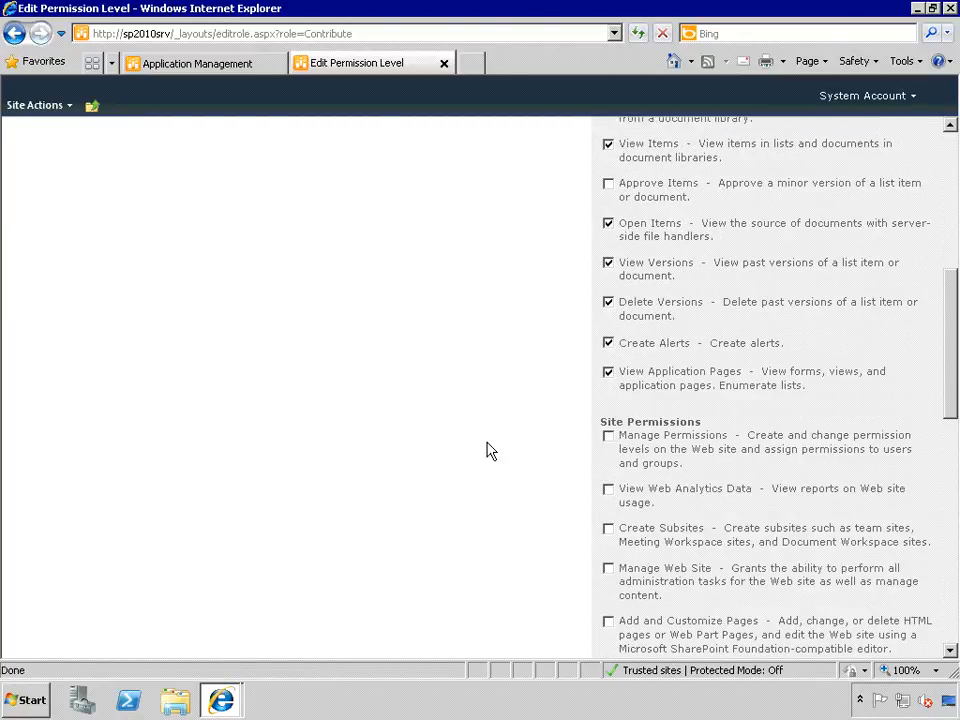
pyautogui.scroll(-3, 487, 451)
pyautogui.scroll(-10, 487, 451)
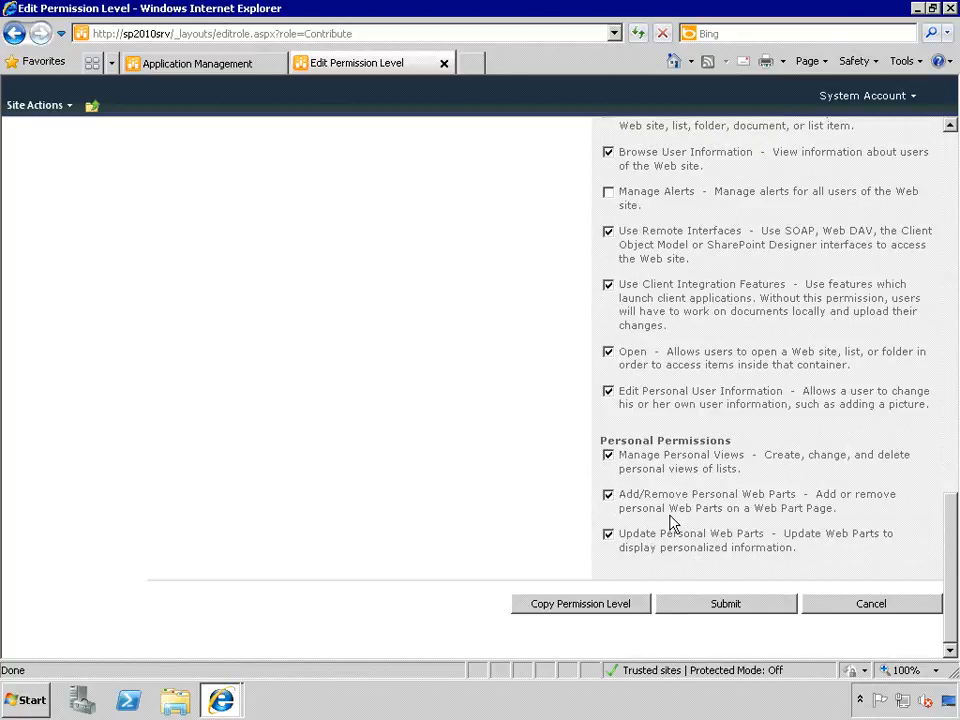
pyautogui.scroll(8, 532, 503)
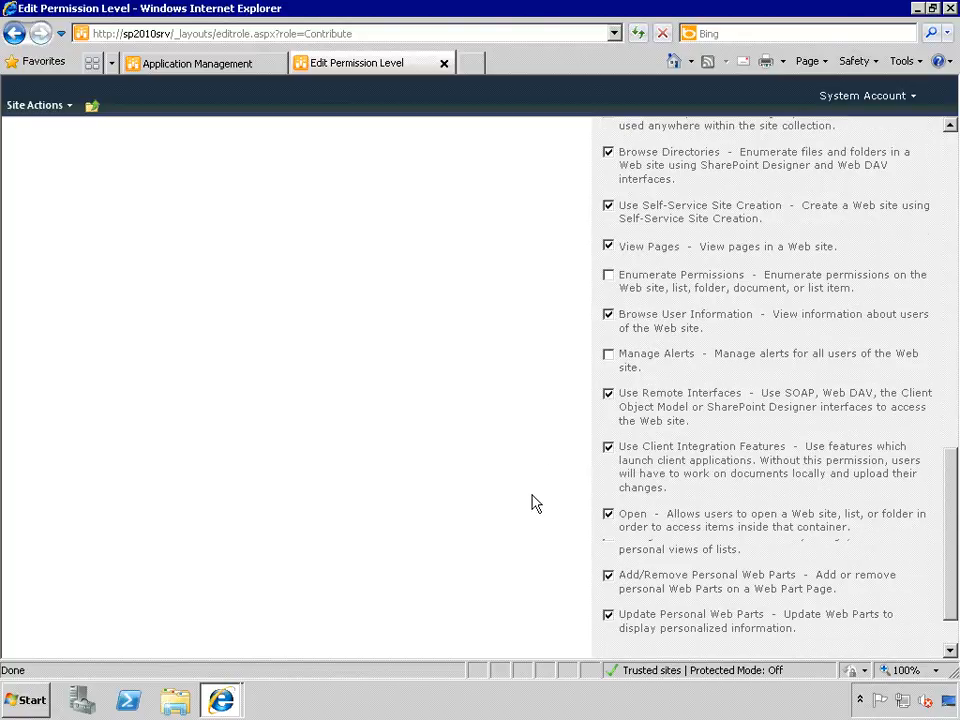
pyautogui.scroll(12, 532, 503)
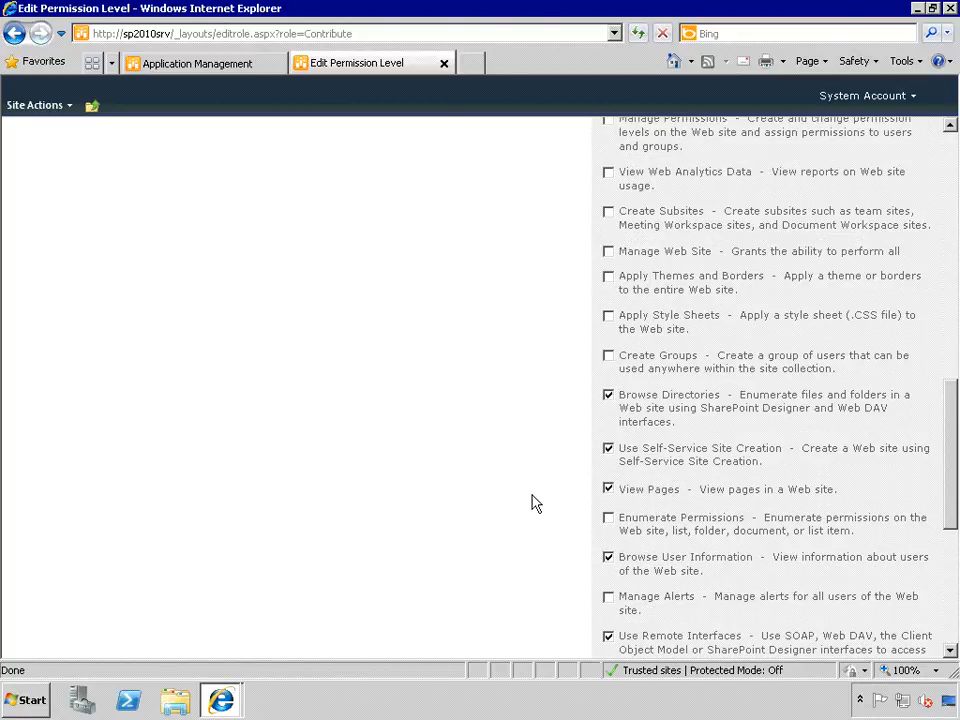
pyautogui.scroll(2, 532, 503)
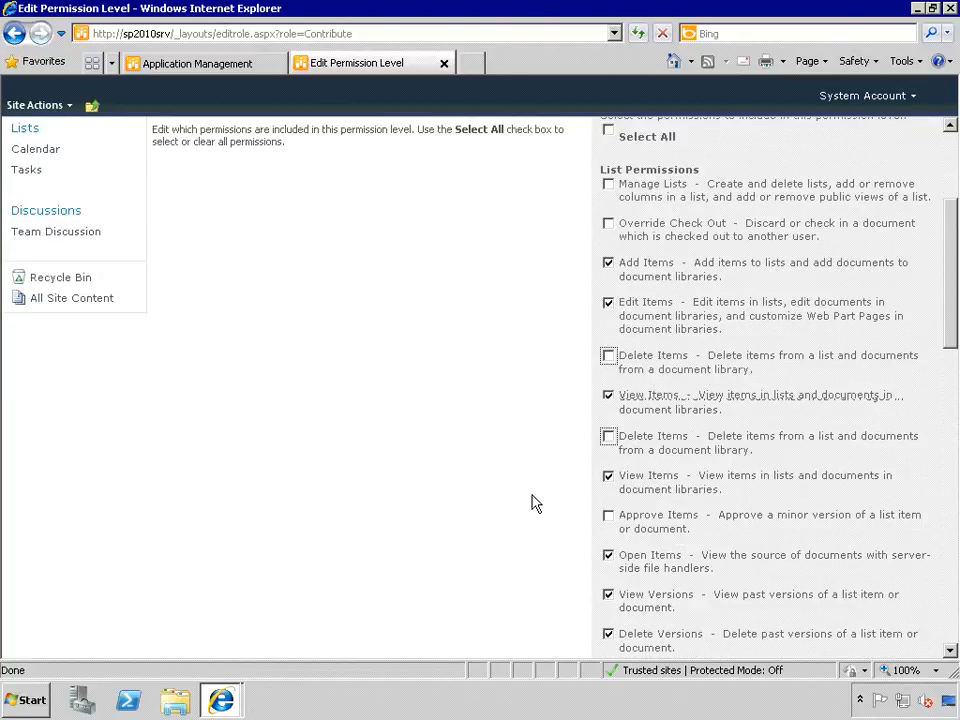
pyautogui.scroll(-20, 532, 503)
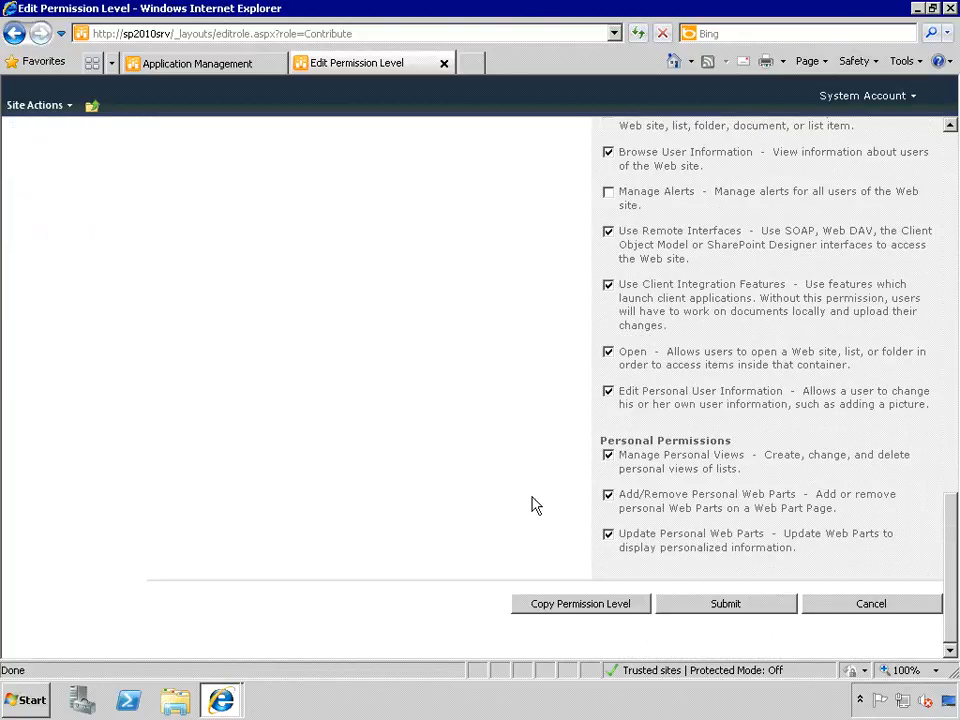
pyautogui.click(768, 605)
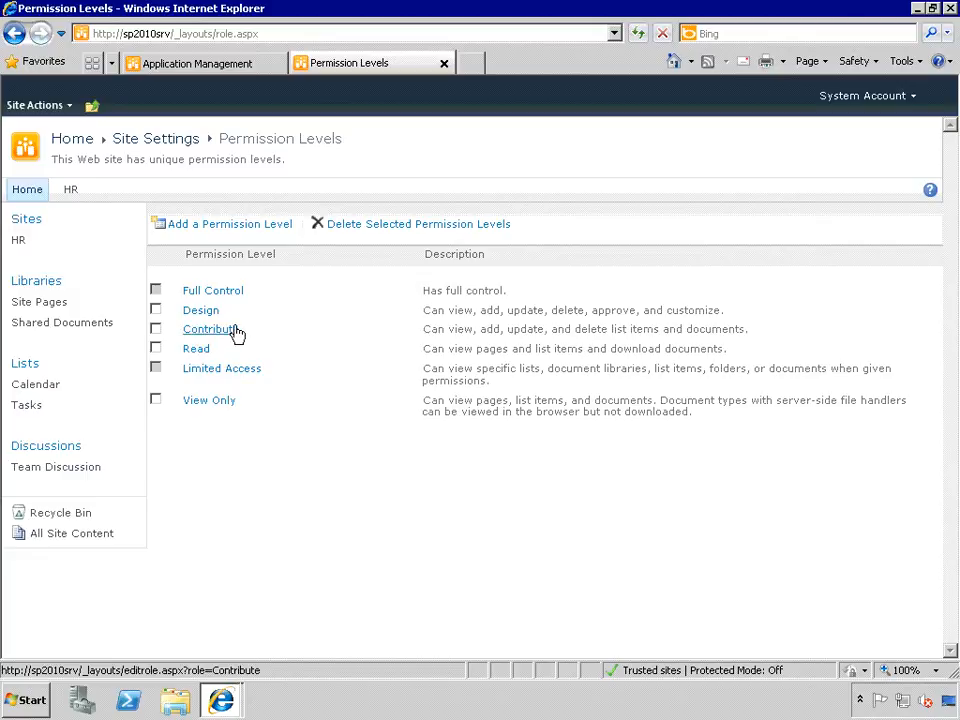
# - Start a permission level 'Add Only', described 'Can only Add content', with Add Items allowed
pyautogui.click(228, 224)
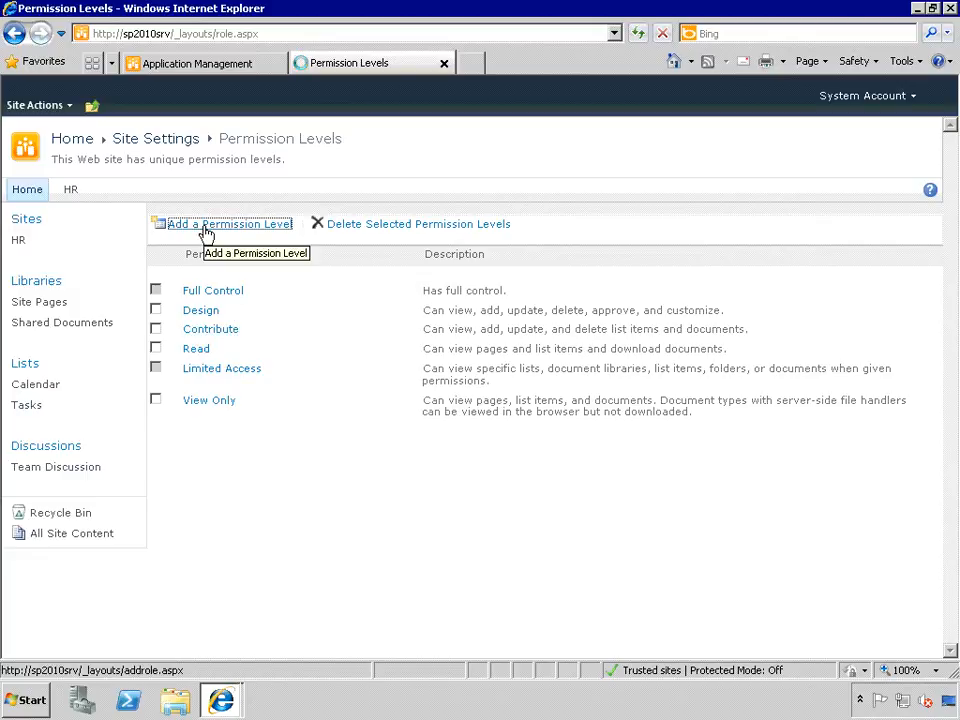
pyautogui.write('Add Only')
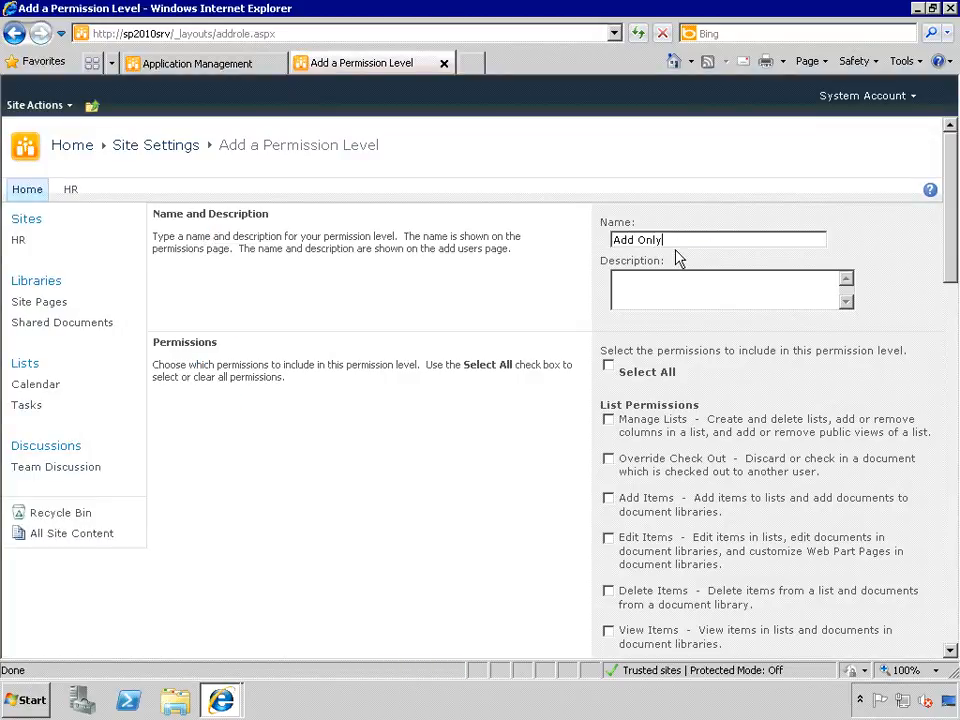
pyautogui.click(642, 286)
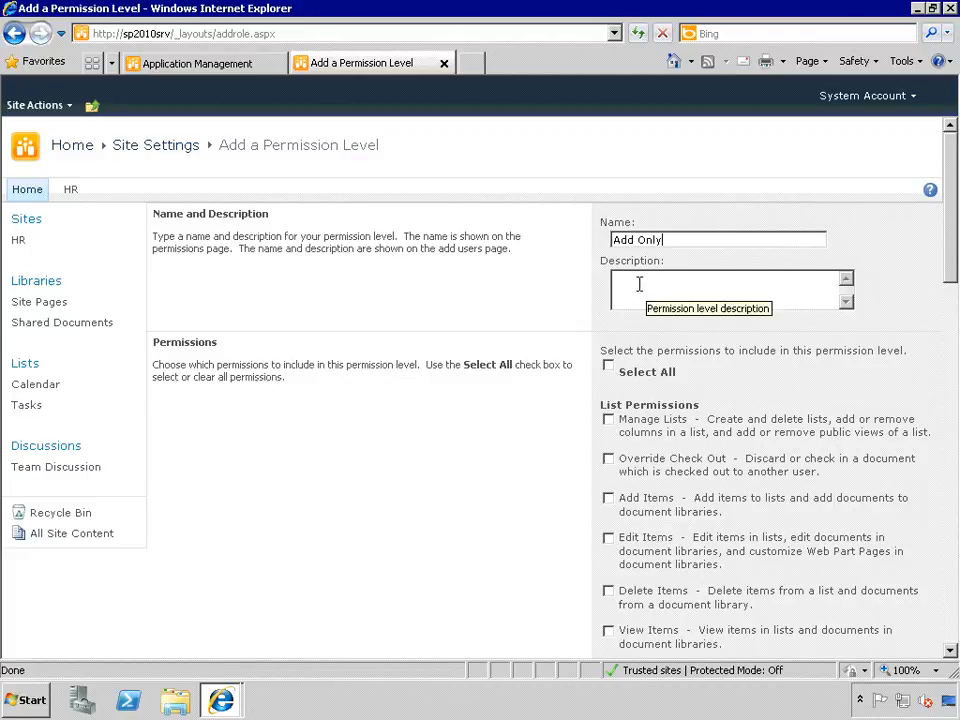
pyautogui.write('Can onl')
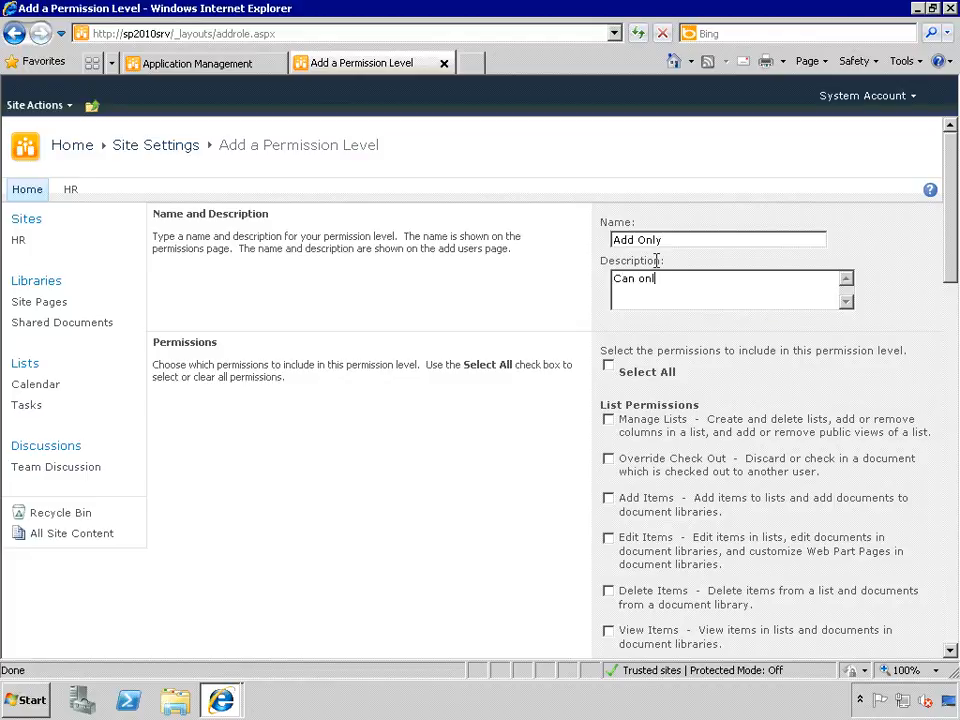
pyautogui.write('y Add content')
pyautogui.scroll(-2, 546, 413)
pyautogui.scroll(-2, 546, 412)
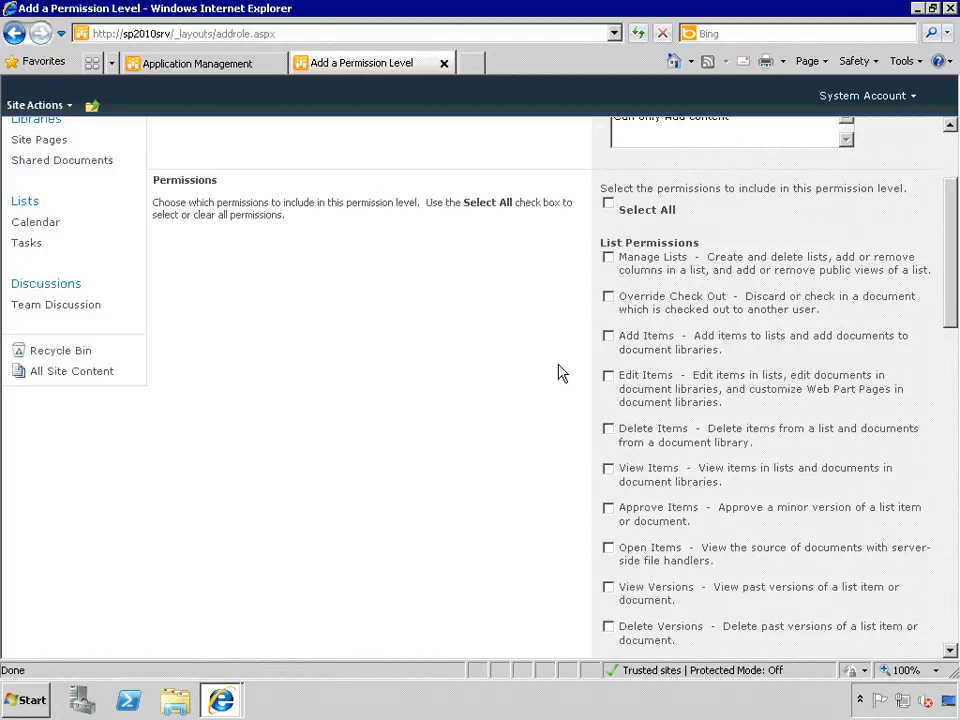
pyautogui.click(609, 337)
# - Create the Add Only permission level from the bottom of the form
pyautogui.scroll(-4, 560, 500)
pyautogui.scroll(-8, 533, 503)
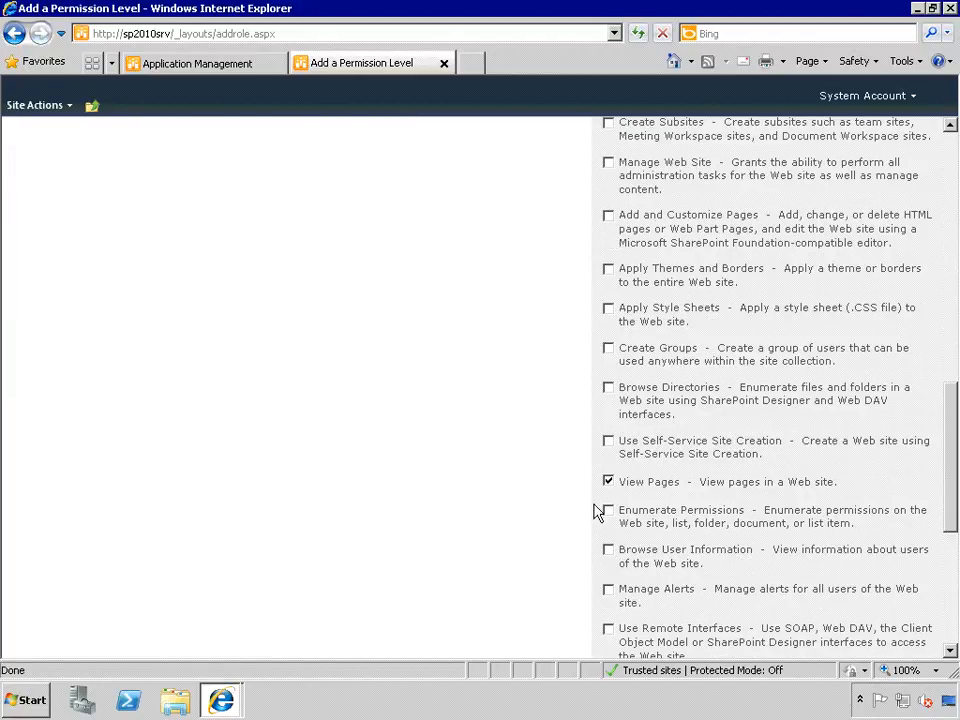
pyautogui.scroll(-5, 527, 536)
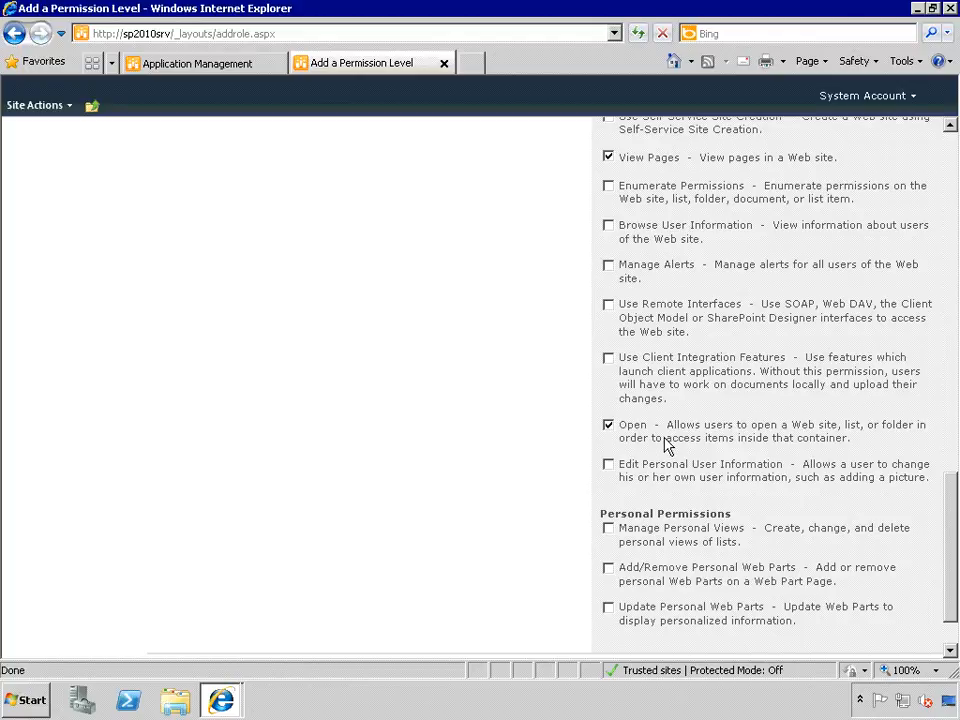
pyautogui.scroll(-1, 560, 468)
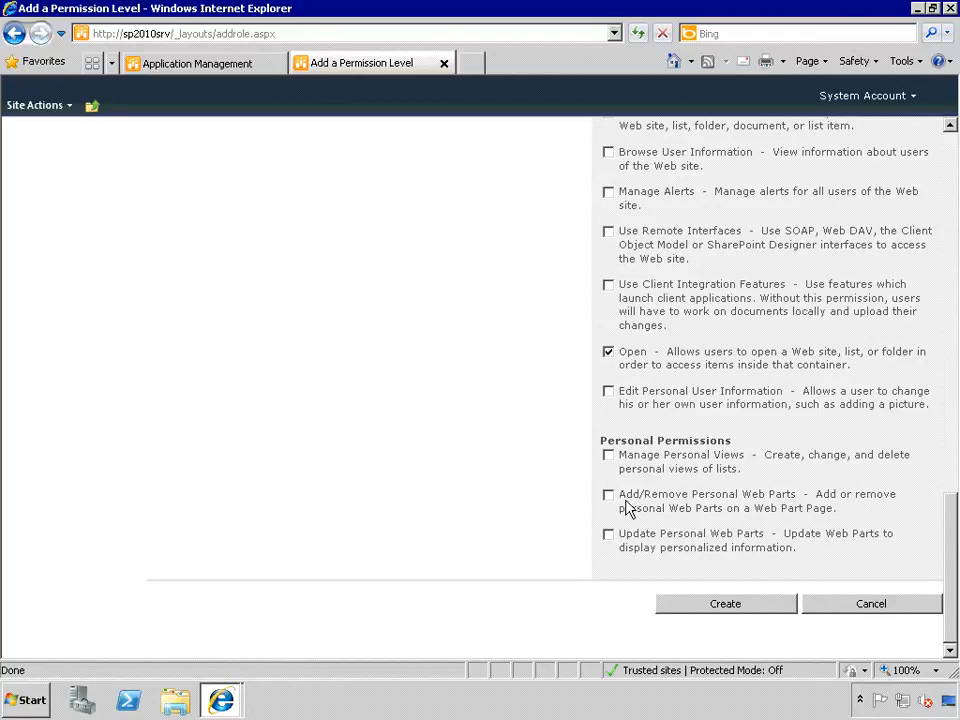
pyautogui.click(709, 608)
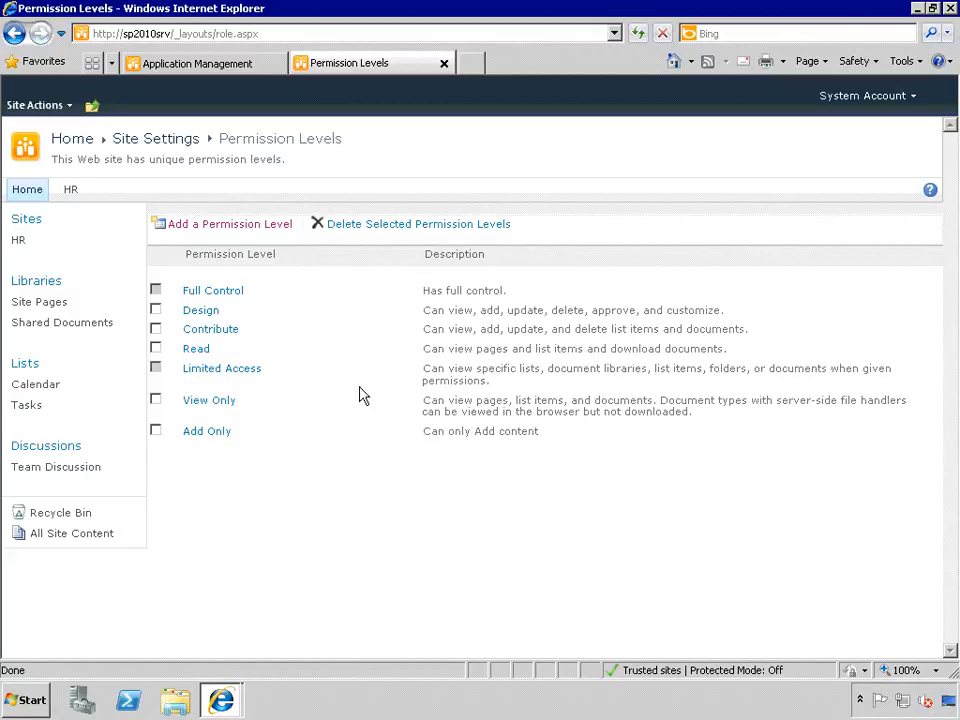
# - Go to Site Permissions and edit the Home Addition group's permissions
pyautogui.click(38, 106)
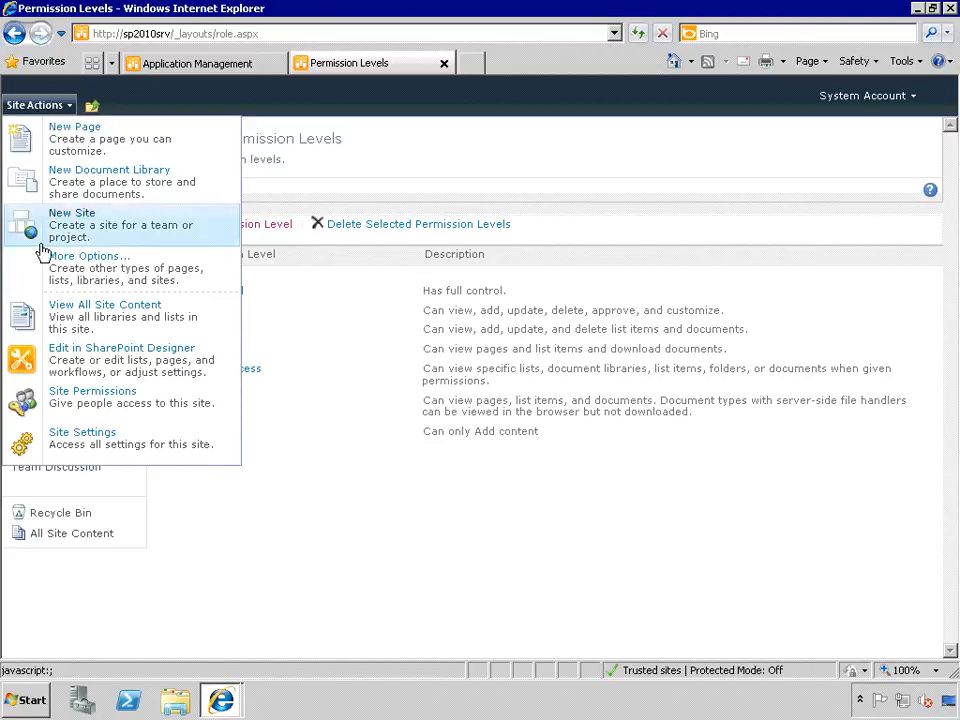
pyautogui.click(78, 400)
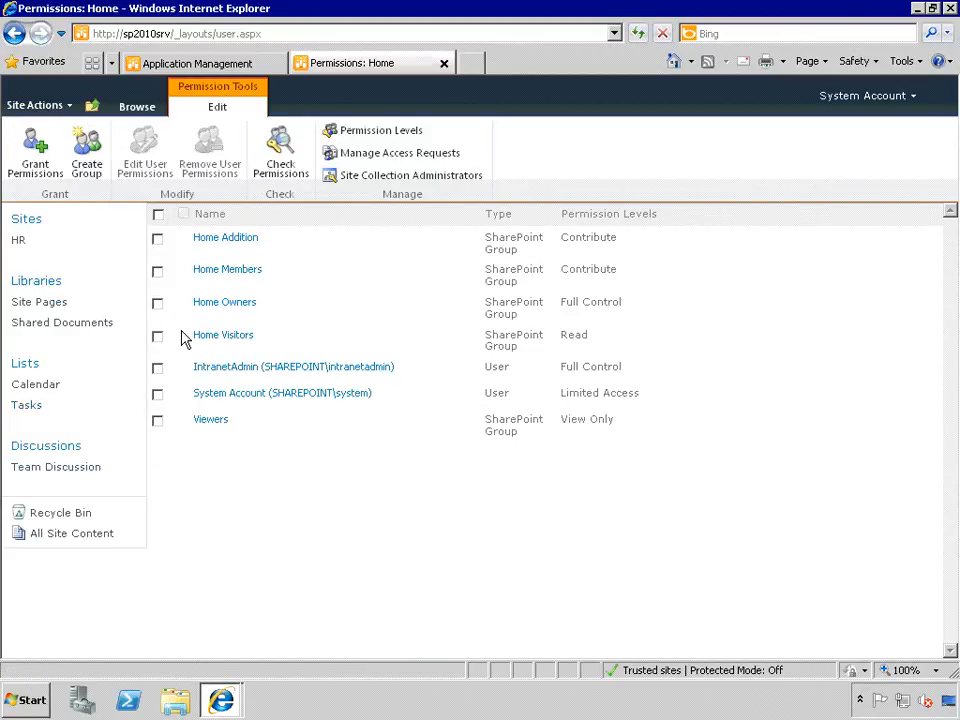
pyautogui.click(157, 243)
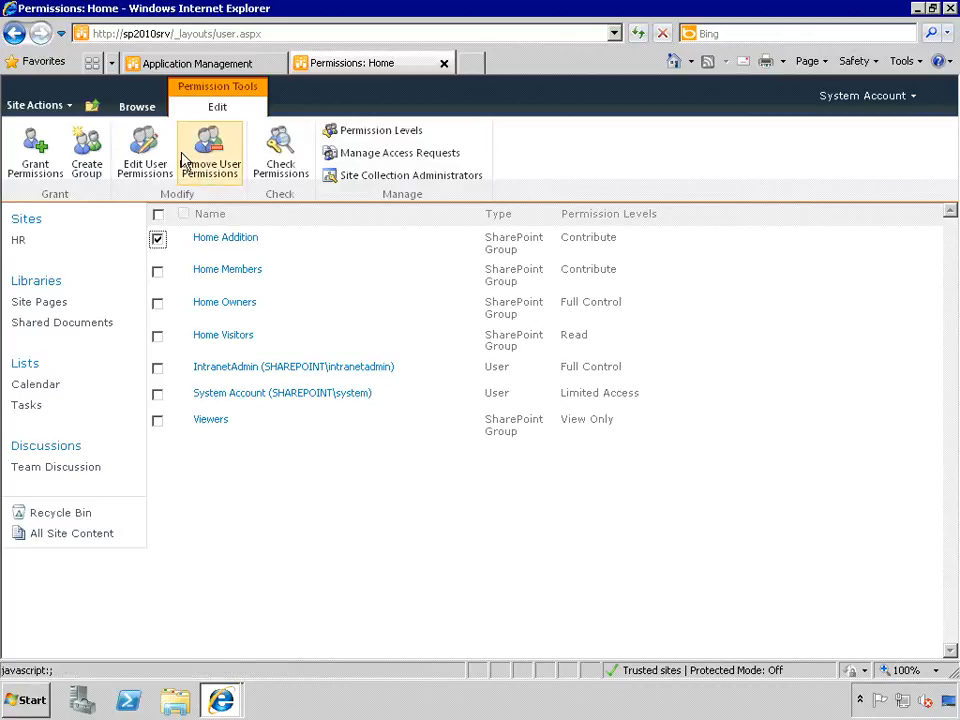
pyautogui.click(146, 162)
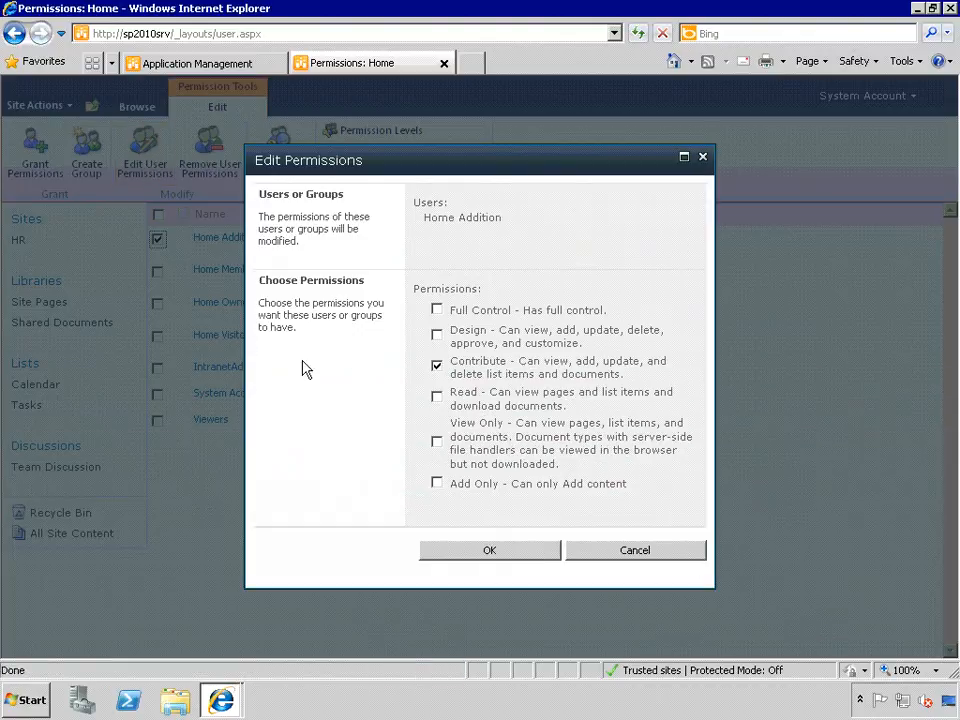
# - Replace Home Addition's Contribute level with Add Only and confirm
pyautogui.click(437, 367)
pyautogui.click(437, 484)
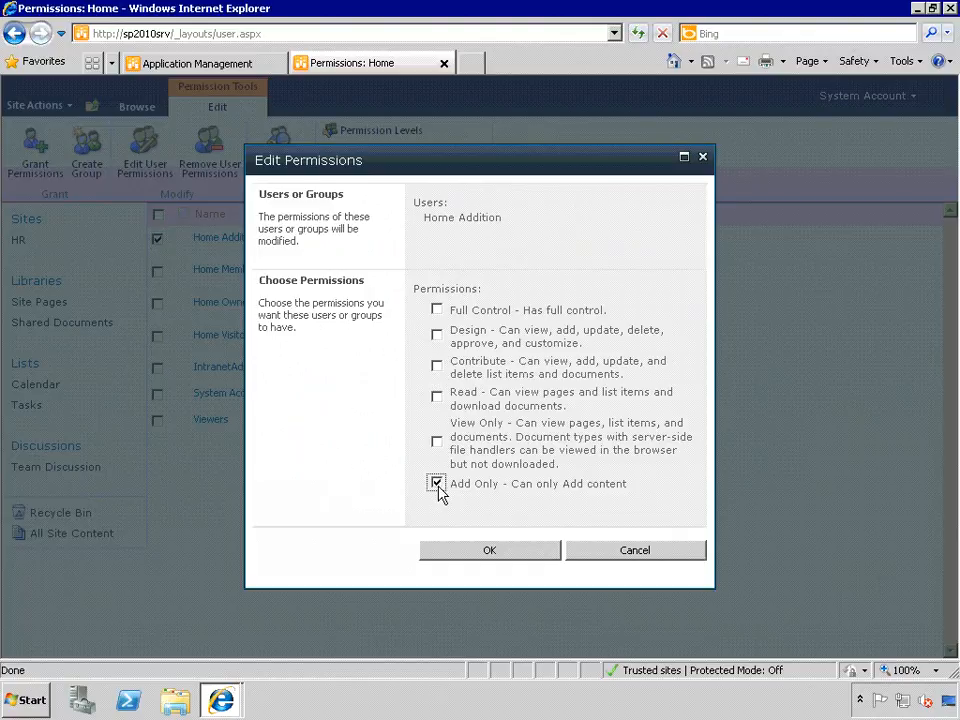
pyautogui.click(492, 557)
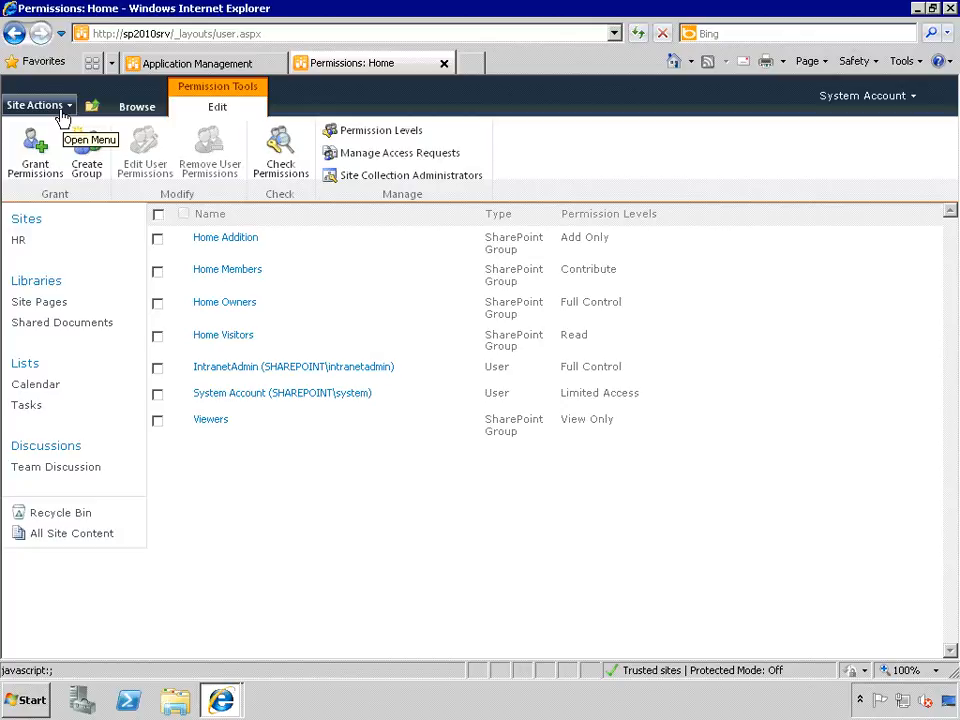
# - Return to the Home page and open Manage Permissions for the What_is_SharePoint document
pyautogui.click(62, 117)
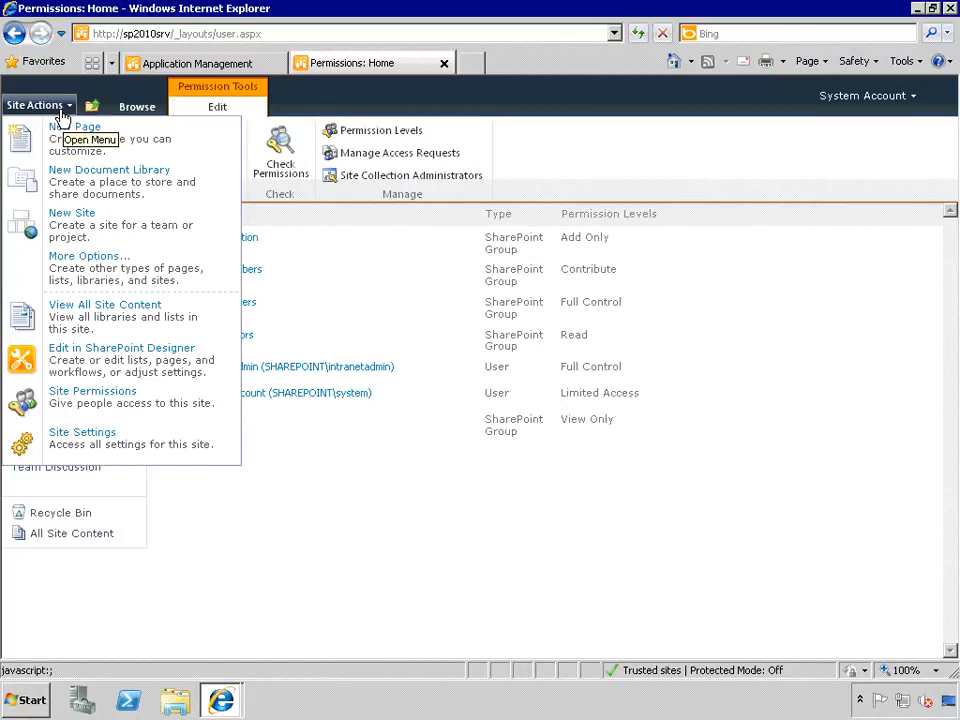
pyautogui.click(162, 98)
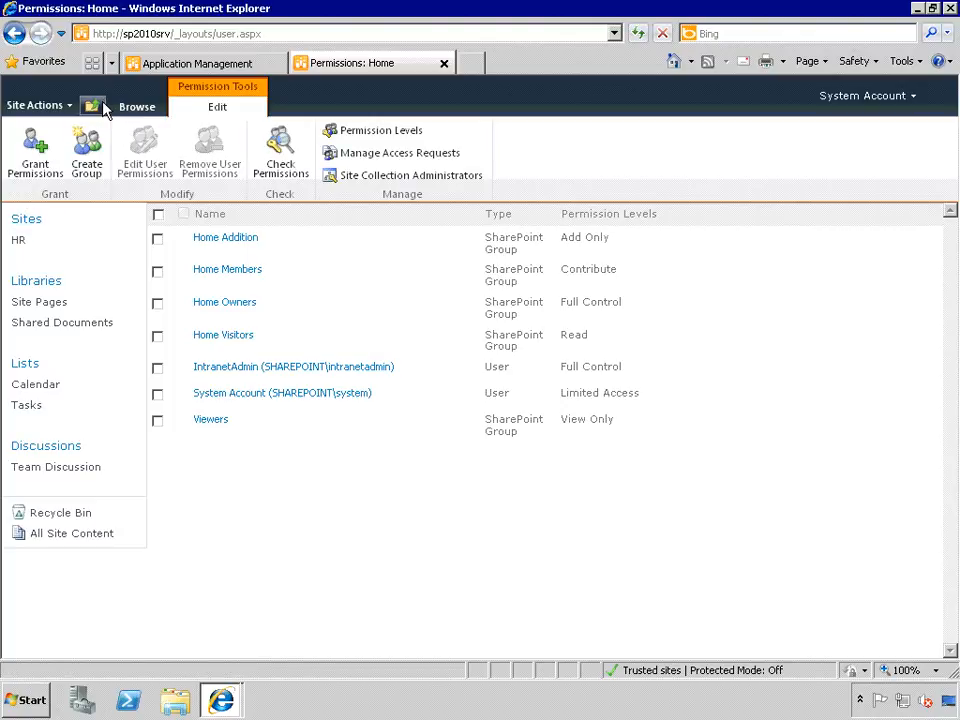
pyautogui.click(92, 105)
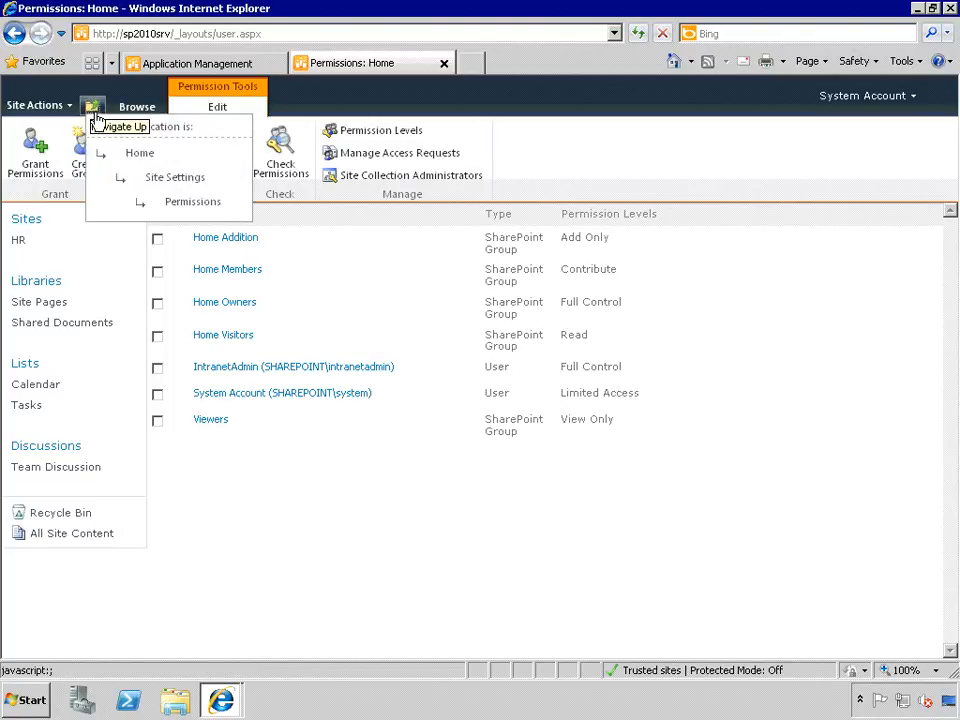
pyautogui.click(135, 153)
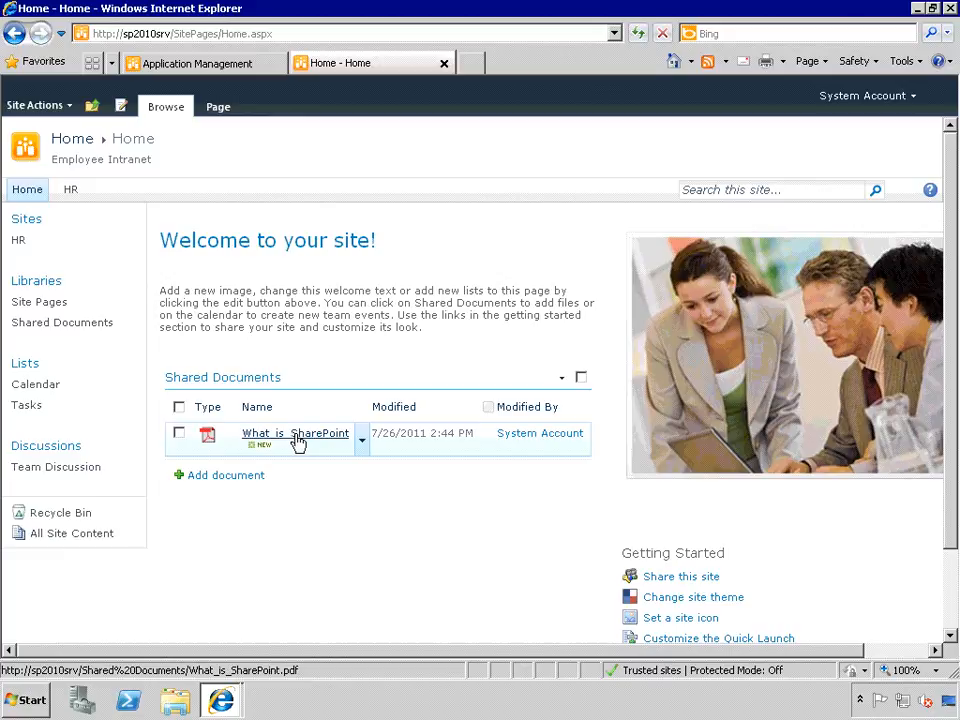
pyautogui.click(363, 441)
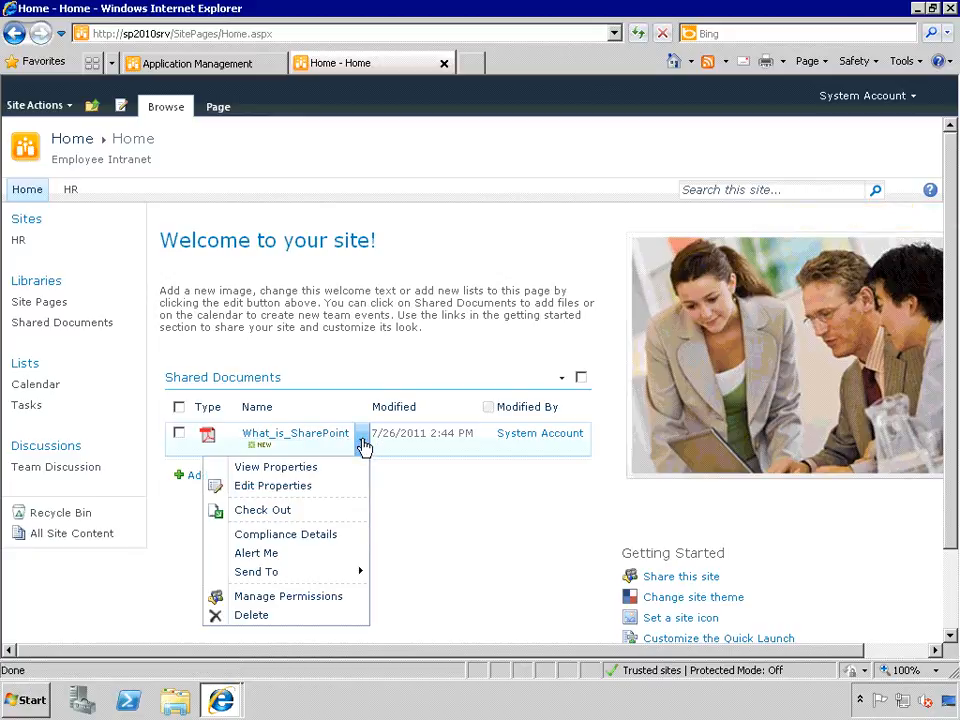
pyautogui.click(306, 598)
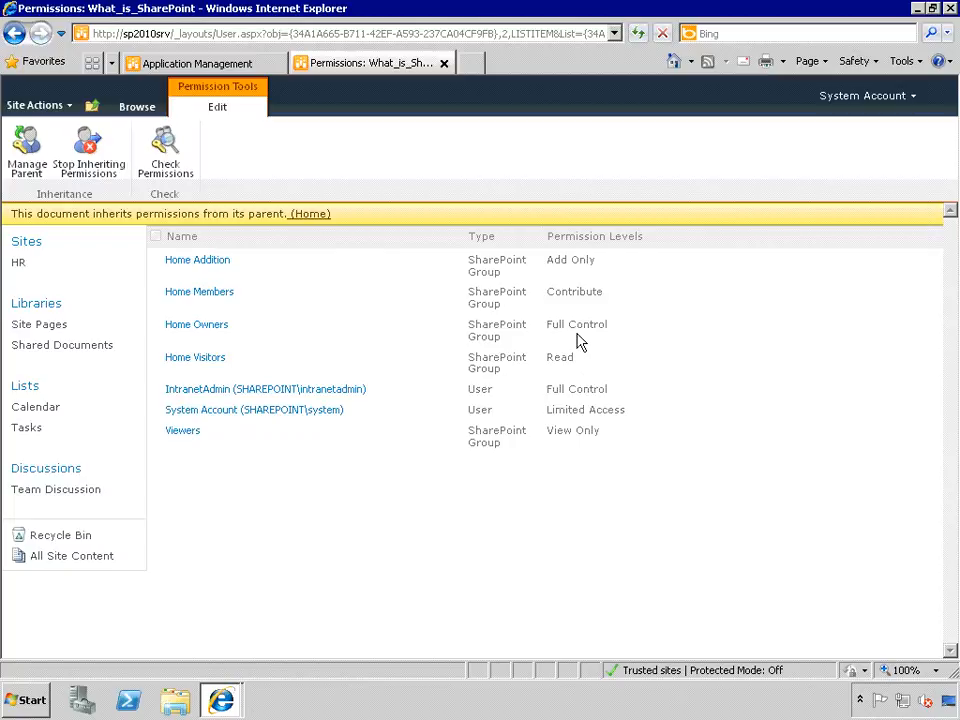
# - Break What_is_SharePoint's inheritance and remove Home Addition, Home Members and Home Visitors
pyautogui.click(88, 152)
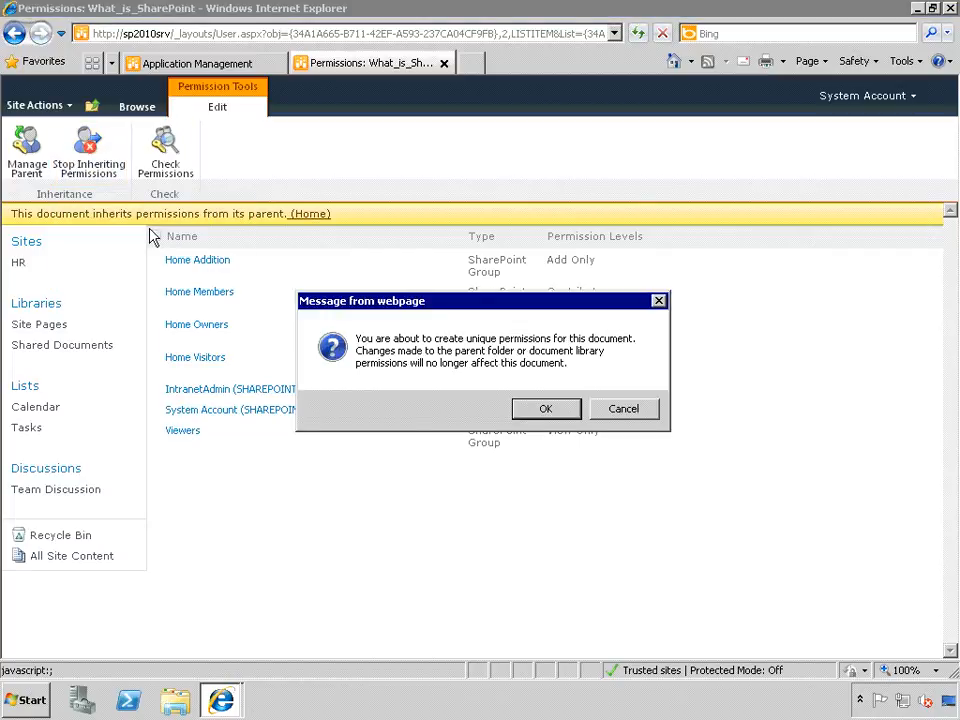
pyautogui.click(539, 415)
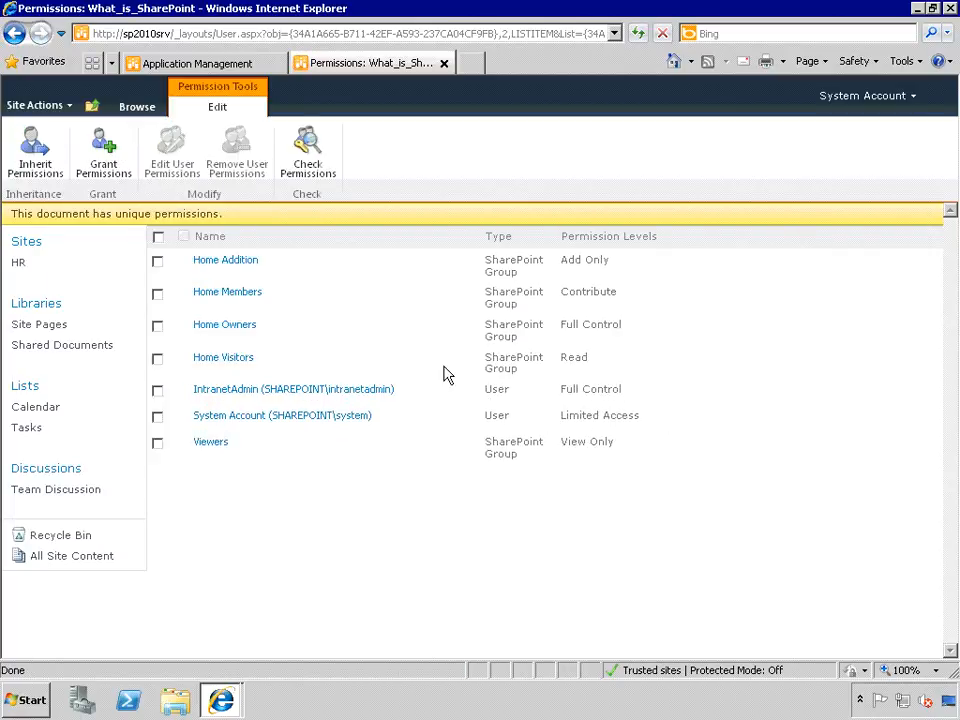
pyautogui.click(157, 262)
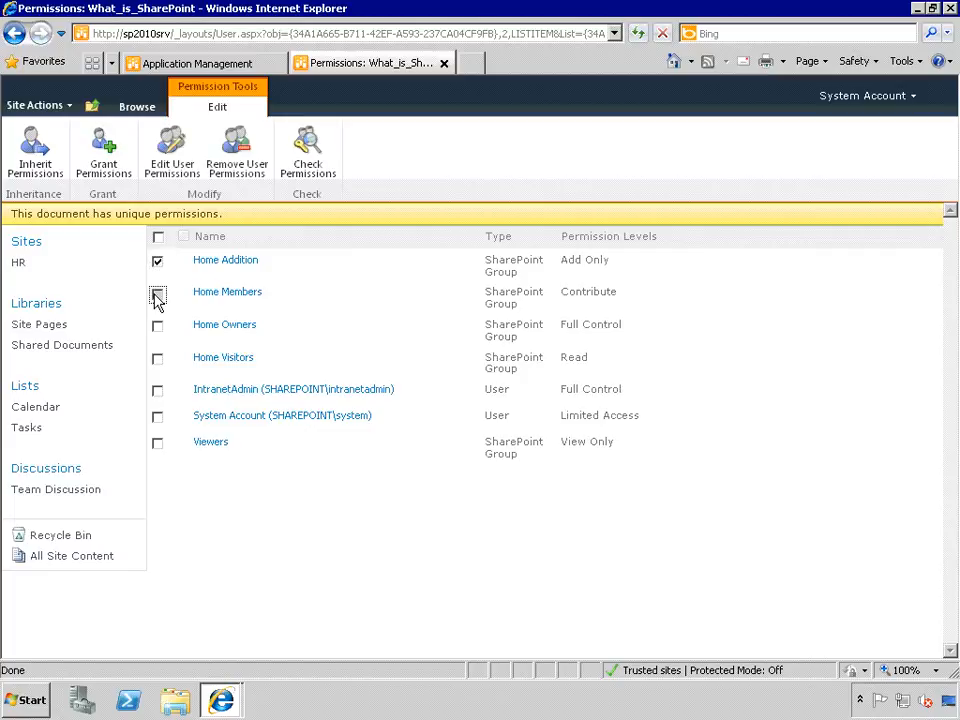
pyautogui.click(157, 294)
pyautogui.click(157, 359)
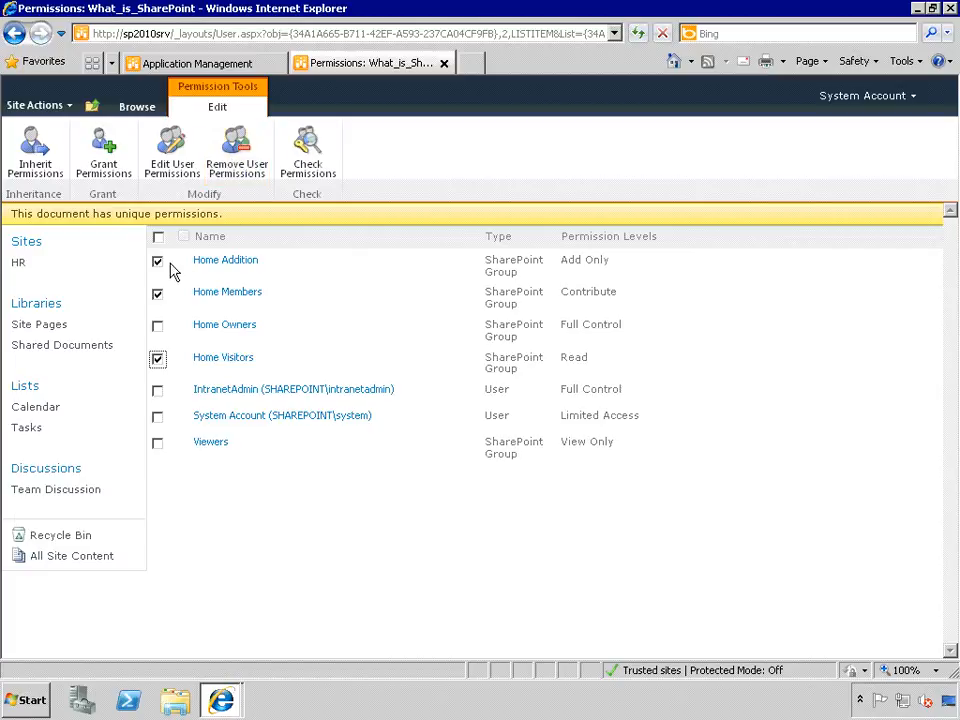
pyautogui.click(239, 148)
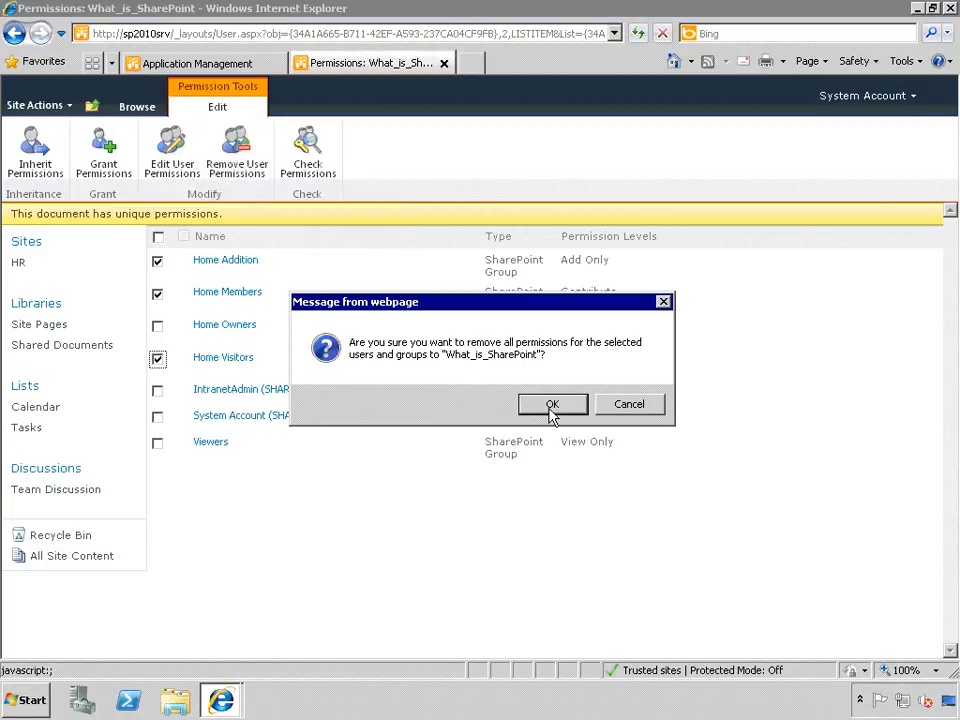
pyautogui.click(551, 411)
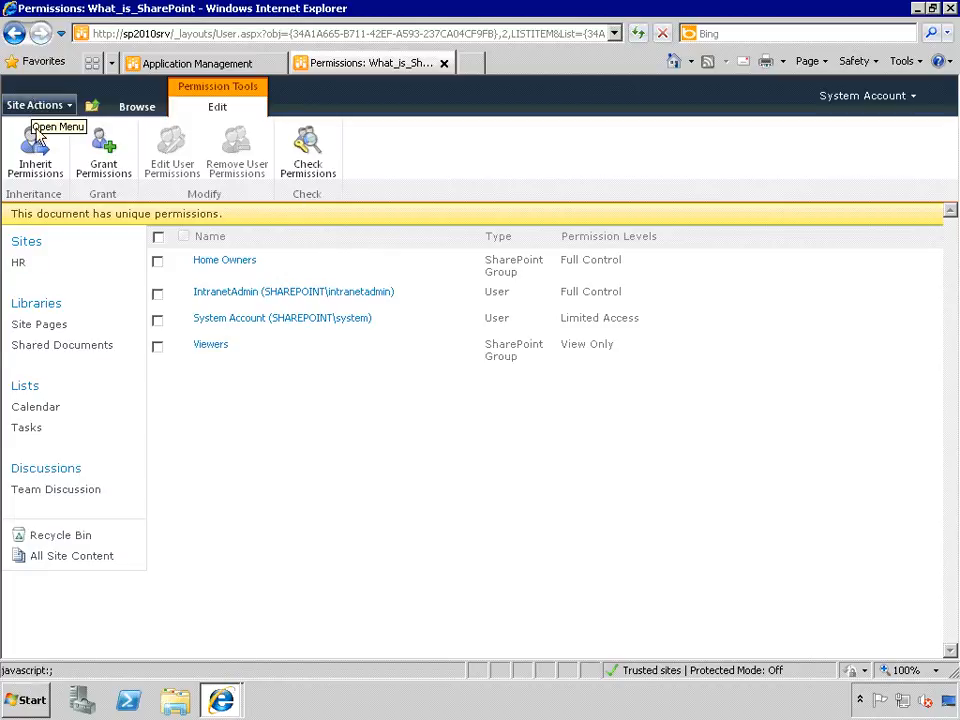
# - Open the Shared Documents library and its Library Permissions page from the Library ribbon
pyautogui.click(30, 304)
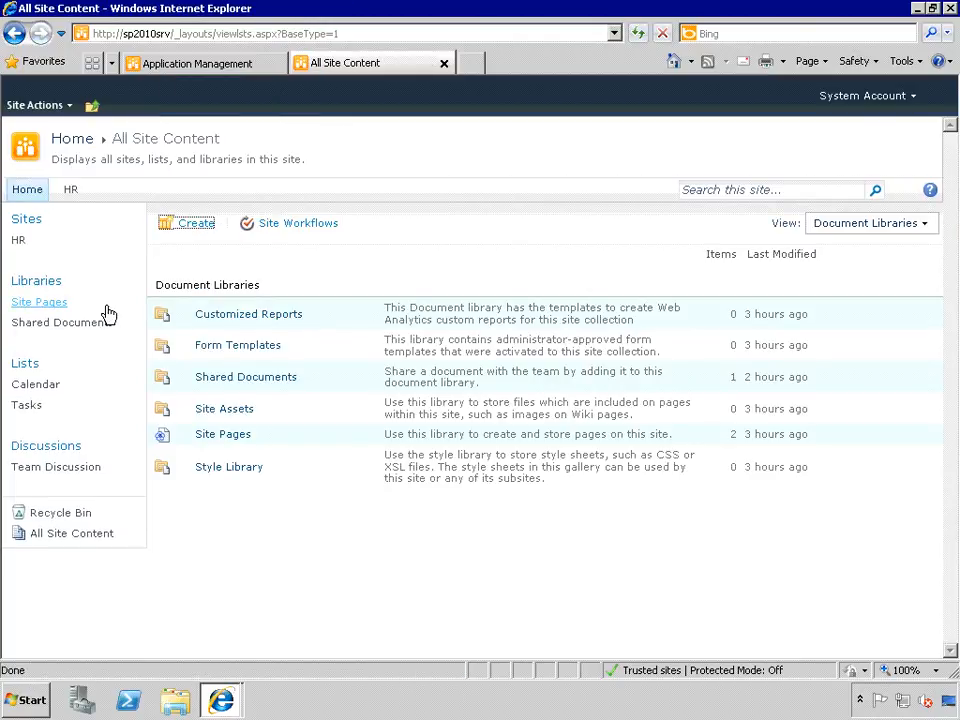
pyautogui.click(39, 324)
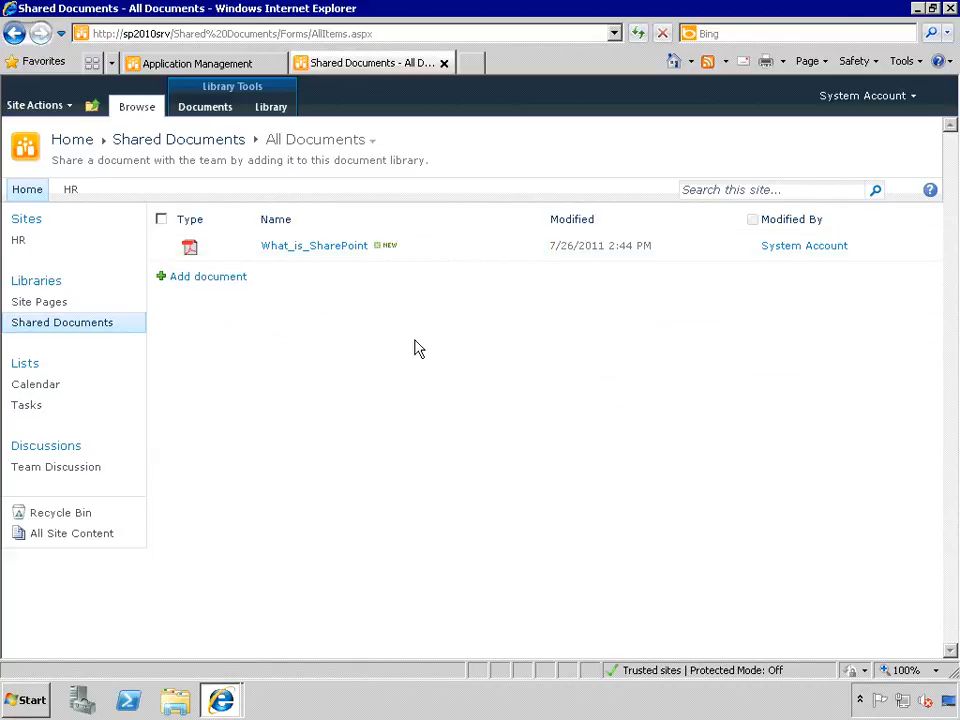
pyautogui.click(271, 110)
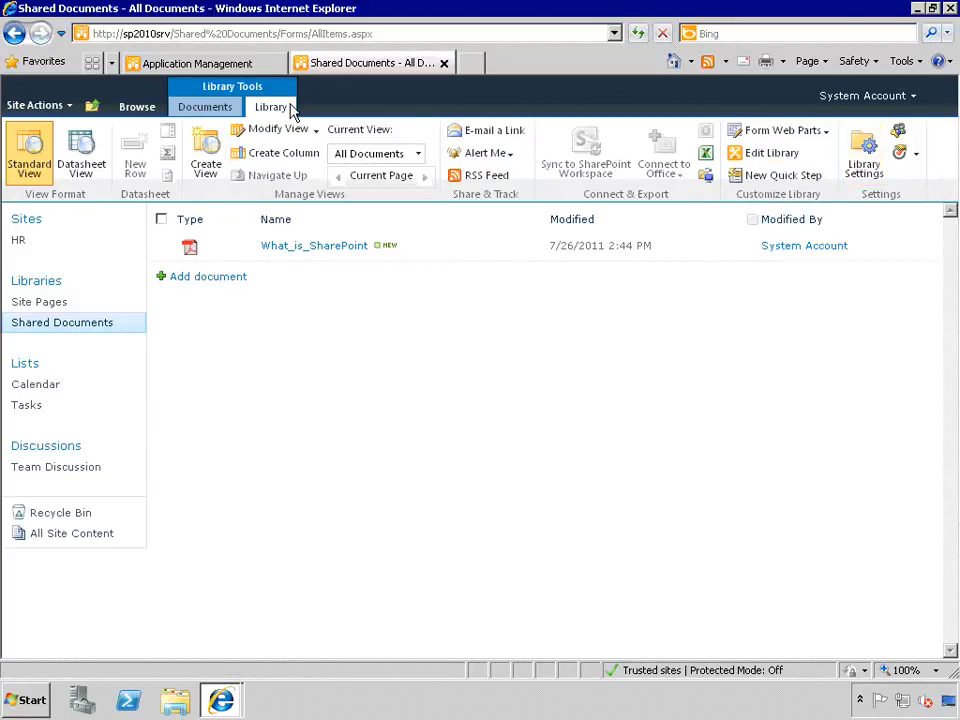
pyautogui.click(227, 108)
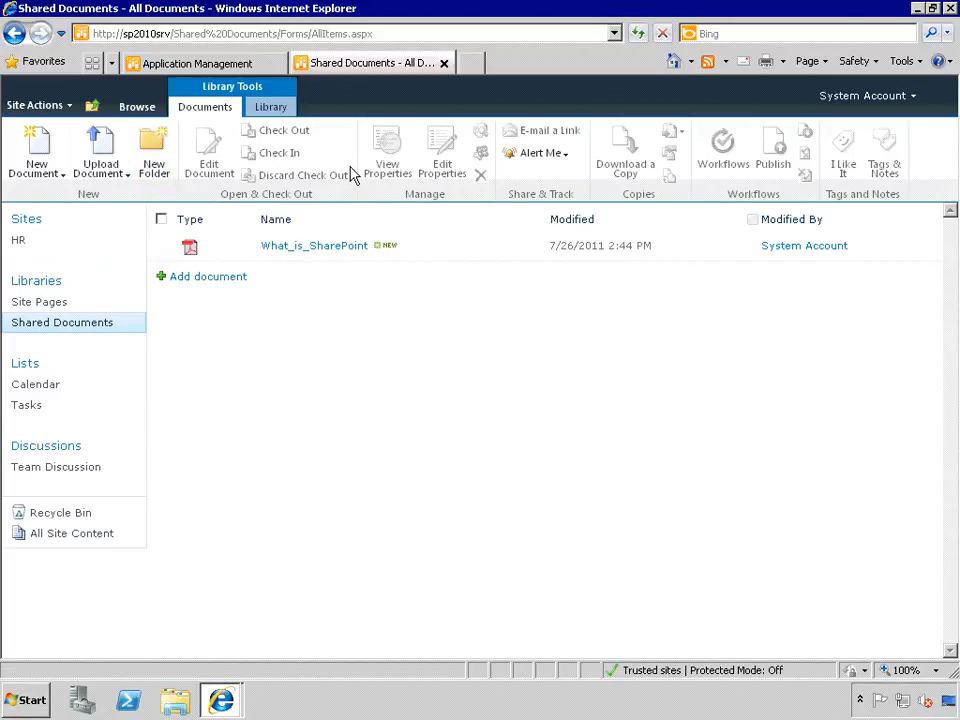
pyautogui.click(271, 108)
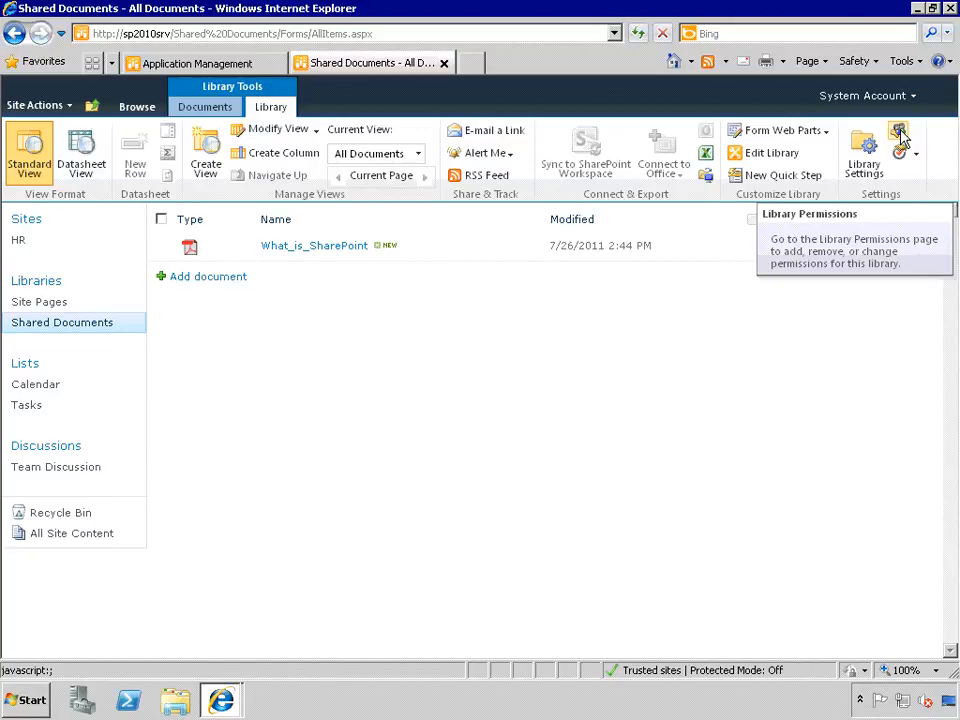
pyautogui.click(899, 135)
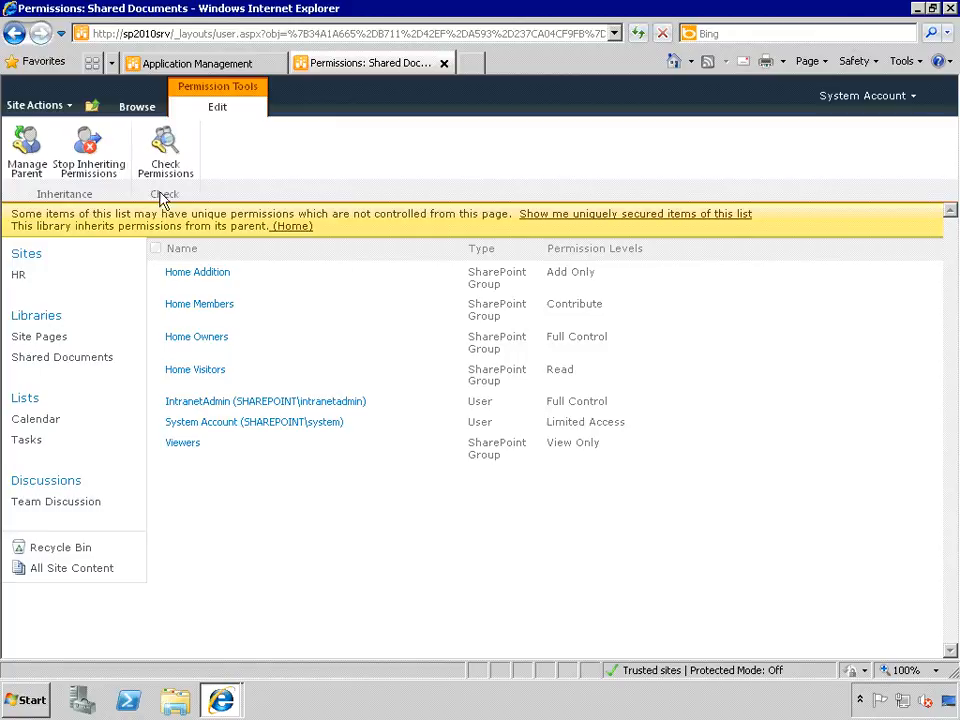
# - Break Shared Documents' inheritance and remove Home Addition, Home Members, Home Owners and Home Visitors
pyautogui.click(90, 155)
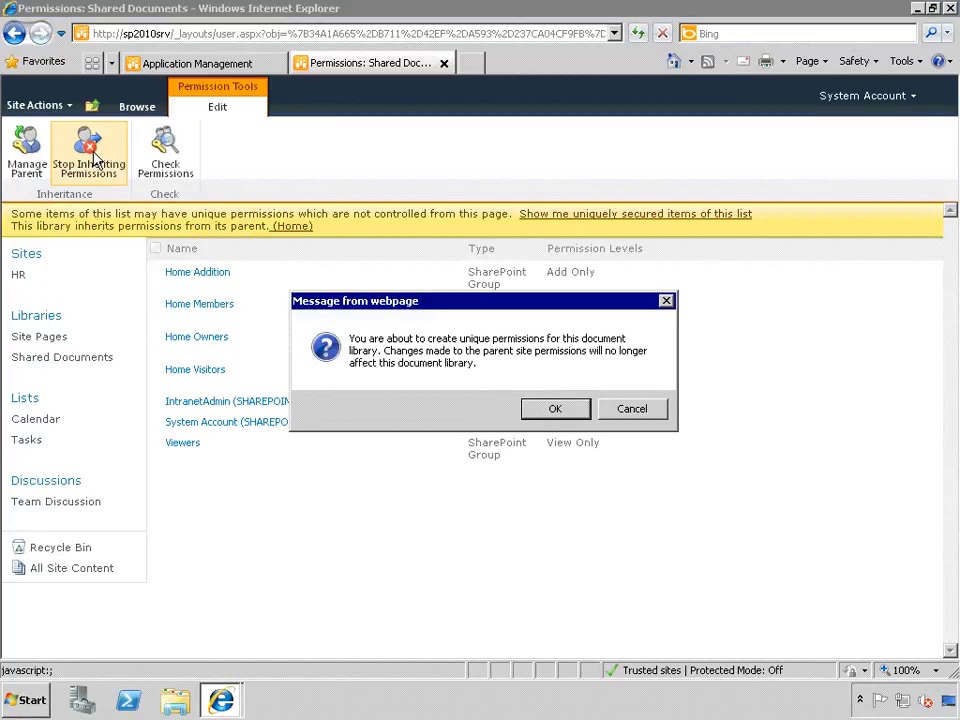
pyautogui.click(585, 414)
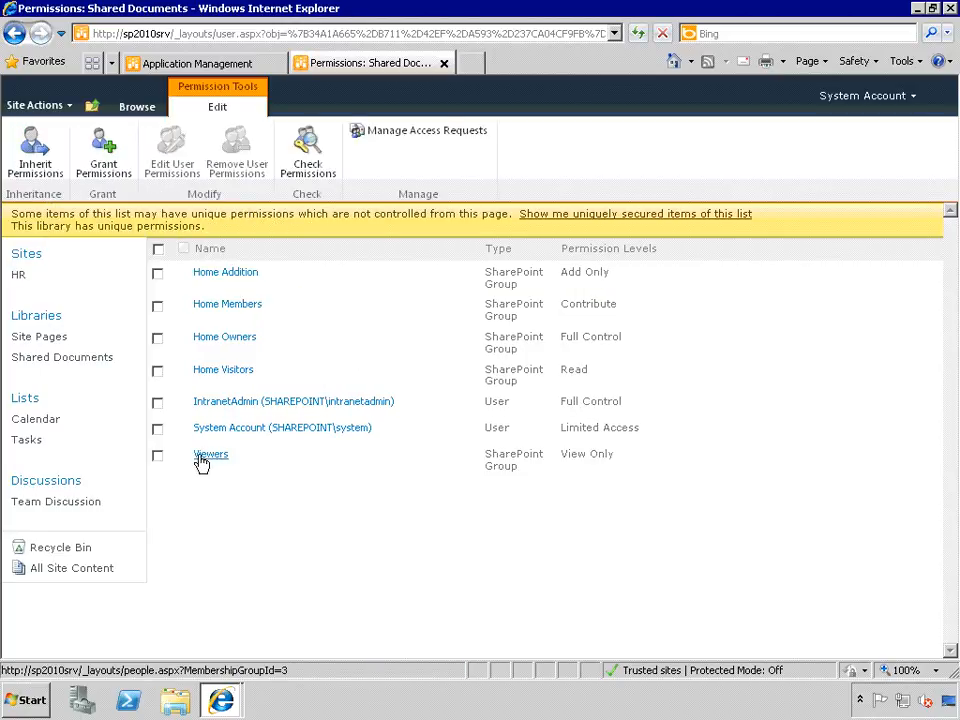
pyautogui.click(157, 275)
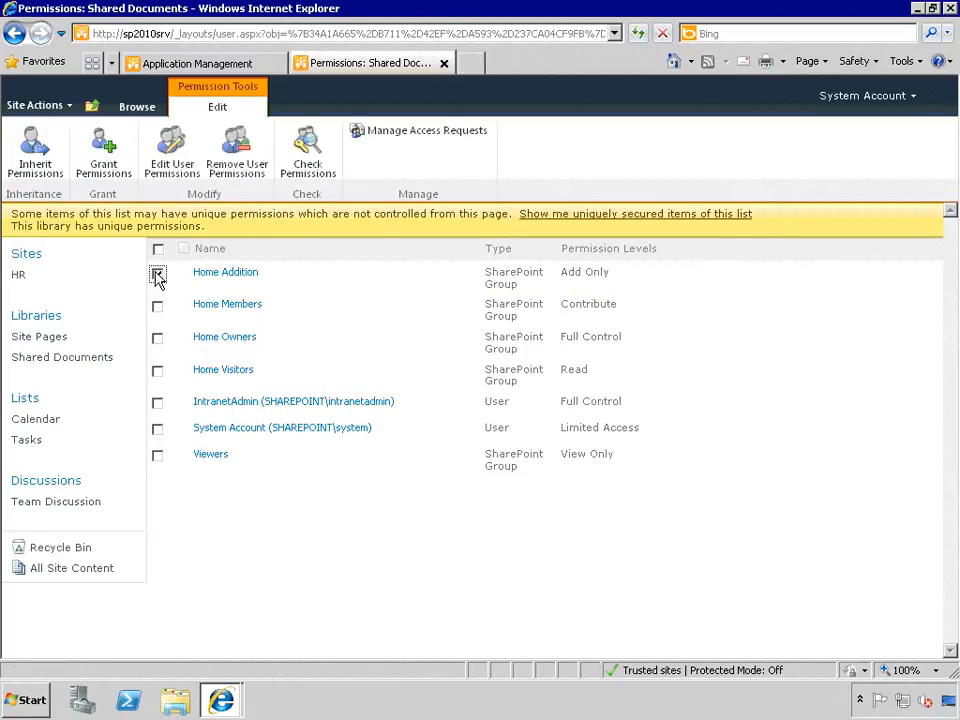
pyautogui.click(157, 308)
pyautogui.click(157, 342)
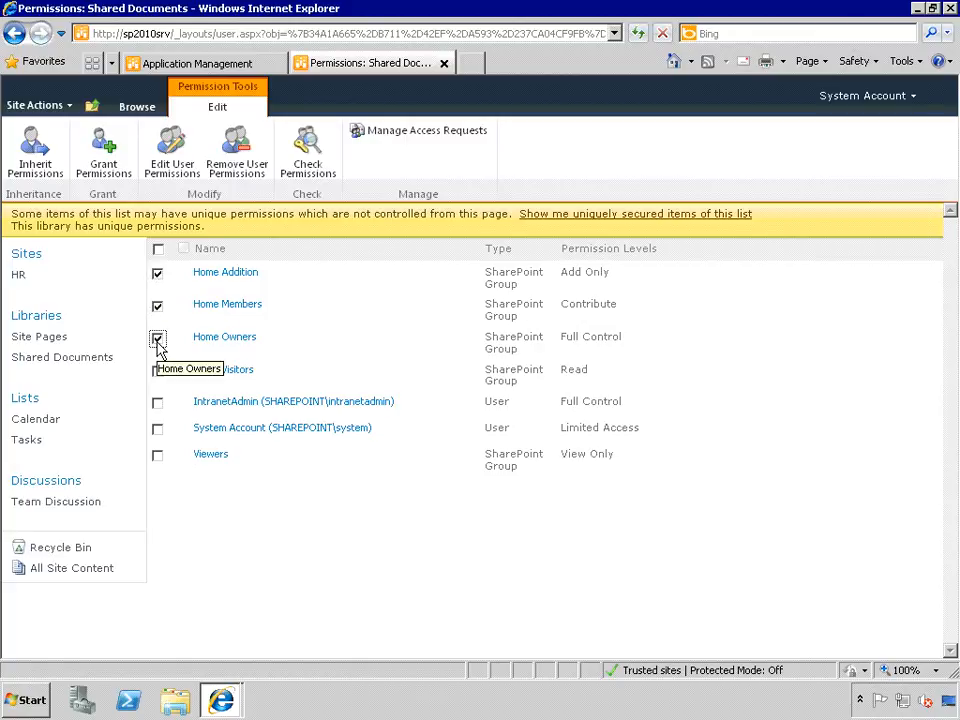
pyautogui.click(157, 373)
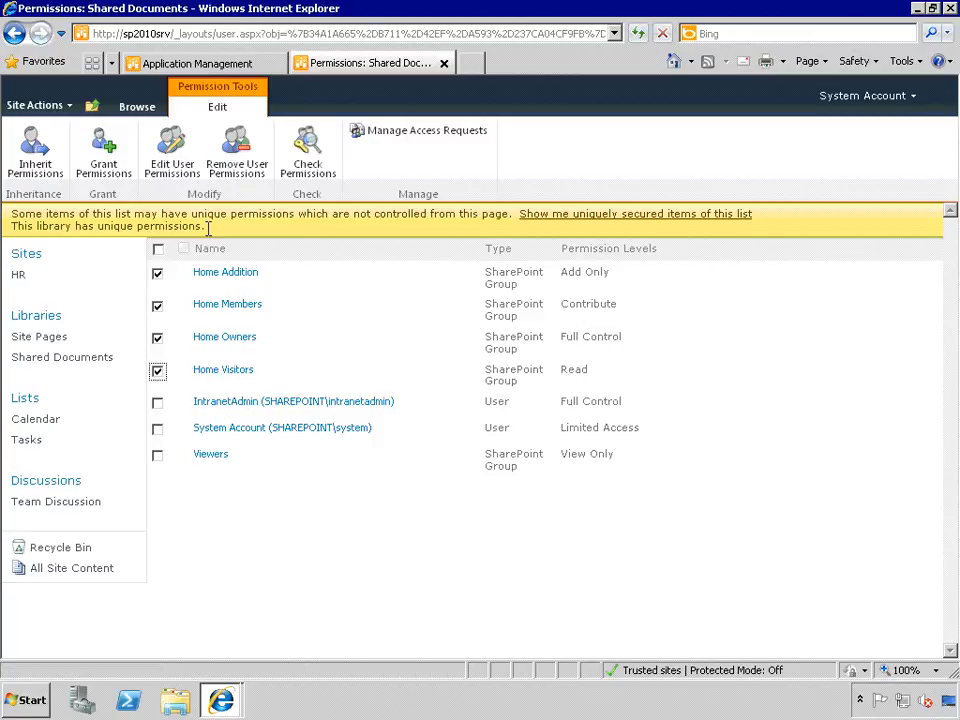
pyautogui.click(234, 160)
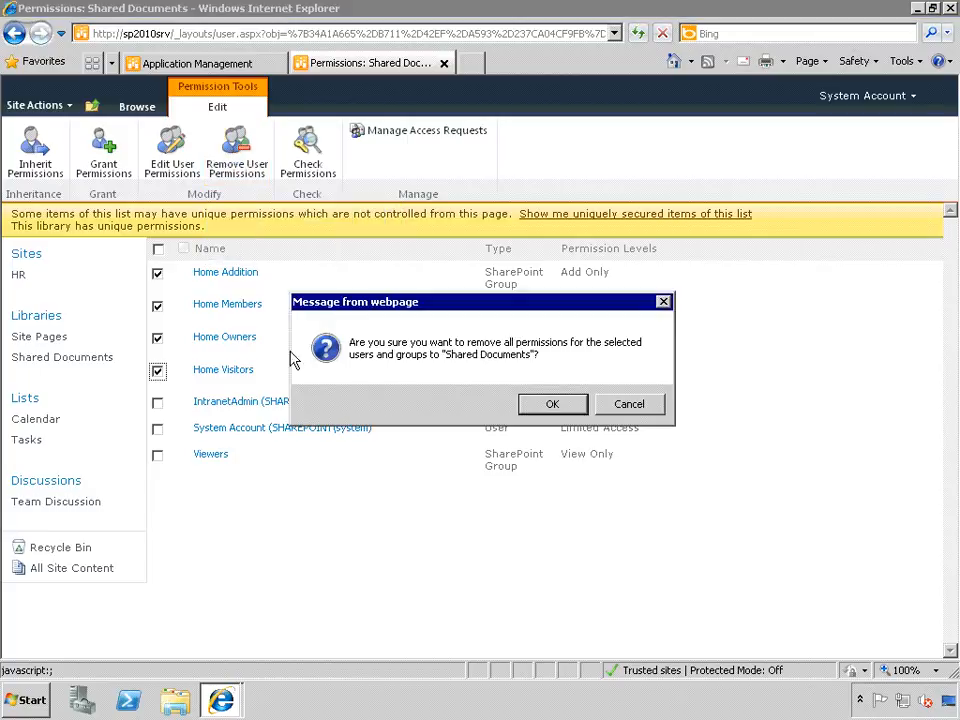
pyautogui.click(551, 406)
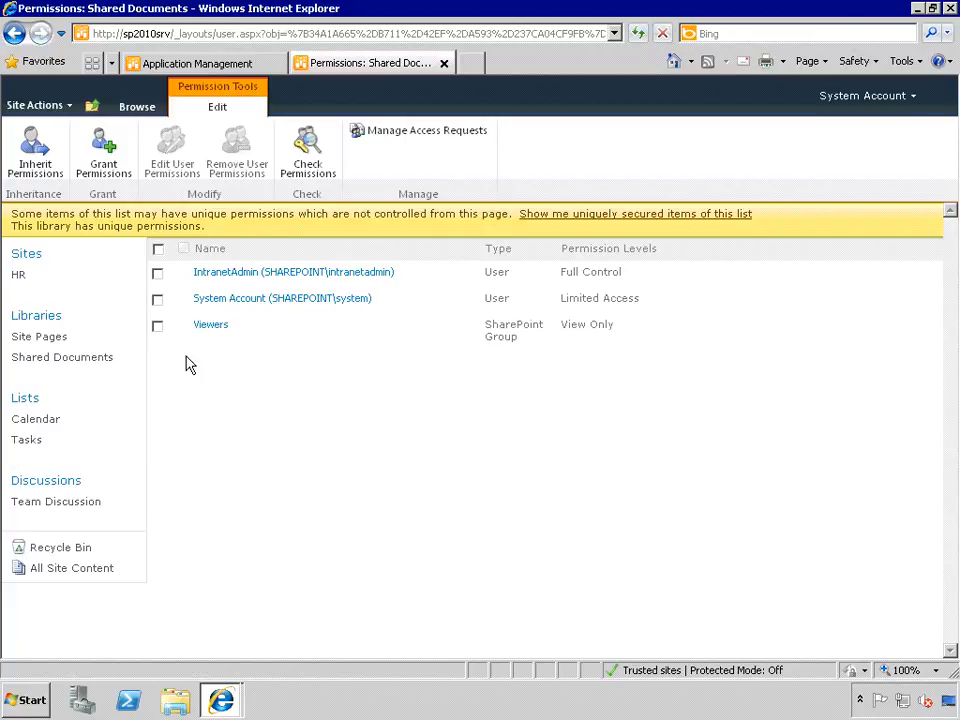
# - Remove the Viewers group's permissions from the library too
pyautogui.click(157, 327)
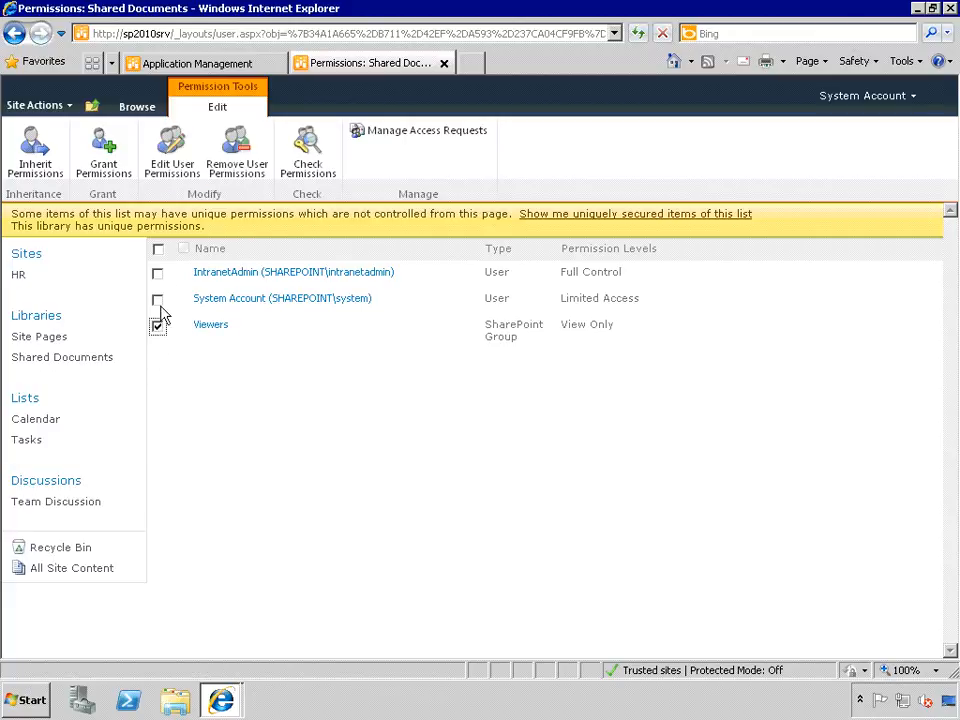
pyautogui.click(244, 174)
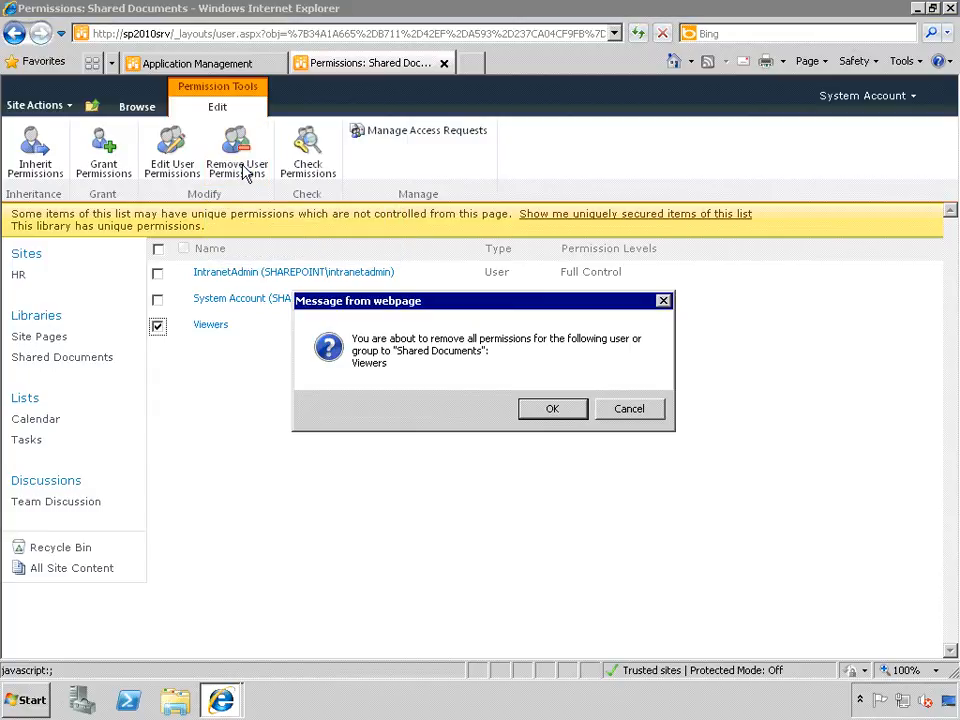
pyautogui.click(547, 413)
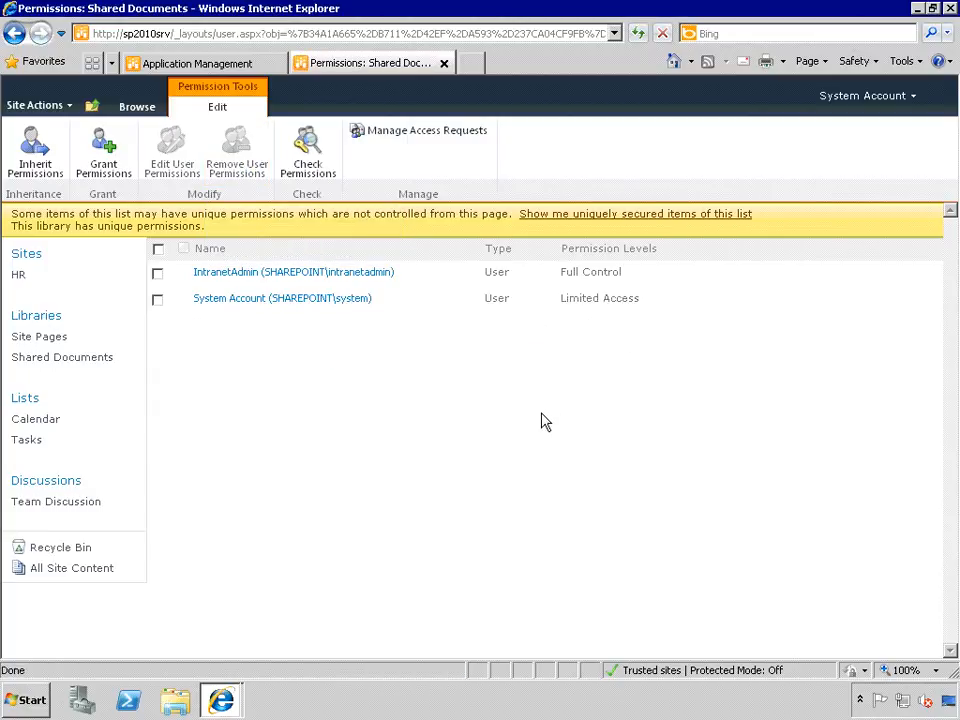
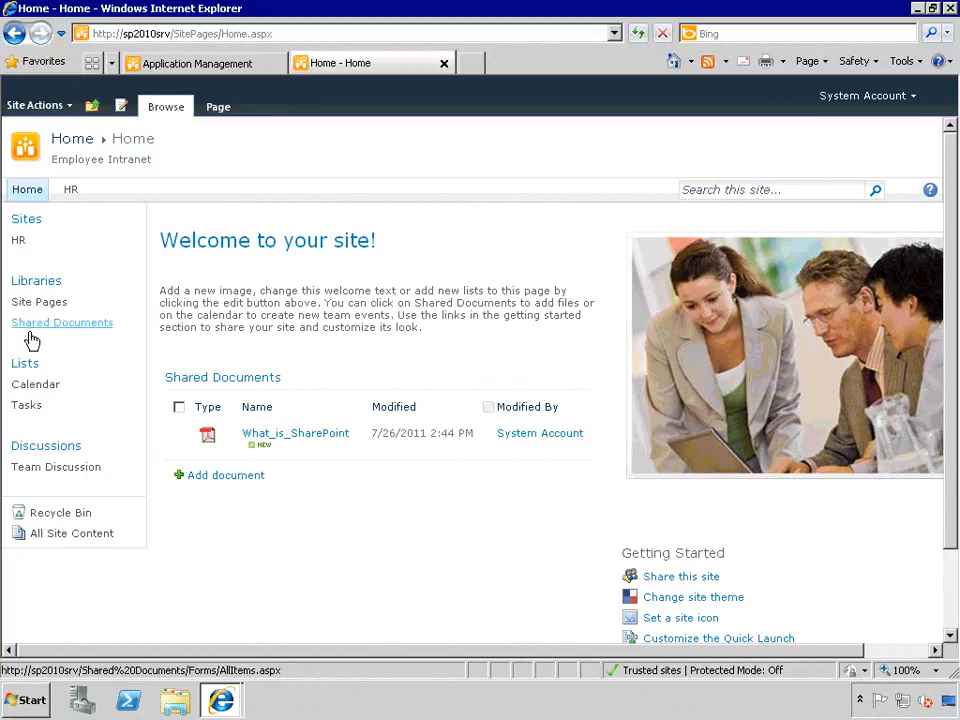
# - Open All Site Content and review its libraries, lists, Team Discussion board and HR subsite
pyautogui.click(62, 540)
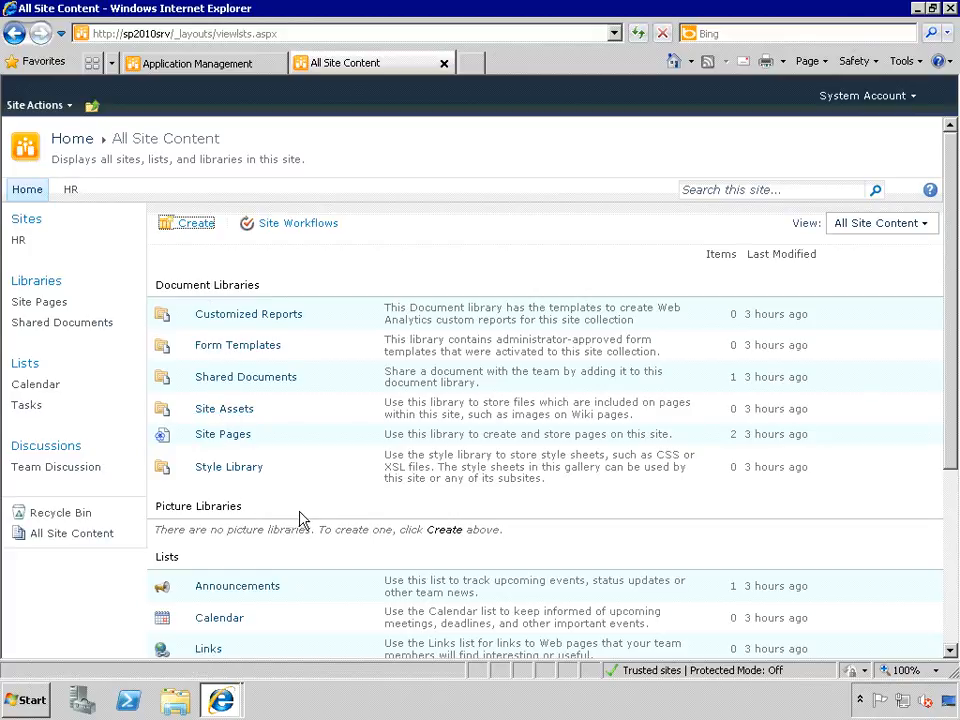
pyautogui.scroll(-3, 300, 520)
pyautogui.scroll(-2, 304, 520)
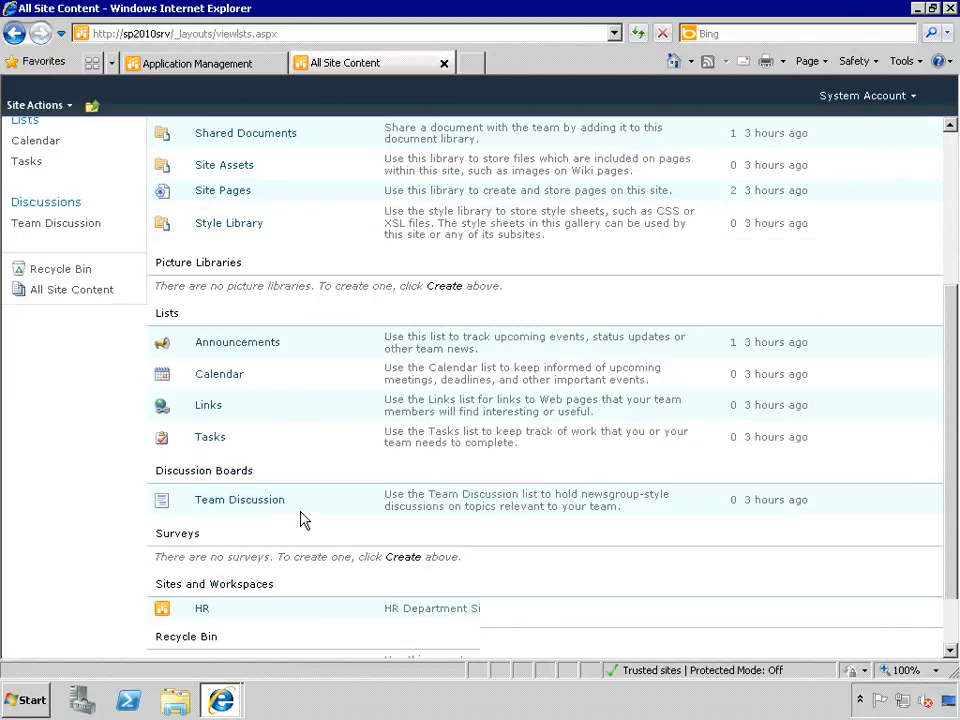
pyautogui.scroll(-1, 304, 520)
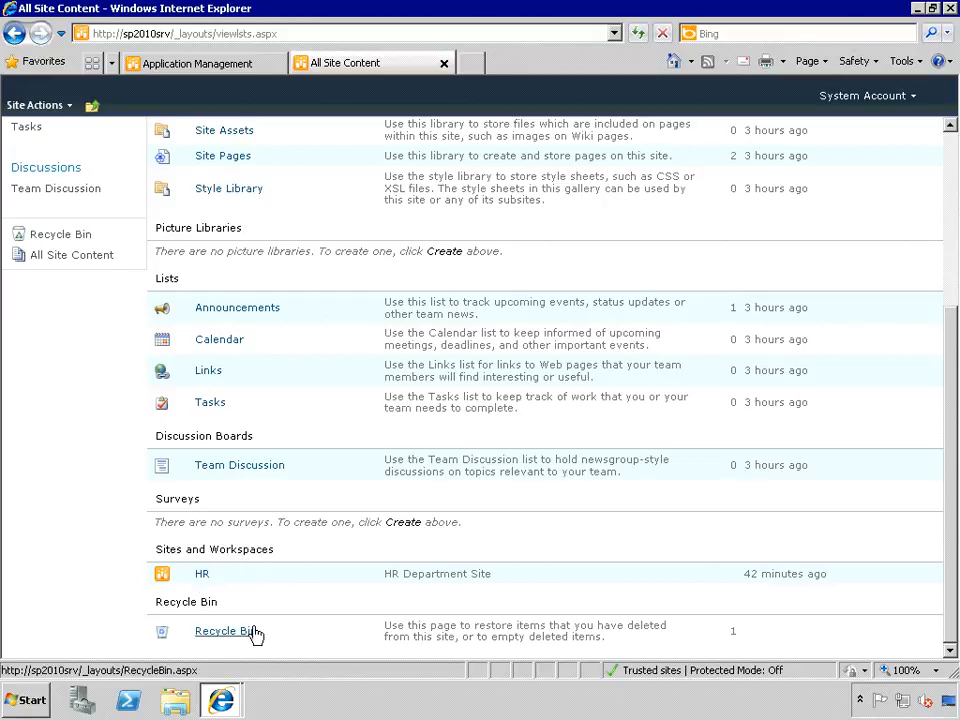
pyautogui.scroll(5, 253, 574)
pyautogui.scroll(1, 253, 572)
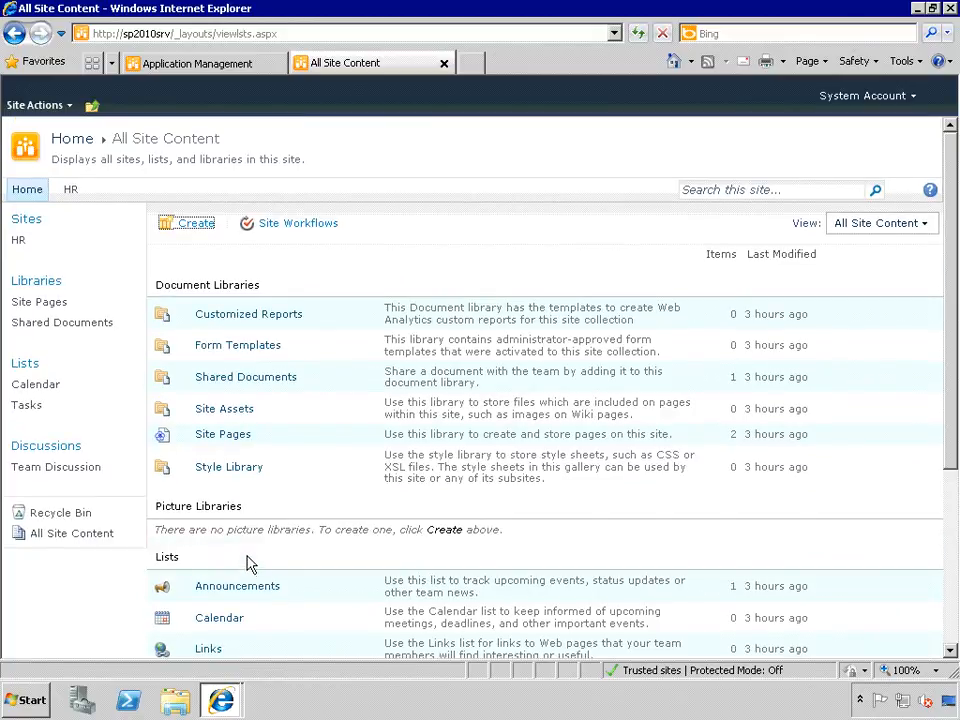
# - Upload wombat_logo.gif from C:\installs into the Site Assets library
pyautogui.click(223, 412)
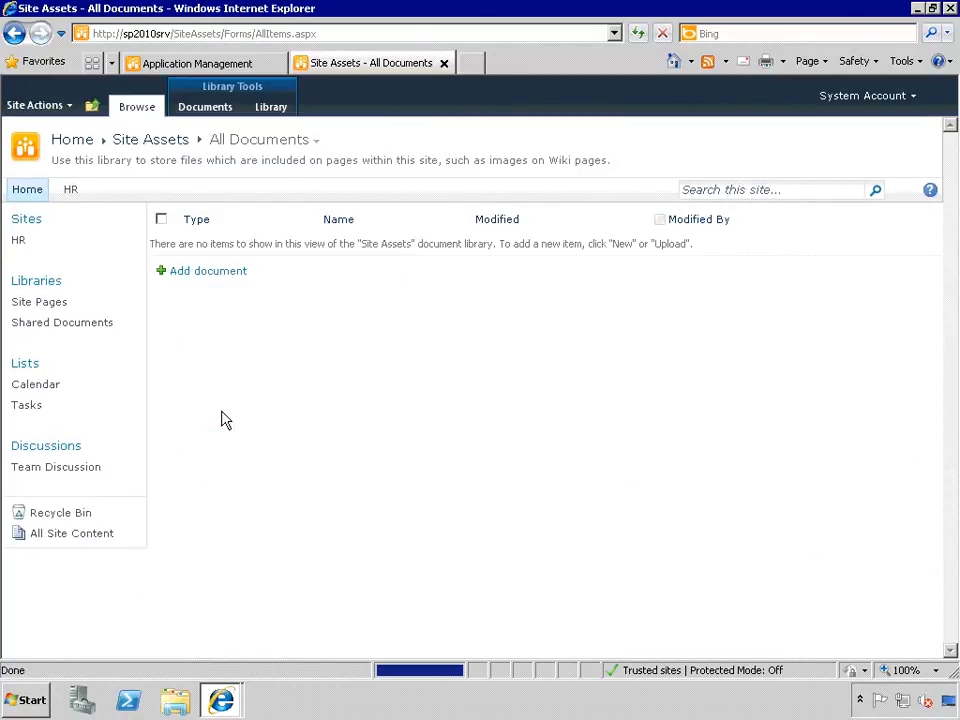
pyautogui.click(189, 280)
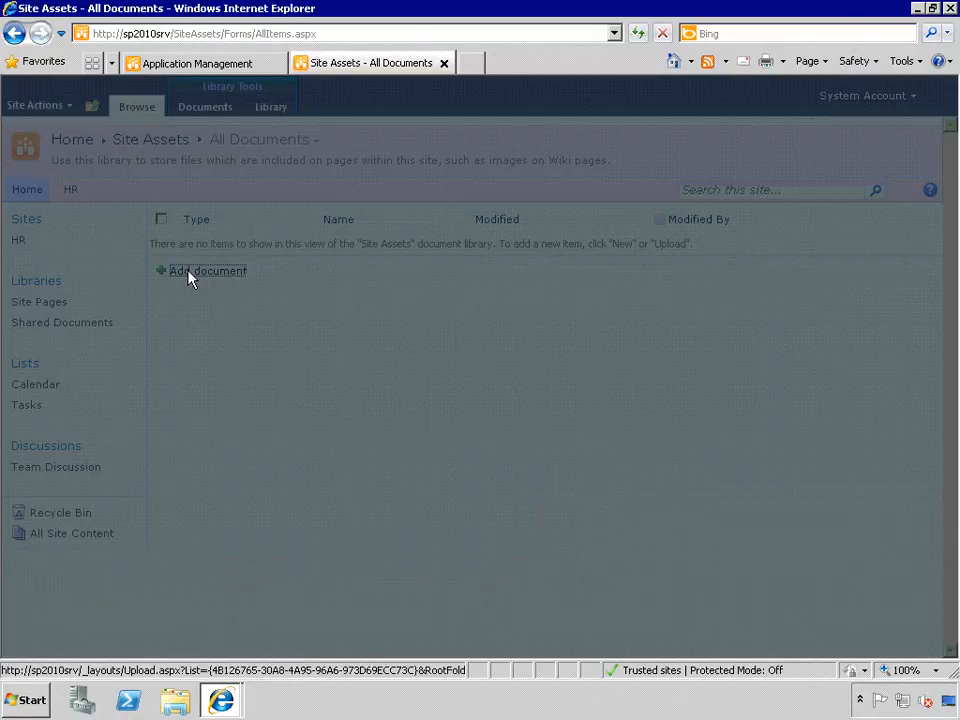
pyautogui.click(657, 339)
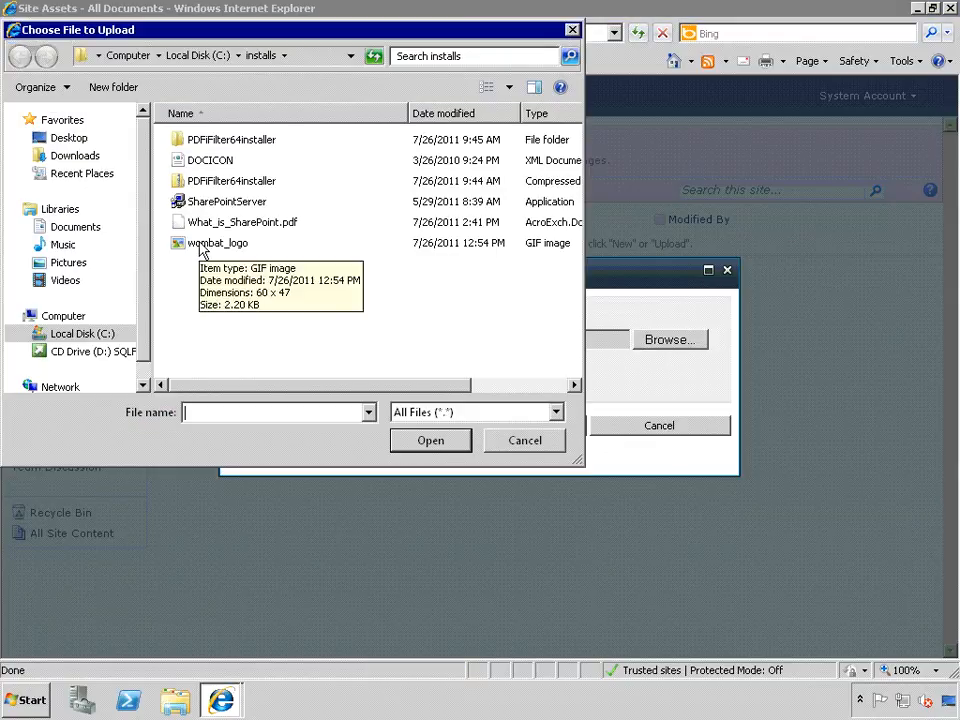
pyautogui.doubleClick(203, 247)
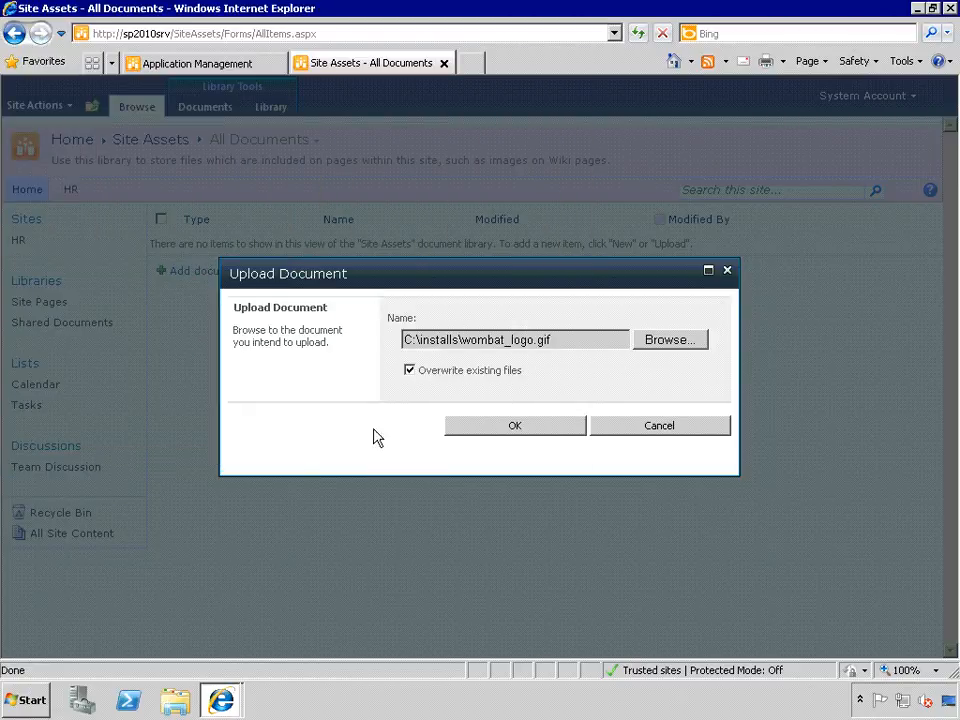
pyautogui.click(494, 432)
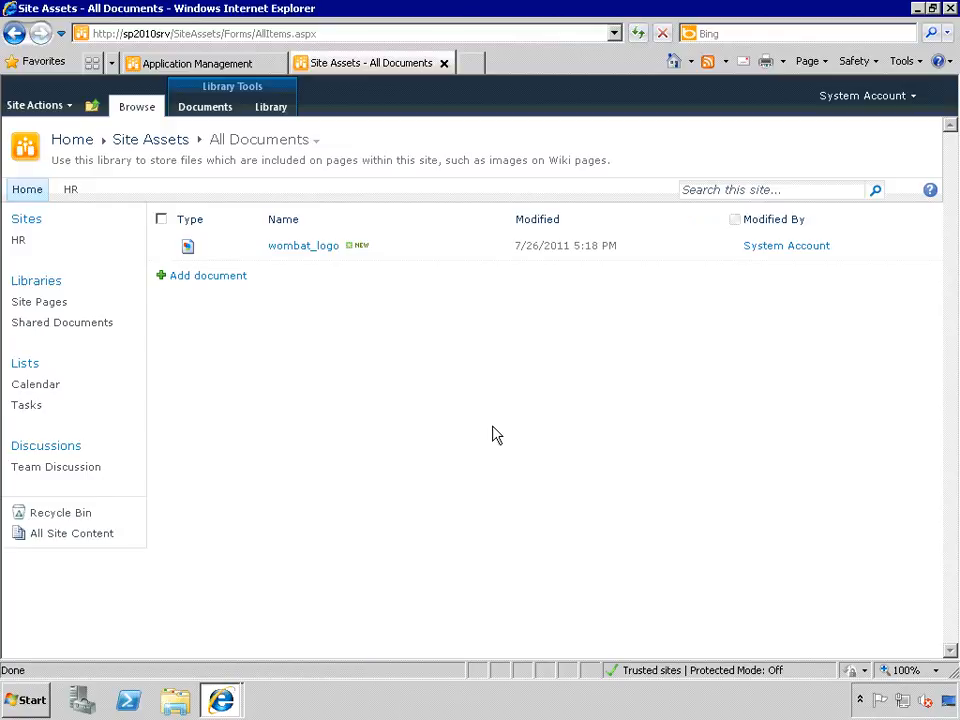
# - Open wombat_logo.gif, copy its web address, and return to Site Assets
pyautogui.click(288, 252)
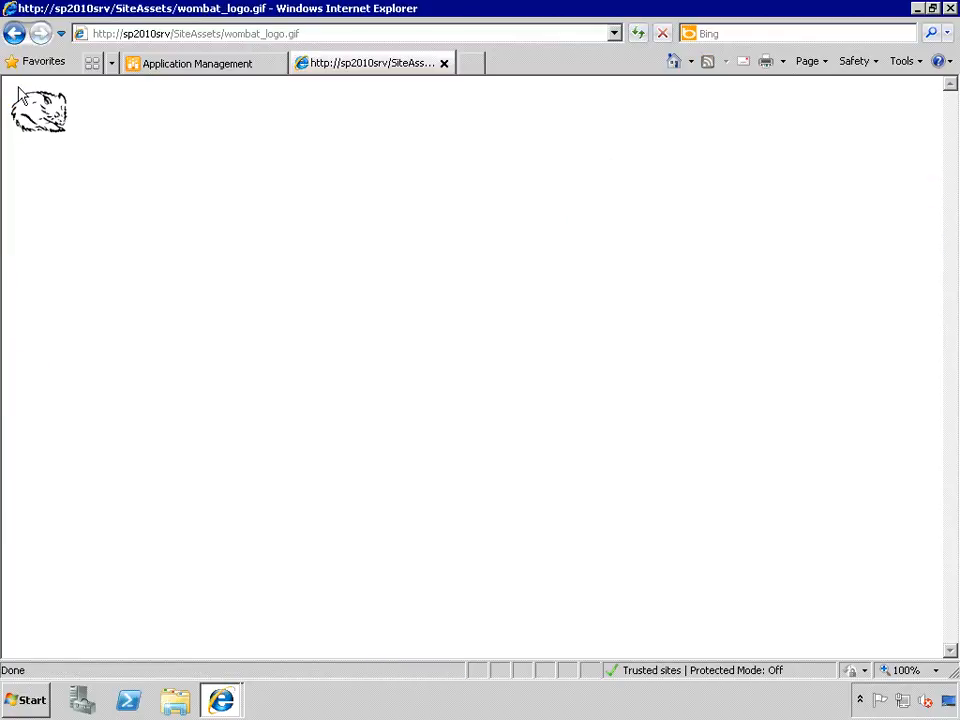
pyautogui.click(315, 36)
pyautogui.hotkey('ctrl', 'c')
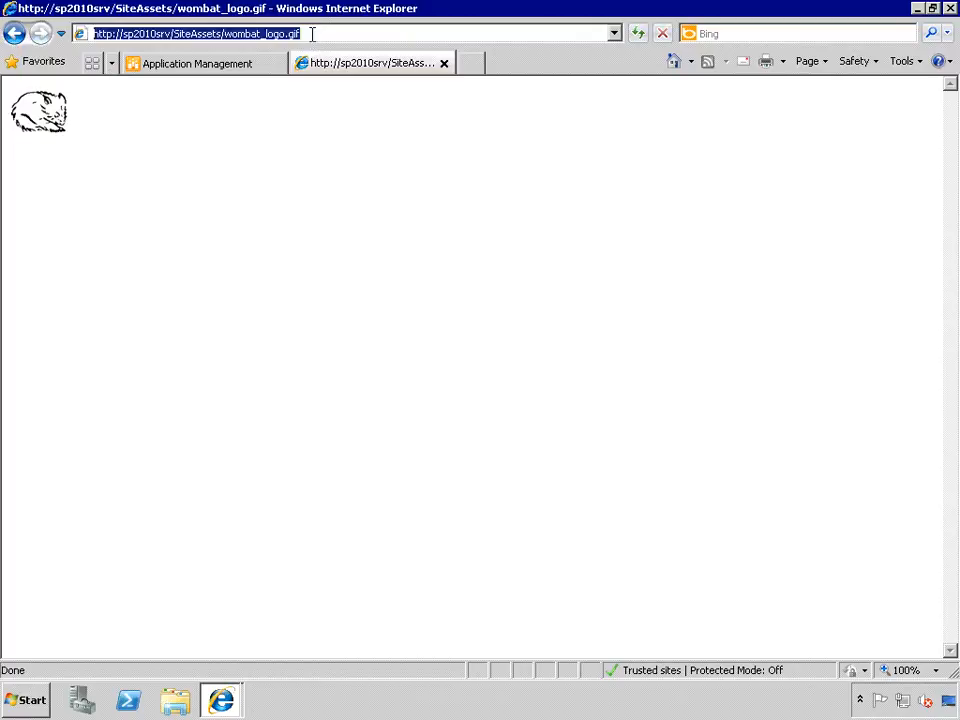
pyautogui.rightClick(280, 38)
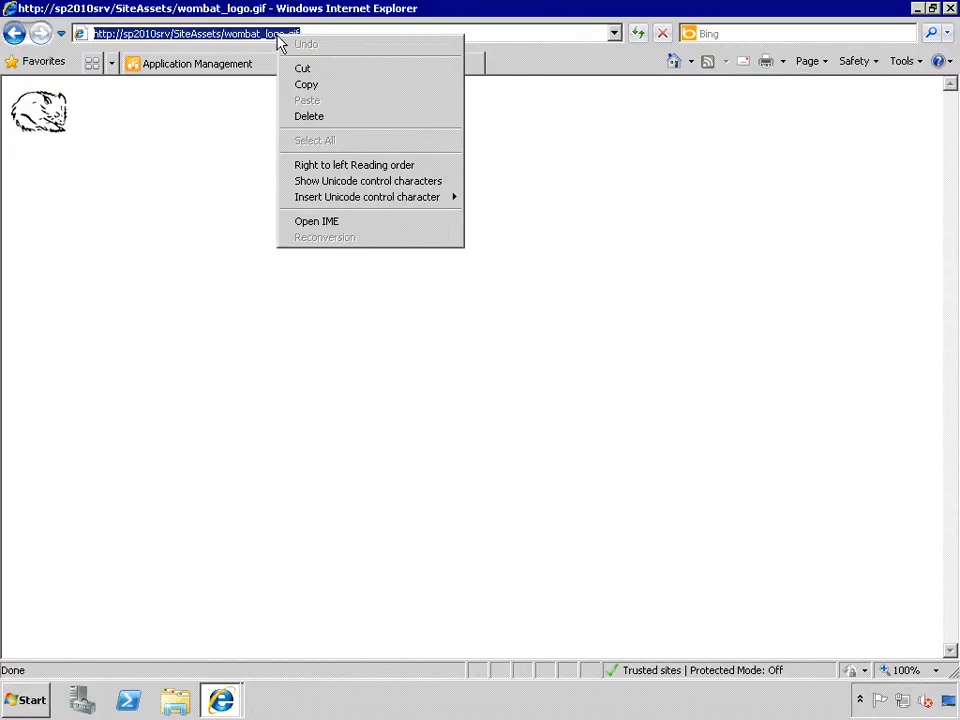
pyautogui.click(303, 86)
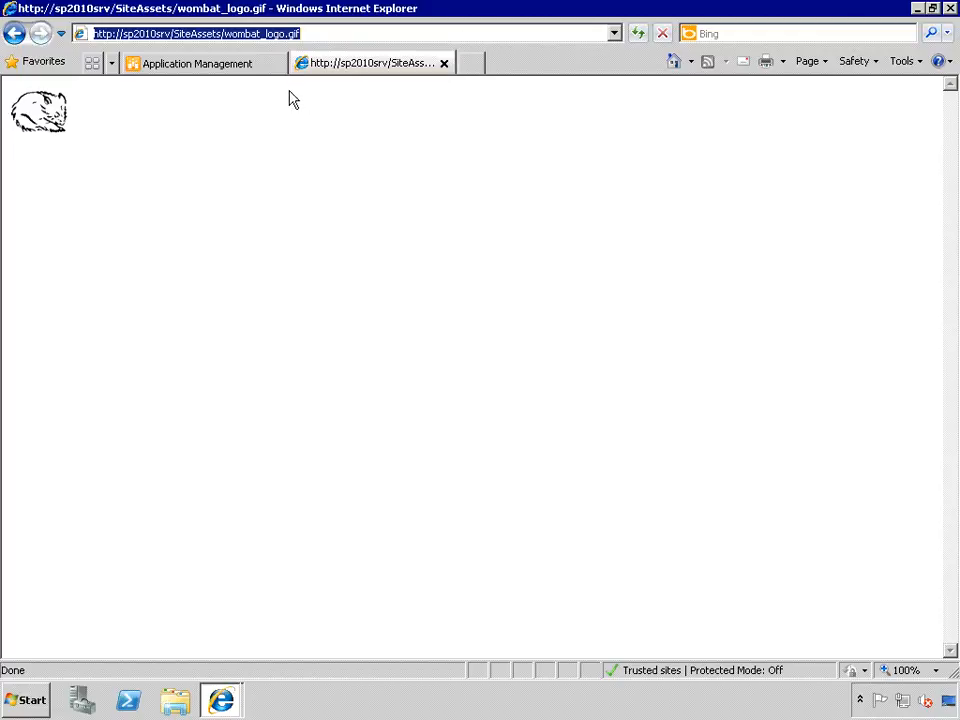
pyautogui.click(14, 34)
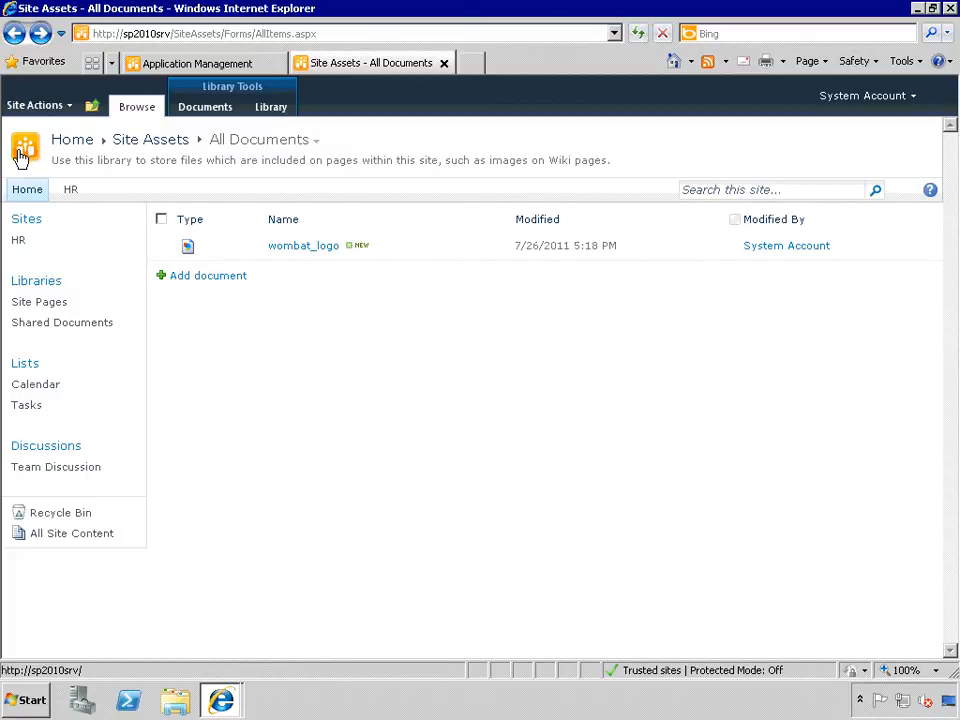
# - Go to Site Settings and open the Title, description, and icon page under Look and Feel
pyautogui.click(34, 106)
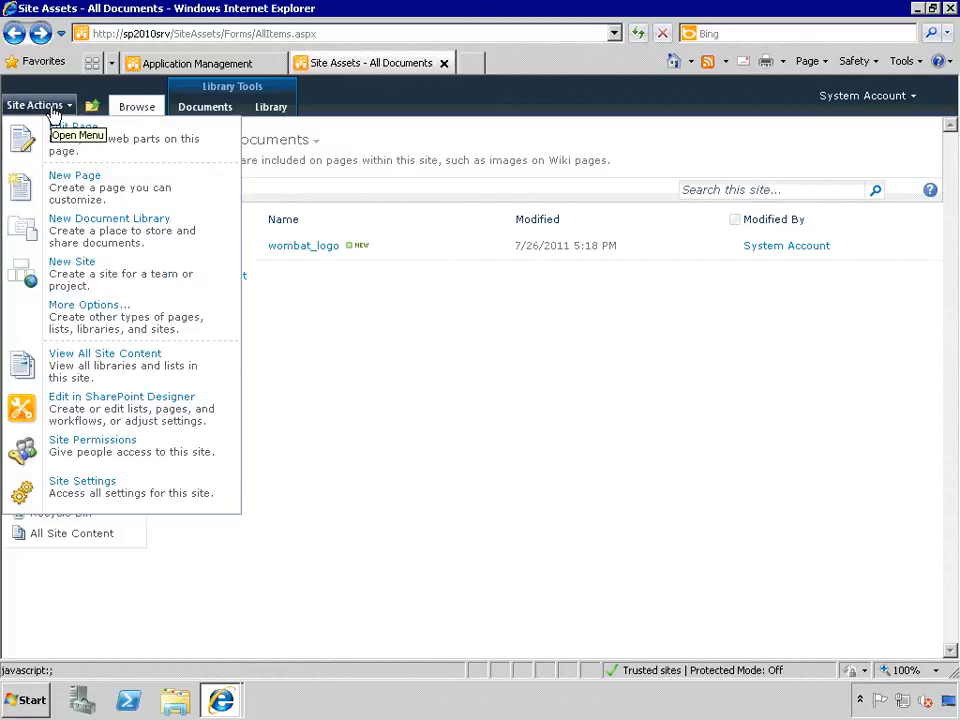
pyautogui.click(75, 488)
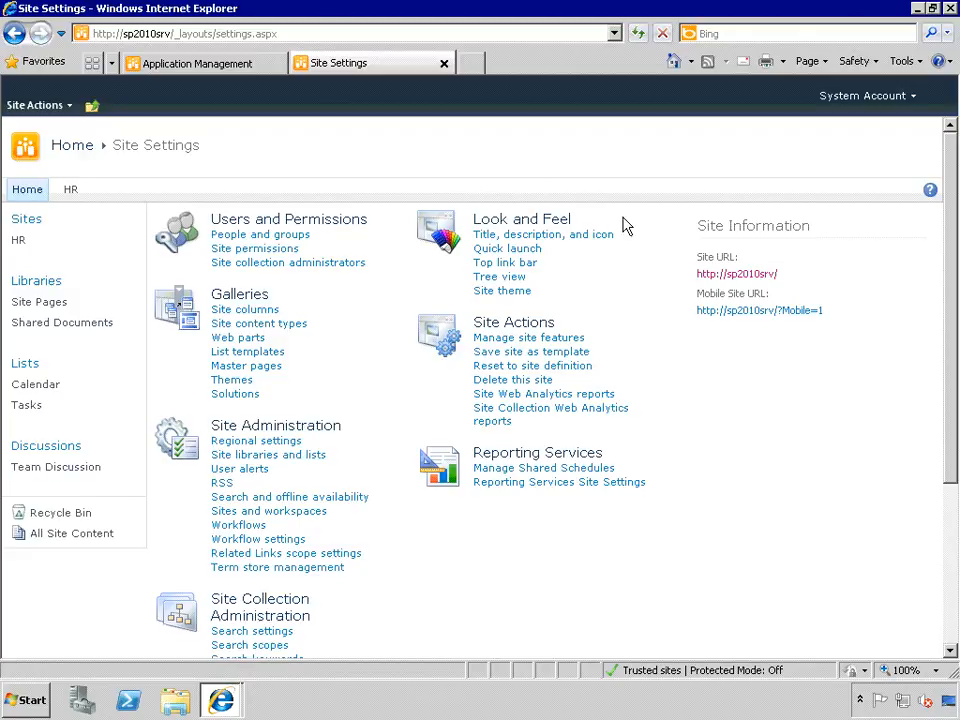
pyautogui.click(512, 238)
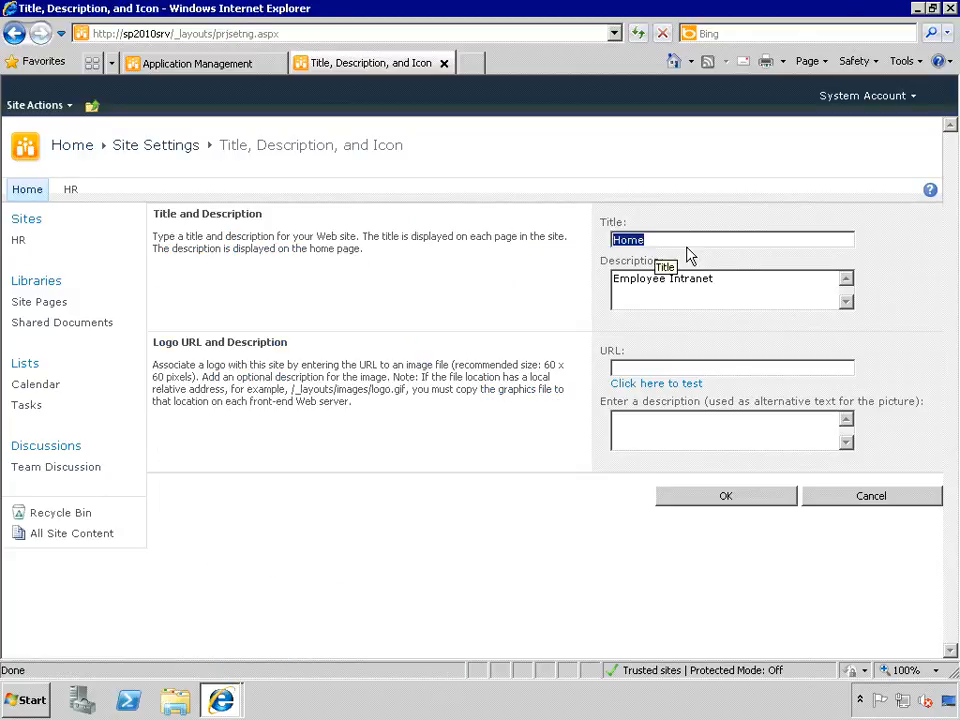
# - Title the site 'Intranet', paste and test the wombat logo URL, then save
pyautogui.write('Intranet')
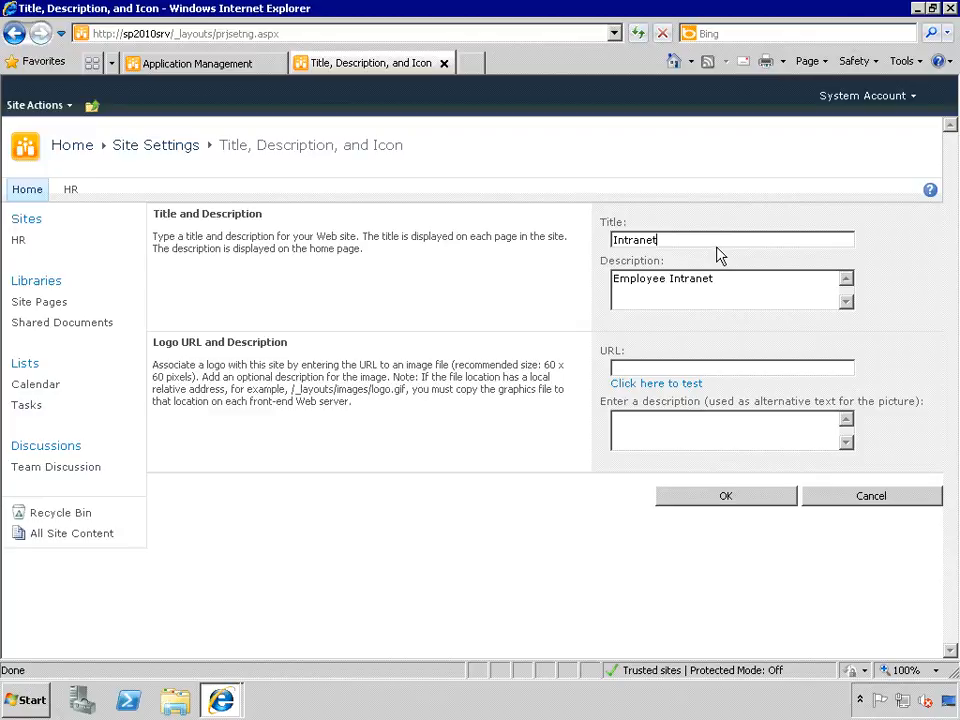
pyautogui.click(656, 366)
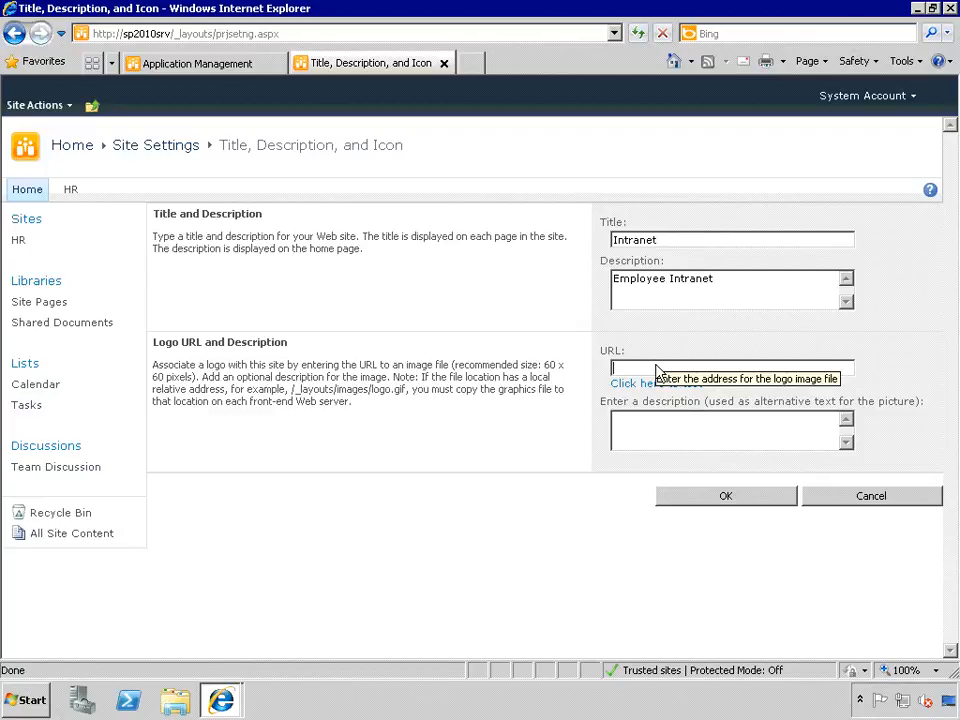
pyautogui.rightClick(657, 368)
pyautogui.click(687, 432)
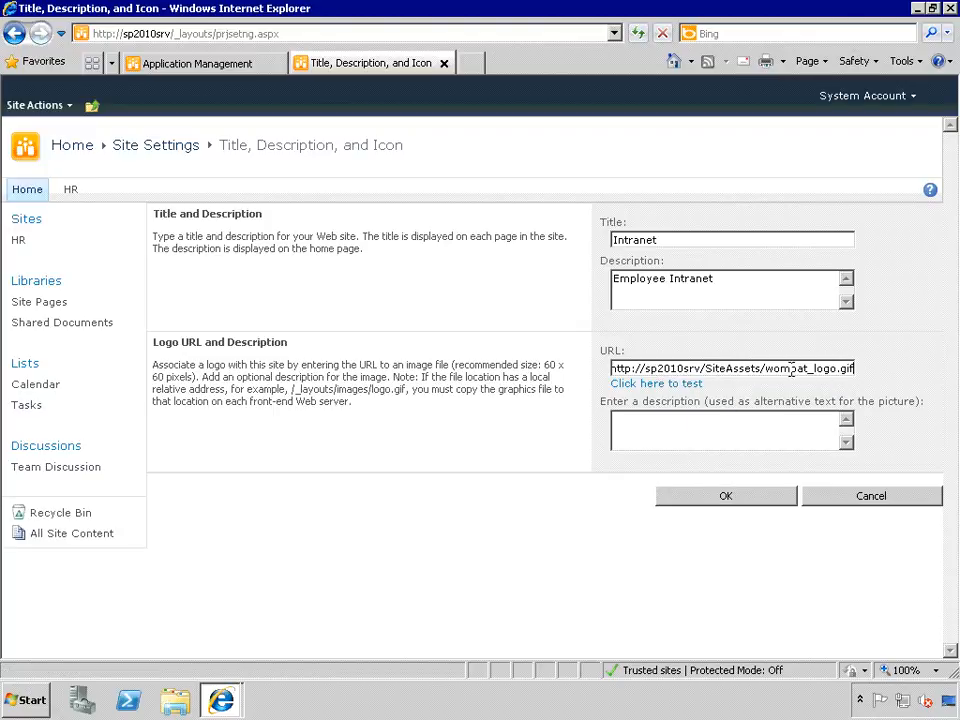
pyautogui.click(657, 388)
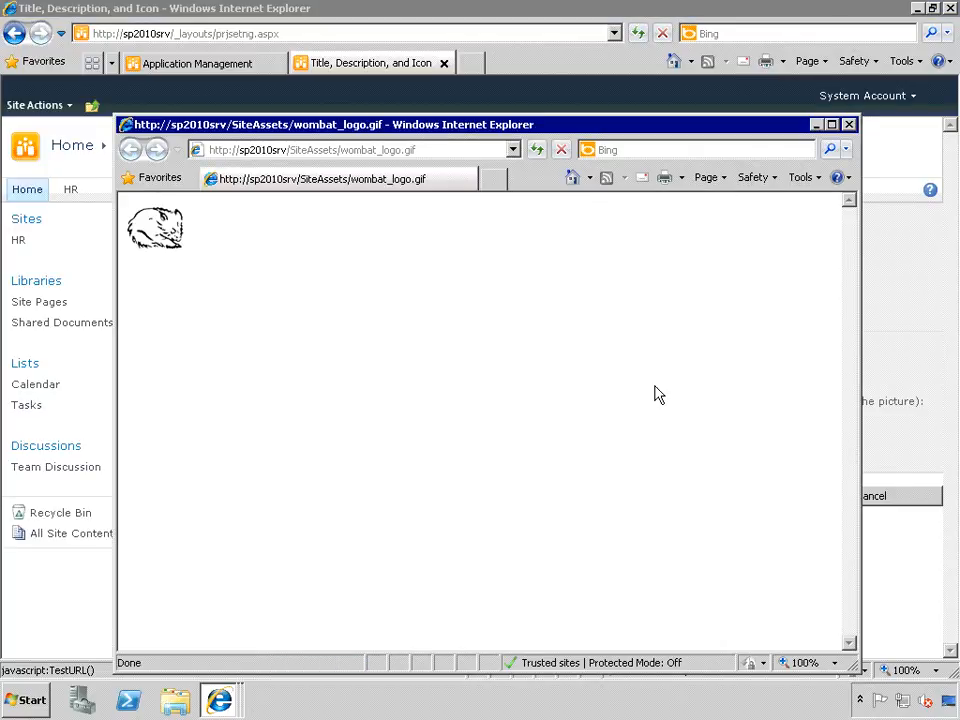
pyautogui.click(849, 124)
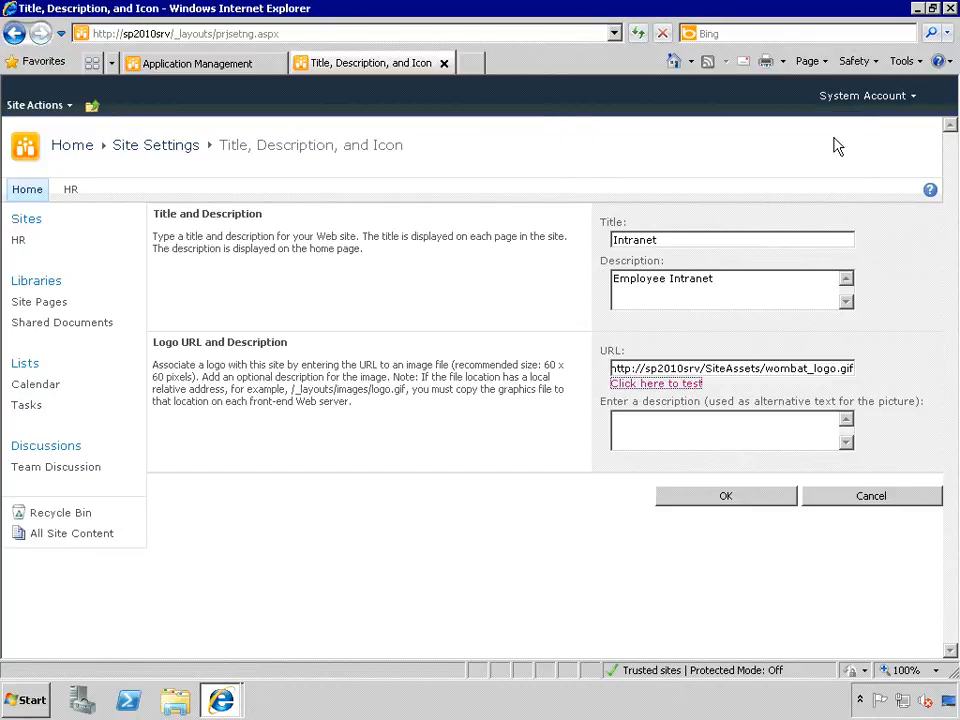
pyautogui.click(635, 428)
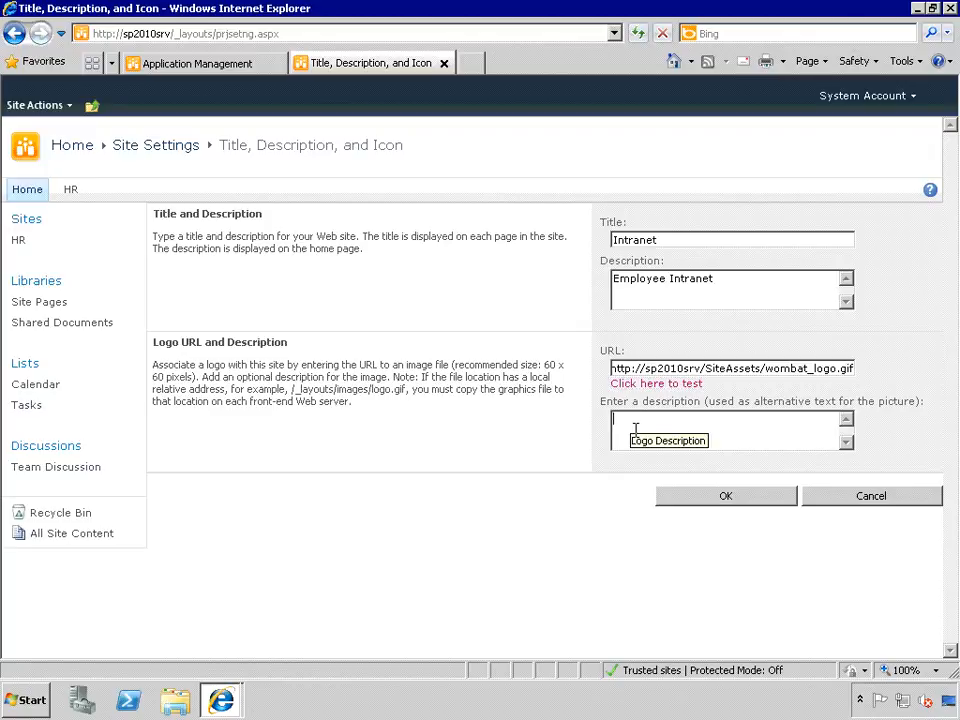
pyautogui.click(722, 498)
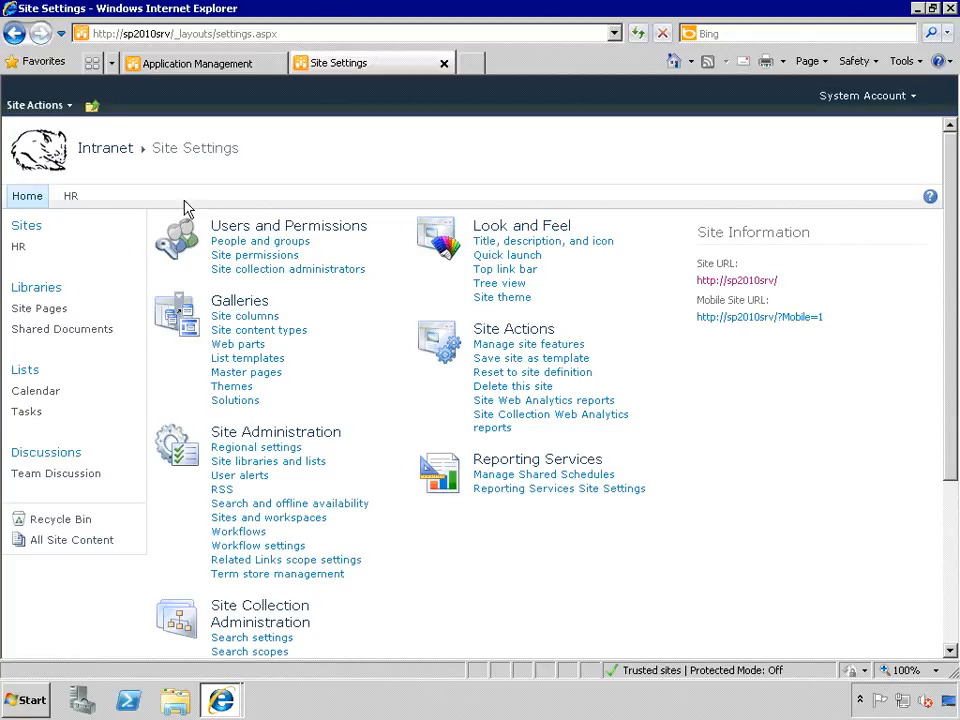
# - On the Site Theme page, try Berry and Bittersweet, then select Classic
pyautogui.click(497, 302)
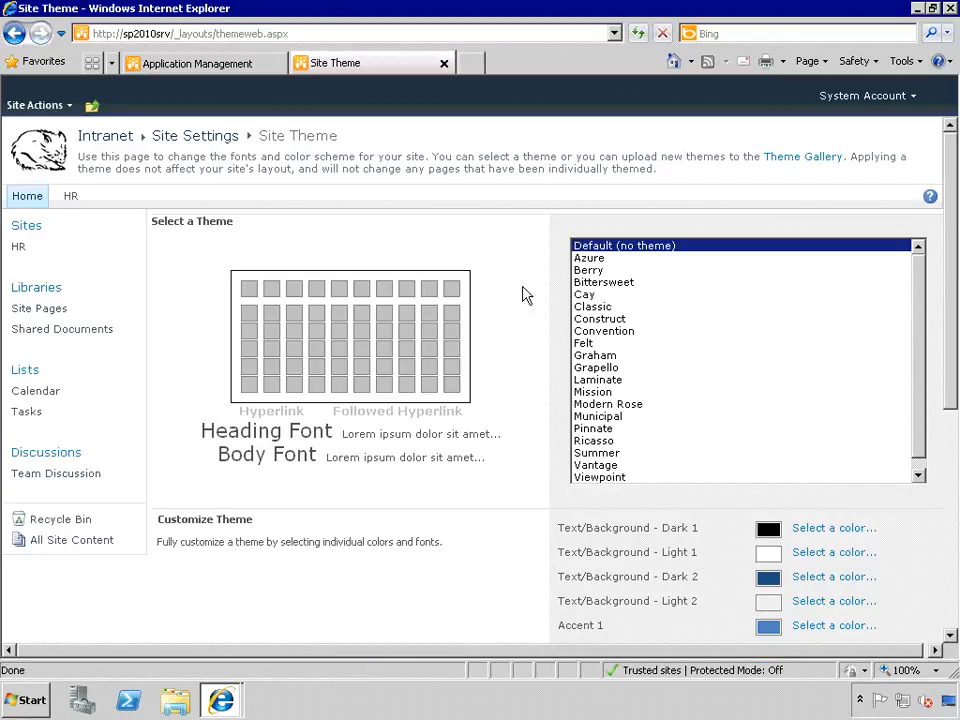
pyautogui.click(588, 271)
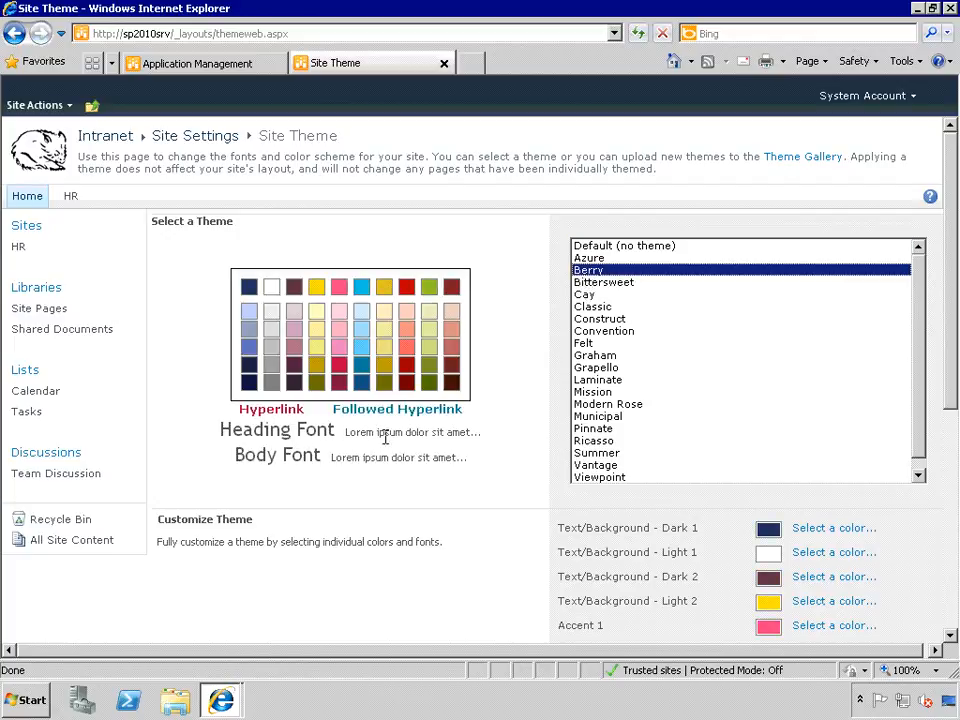
pyautogui.scroll(-1, 385, 443)
pyautogui.click(622, 204)
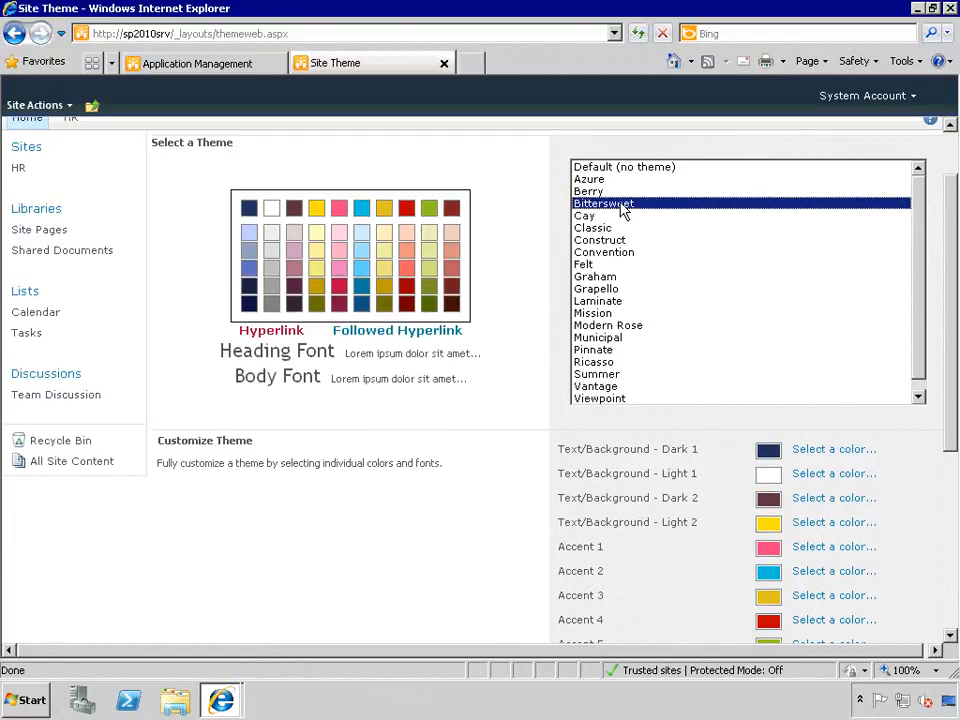
pyautogui.scroll(-1, 620, 215)
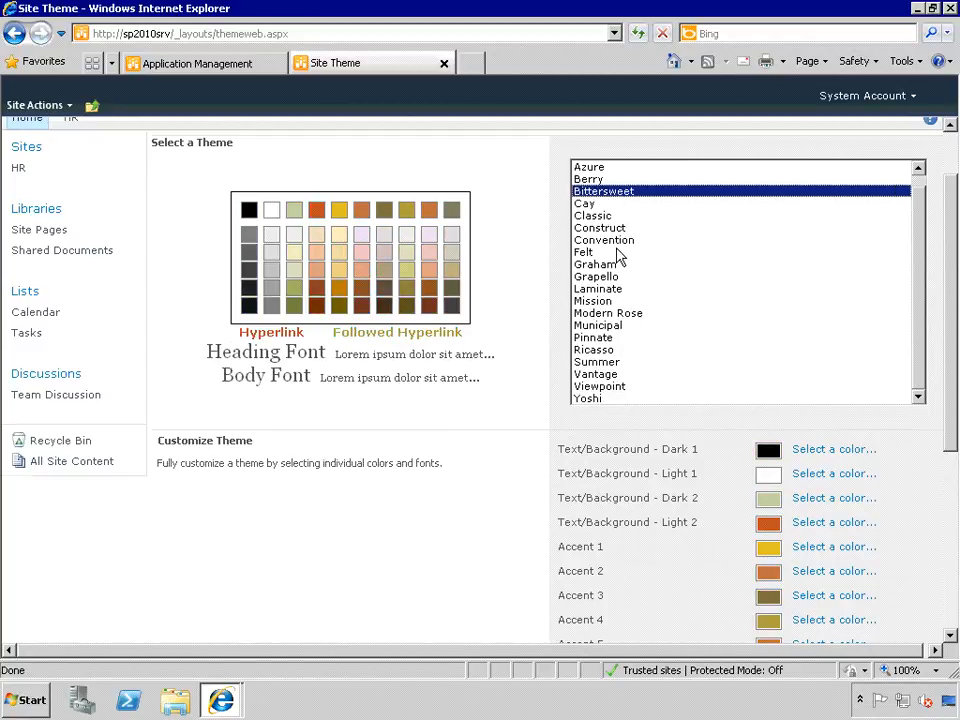
pyautogui.click(603, 218)
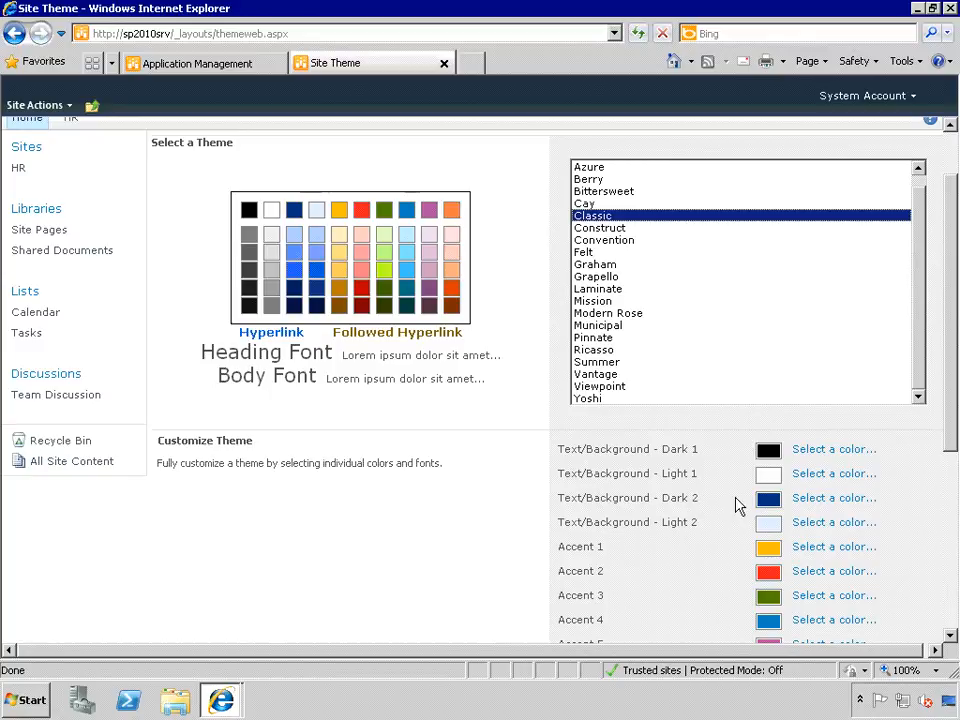
pyautogui.scroll(-2, 953, 490)
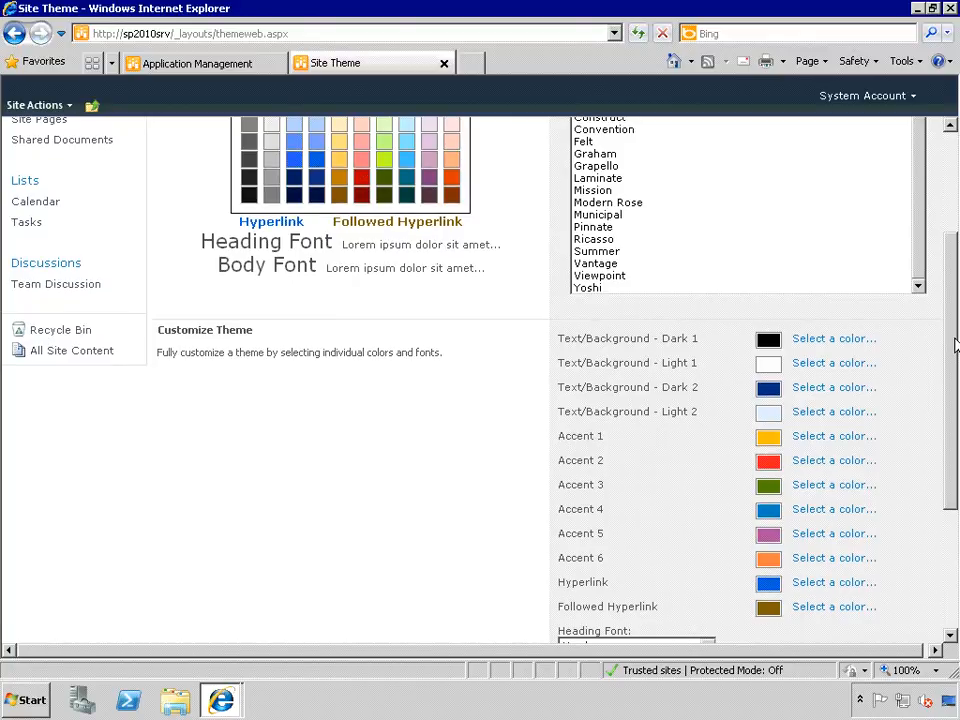
pyautogui.scroll(-4, 953, 337)
# - Preview the Classic theme and always allow pop-ups from the sp2010srv site
pyautogui.click(591, 533)
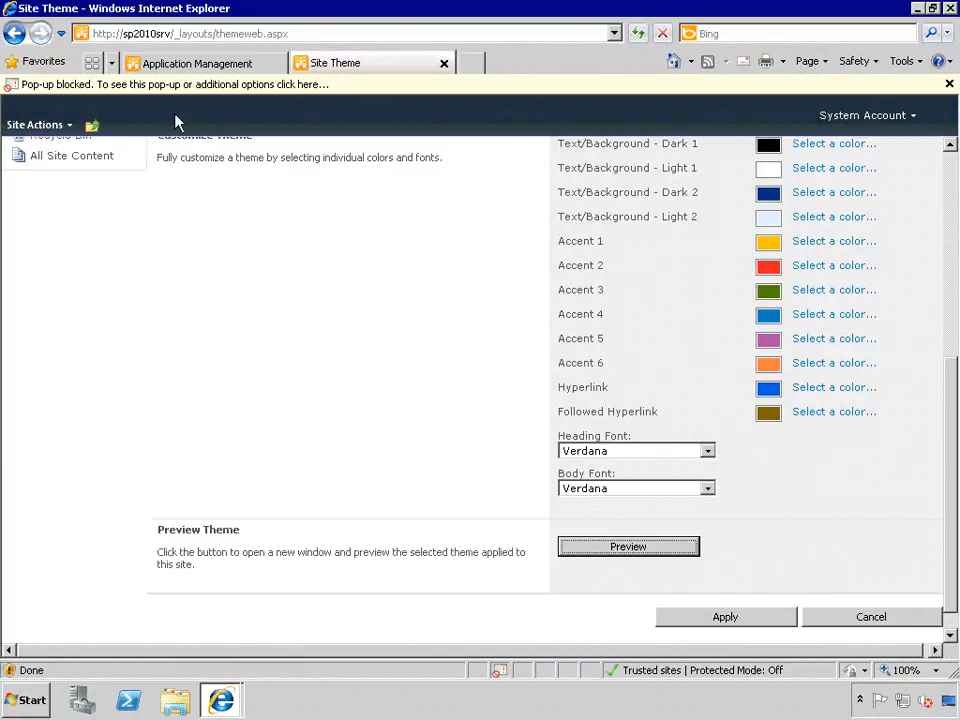
pyautogui.click(128, 87)
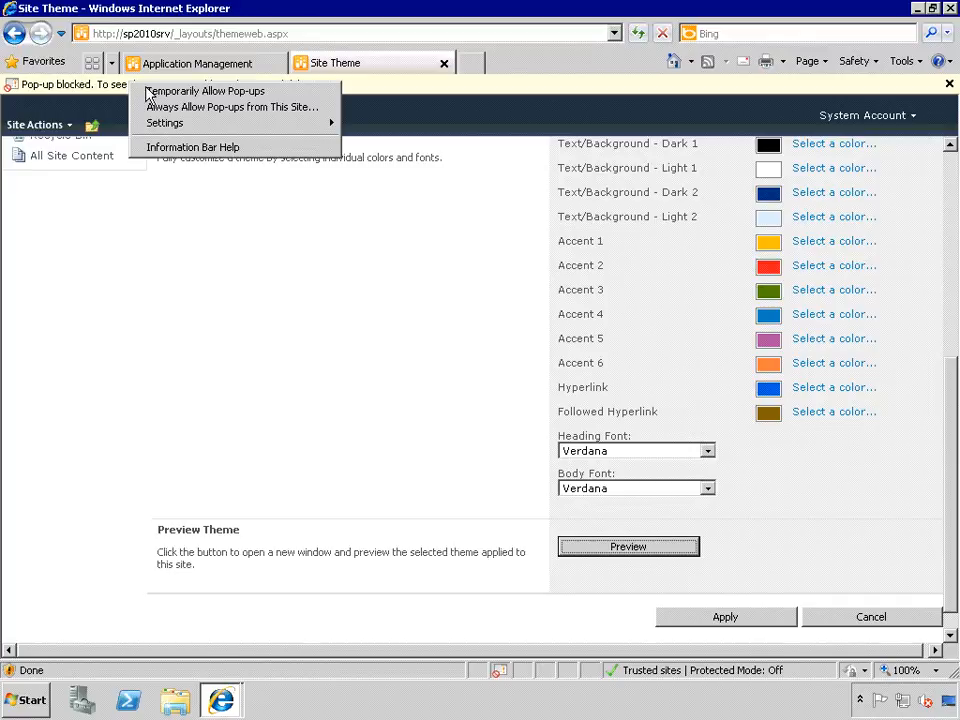
pyautogui.click(172, 107)
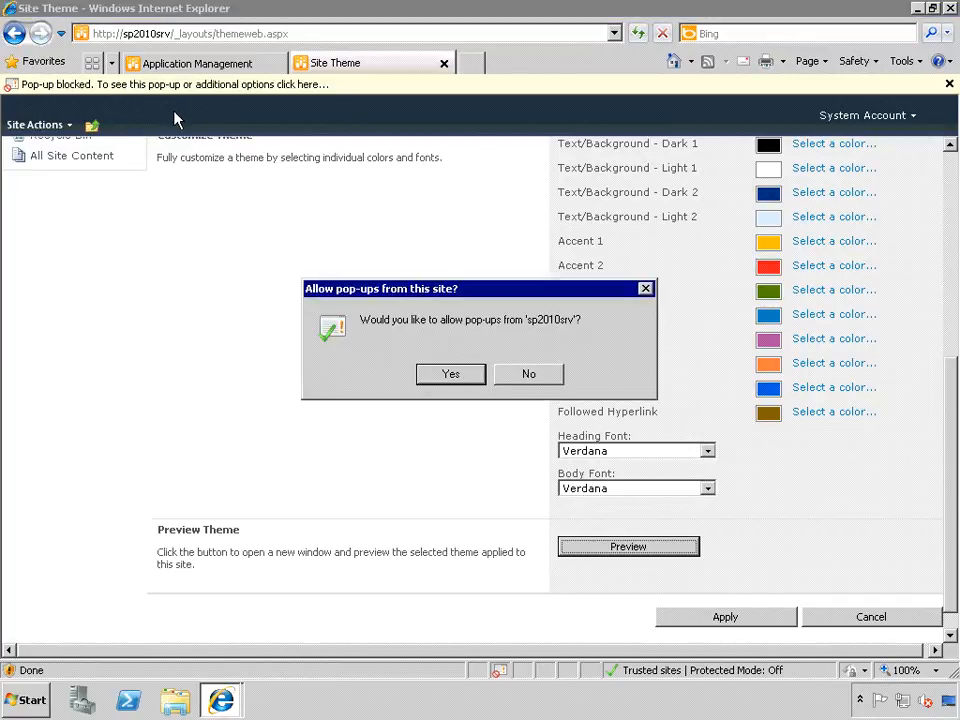
pyautogui.click(474, 379)
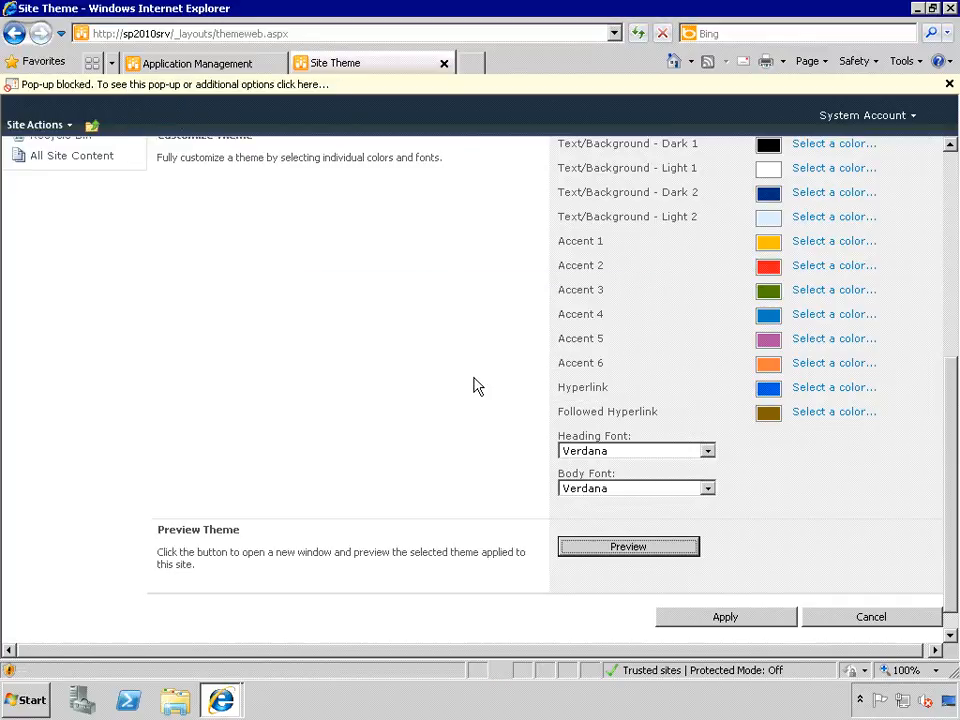
pyautogui.scroll(-2, 474, 386)
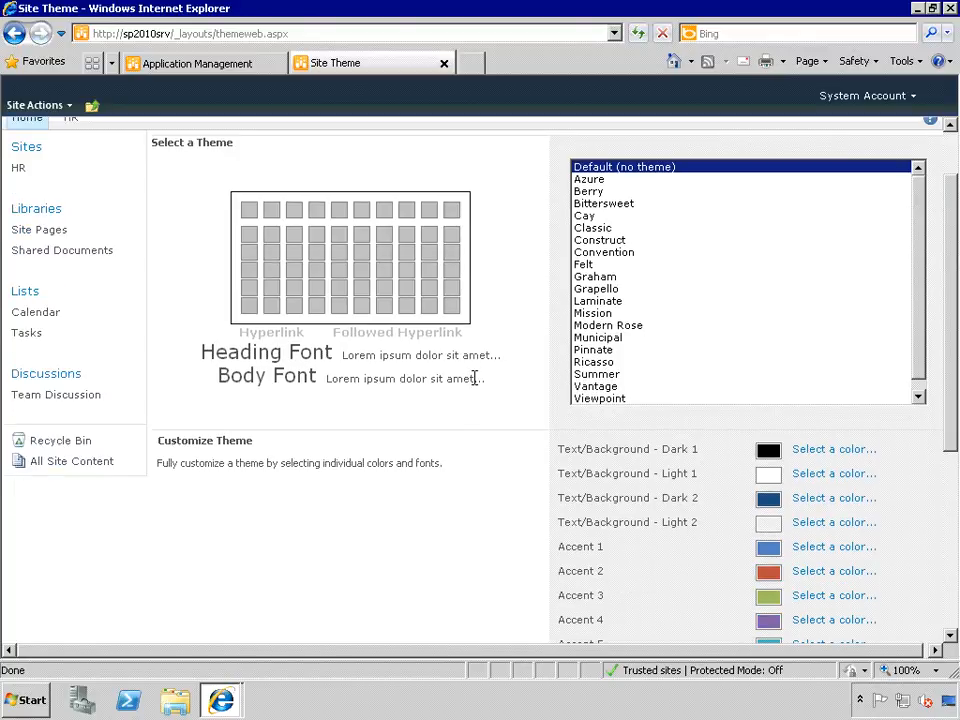
pyautogui.scroll(1, 476, 386)
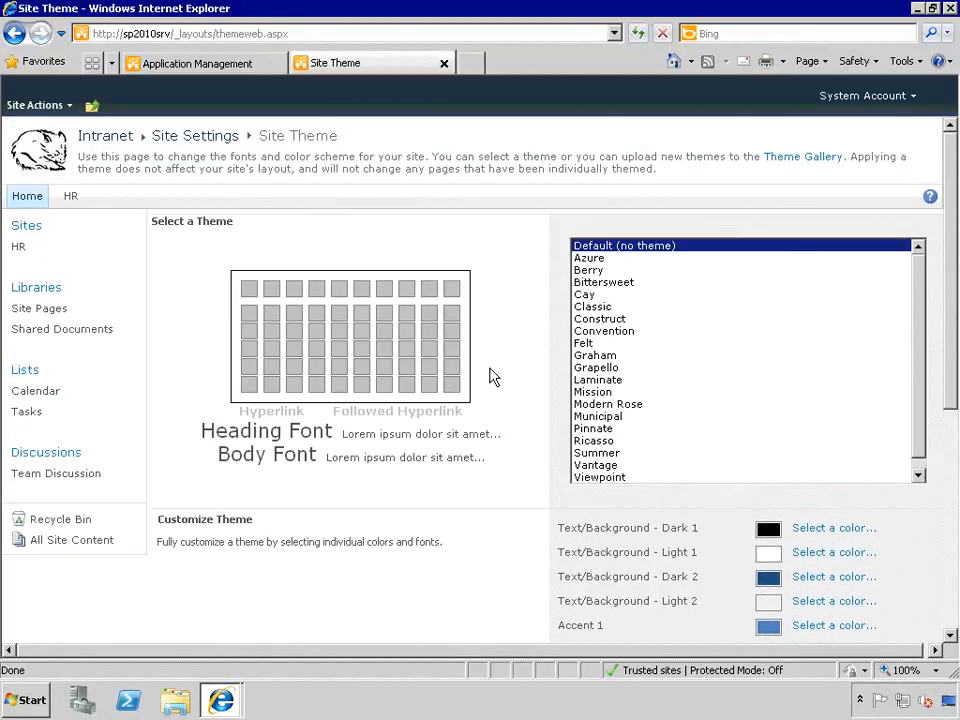
# - Try Convention and Laminate, then preview the Mission theme on the site
pyautogui.click(604, 331)
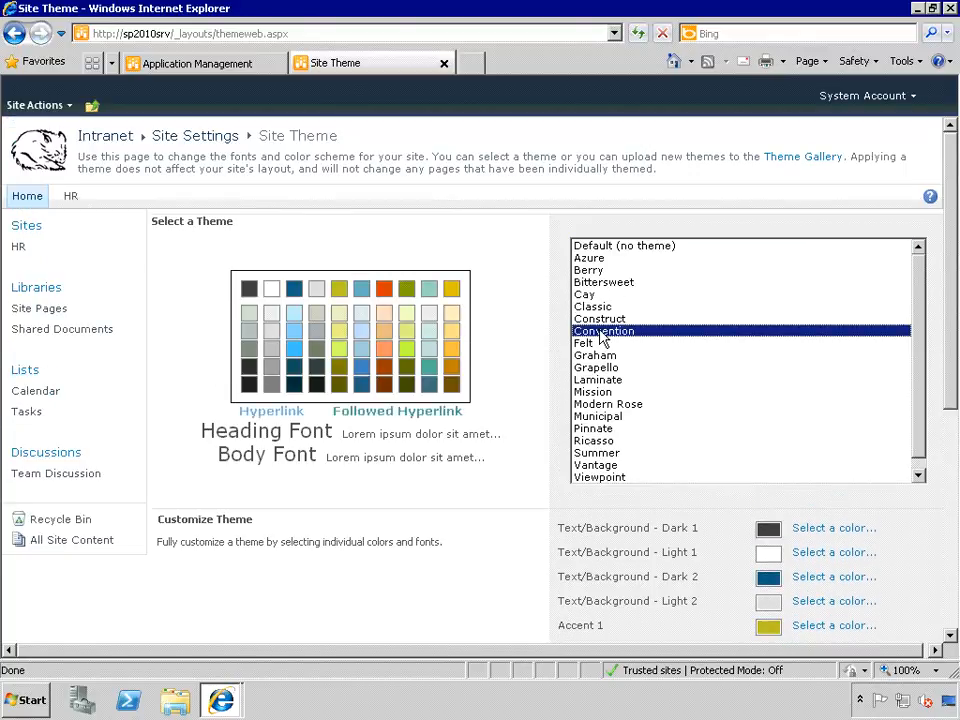
pyautogui.click(600, 381)
pyautogui.click(596, 393)
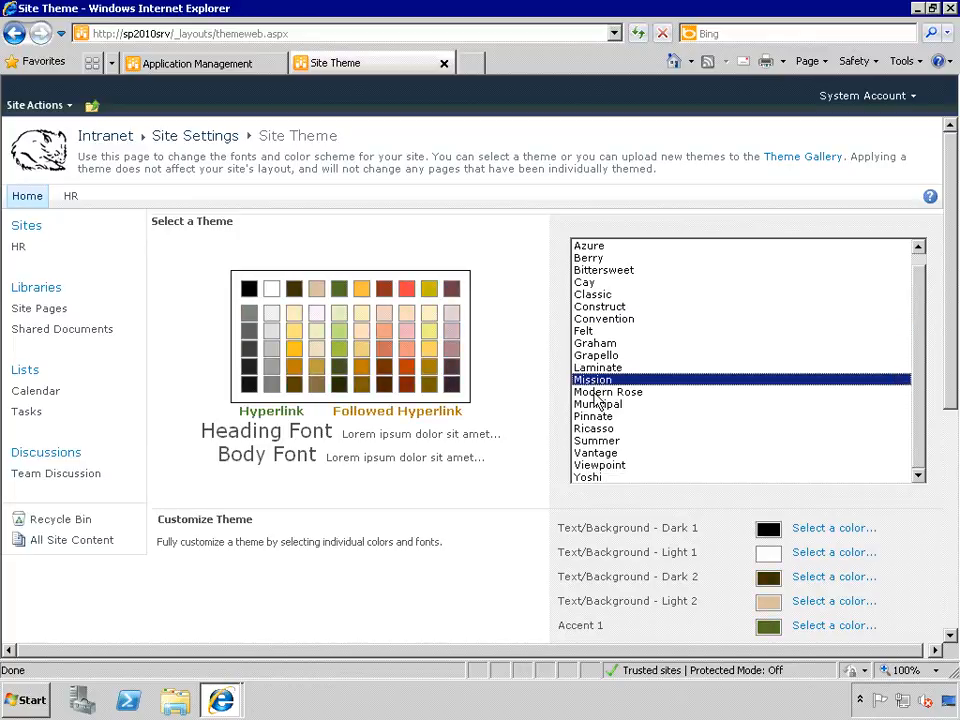
pyautogui.scroll(-8, 562, 430)
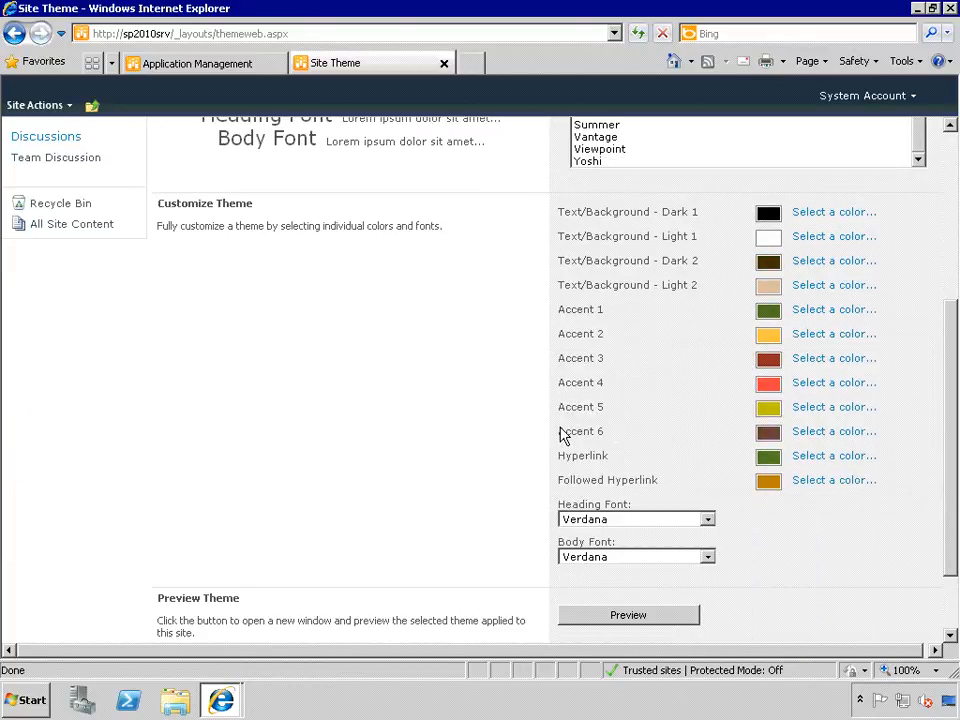
pyautogui.click(627, 519)
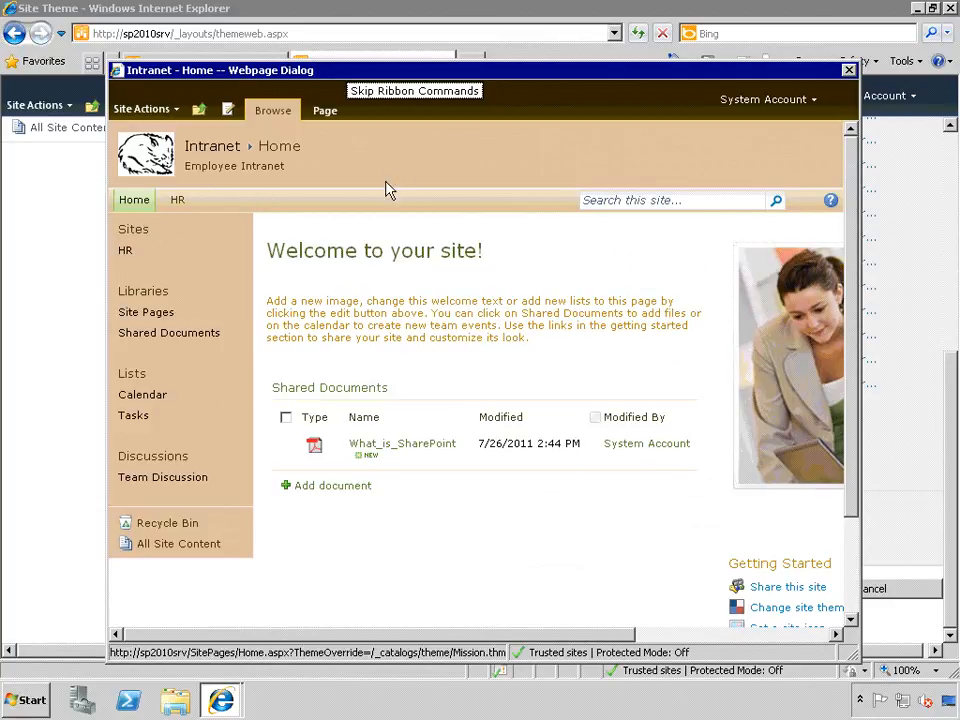
pyautogui.click(848, 72)
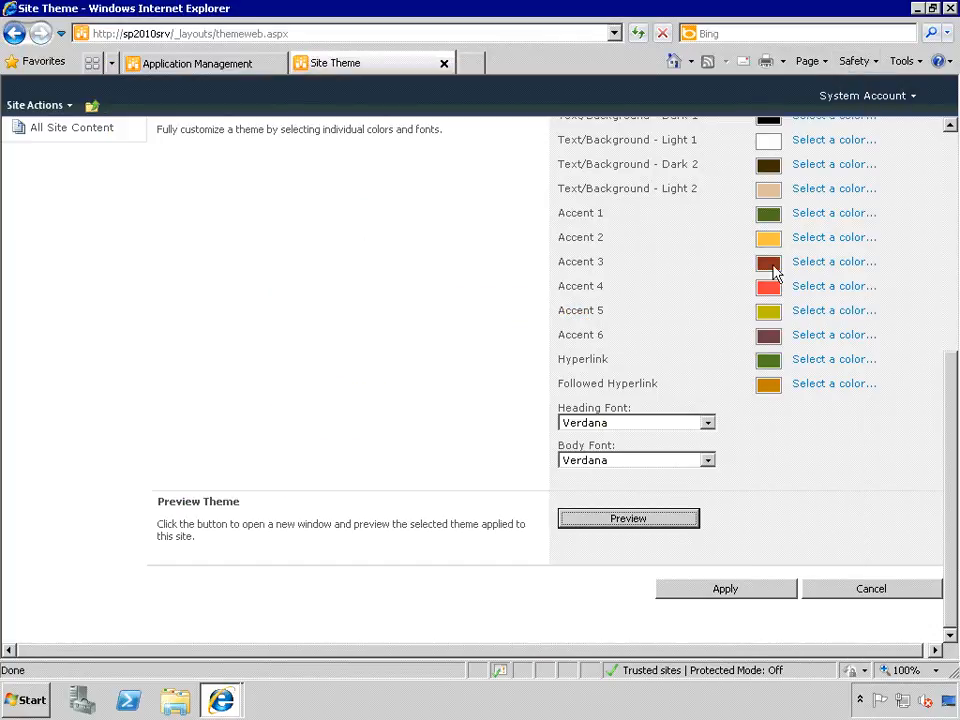
# - Try Municipal, Pinnate and Ricasso, then preview the Summer theme on the site
pyautogui.scroll(3, 469, 317)
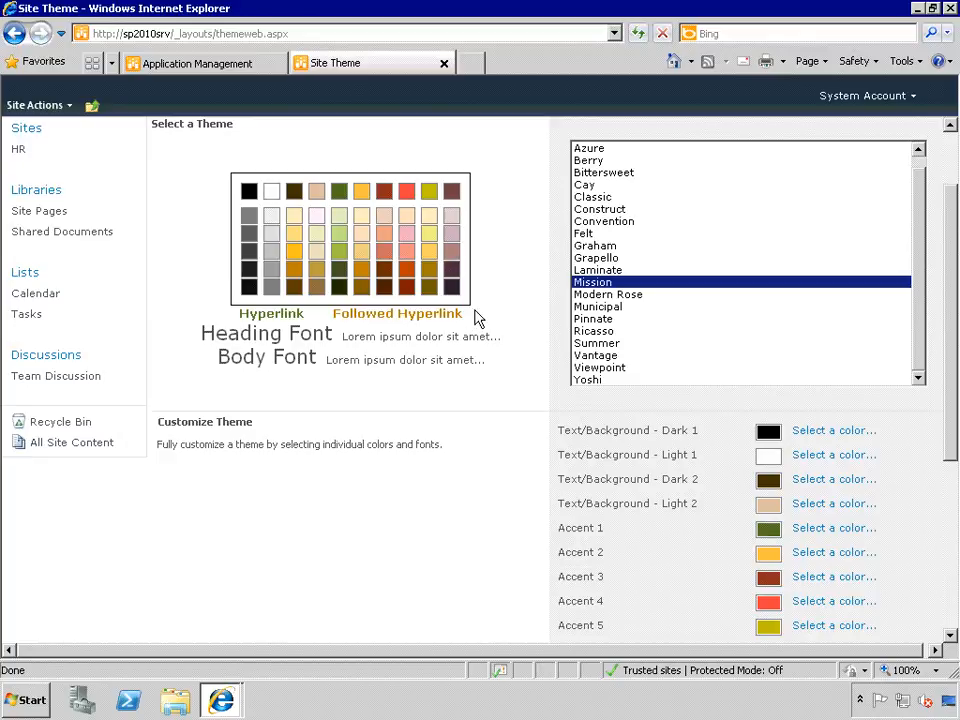
pyautogui.click(610, 307)
pyautogui.click(610, 284)
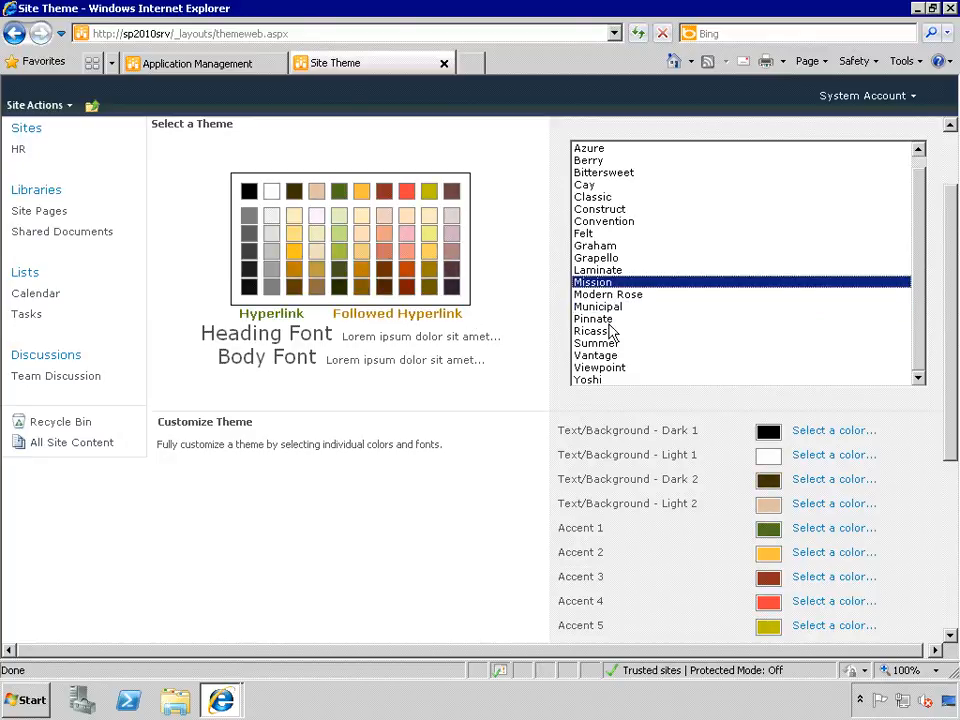
pyautogui.click(610, 320)
pyautogui.click(610, 332)
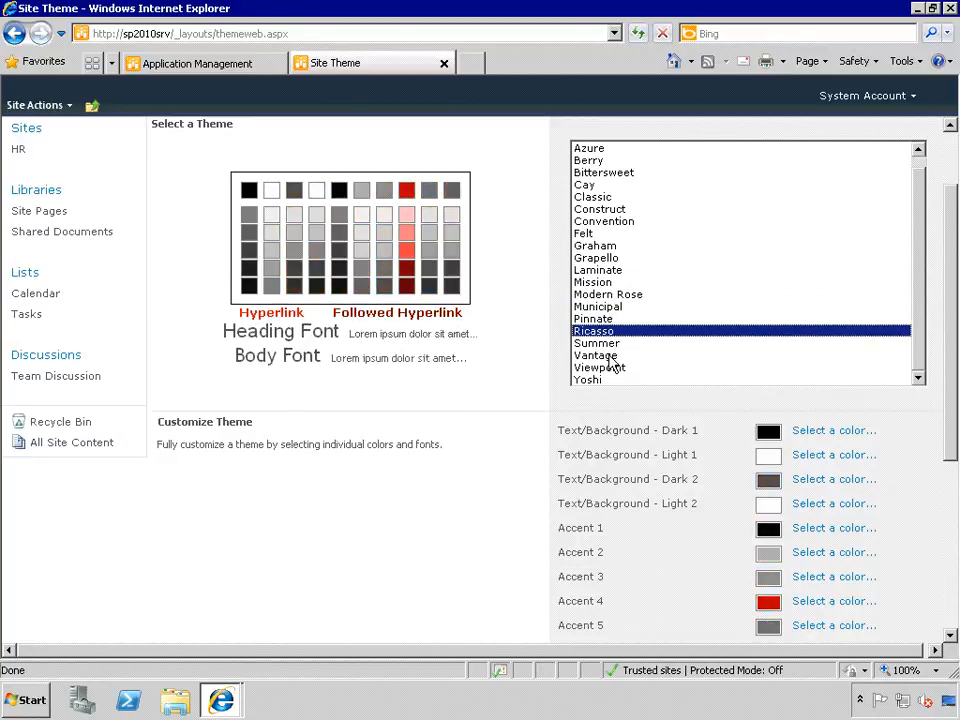
pyautogui.click(605, 343)
pyautogui.scroll(-2, 537, 443)
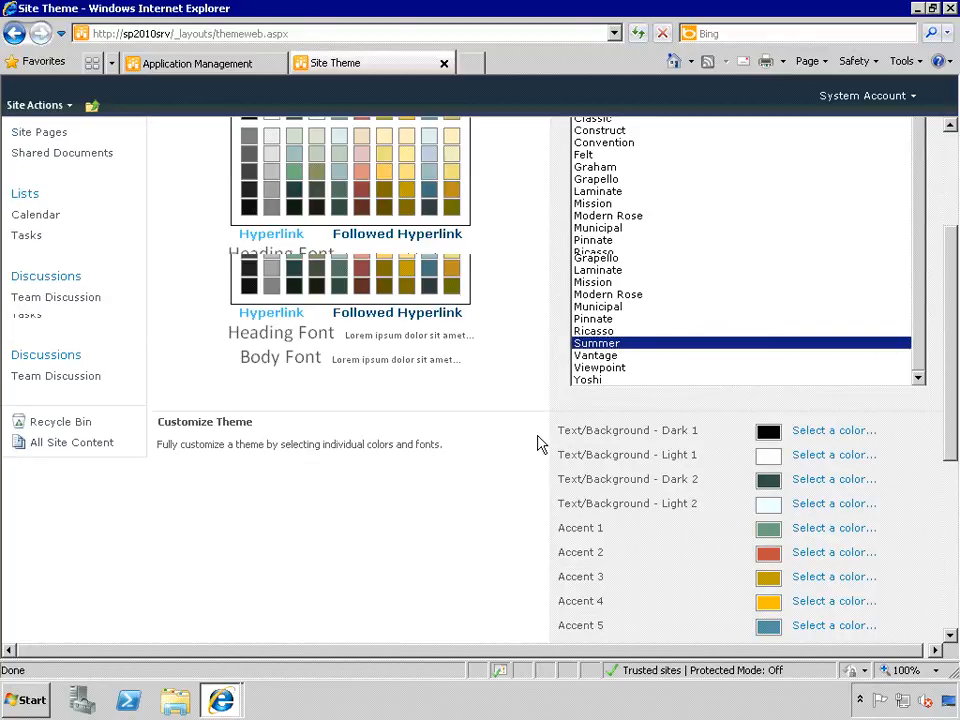
pyautogui.scroll(-3, 537, 443)
pyautogui.click(656, 518)
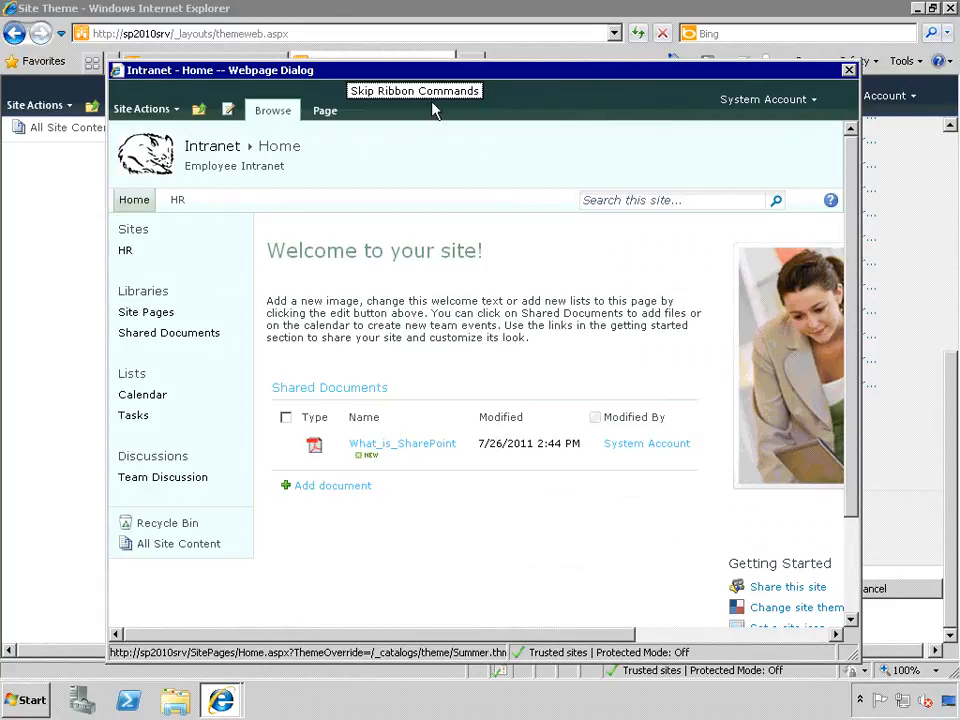
pyautogui.click(849, 72)
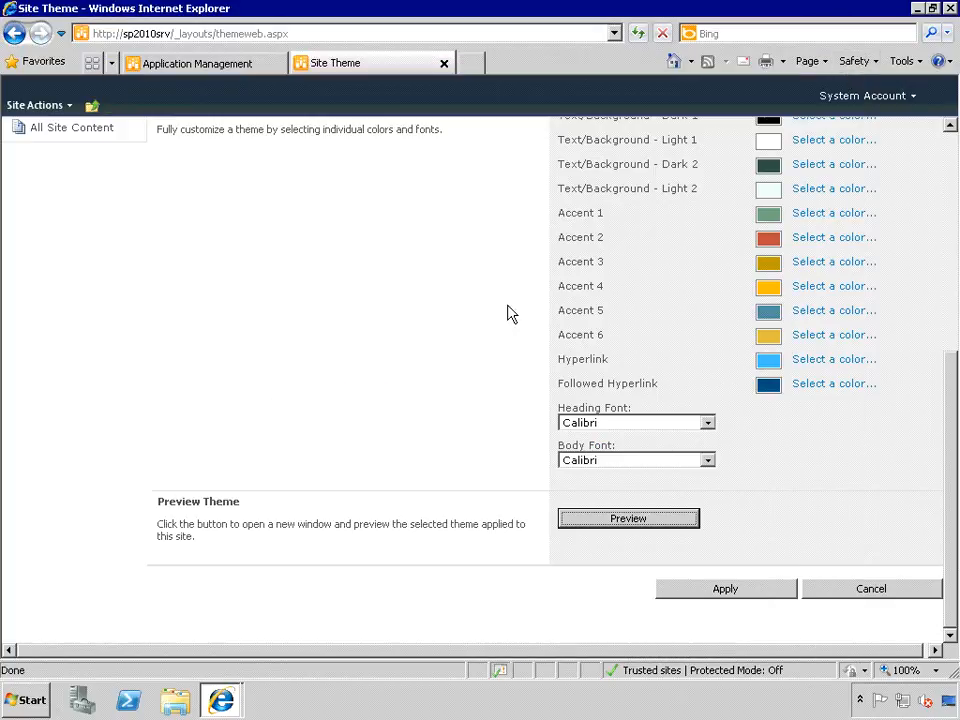
# - Select the Grapello theme and preview its purple palette on the site
pyautogui.scroll(5, 516, 317)
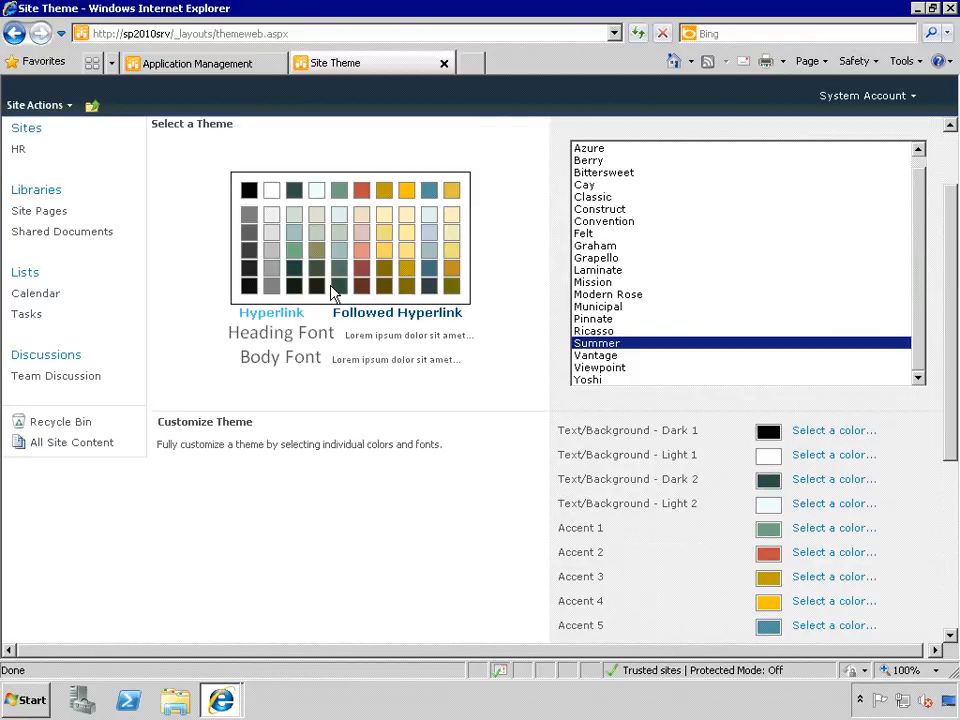
pyautogui.click(615, 282)
pyautogui.click(608, 270)
pyautogui.click(606, 258)
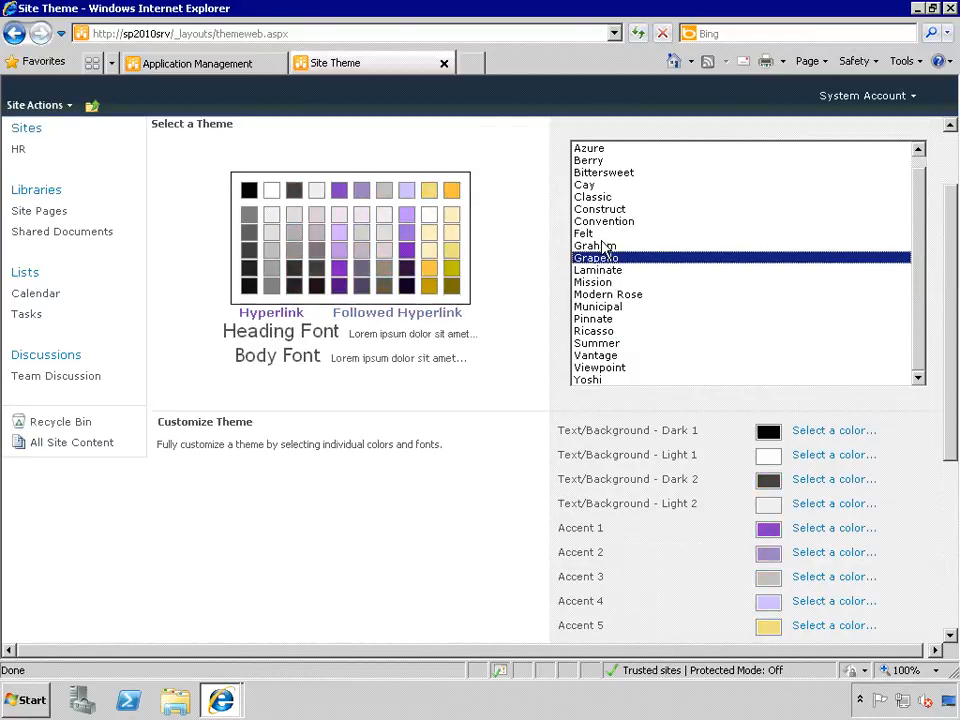
pyautogui.scroll(-3, 497, 332)
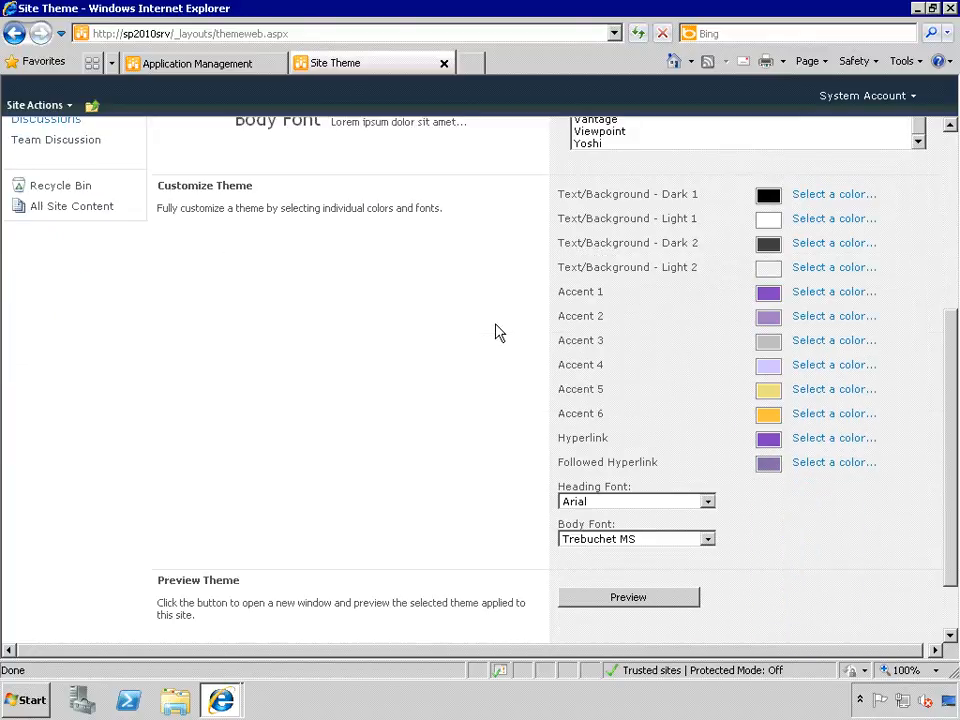
pyautogui.click(630, 597)
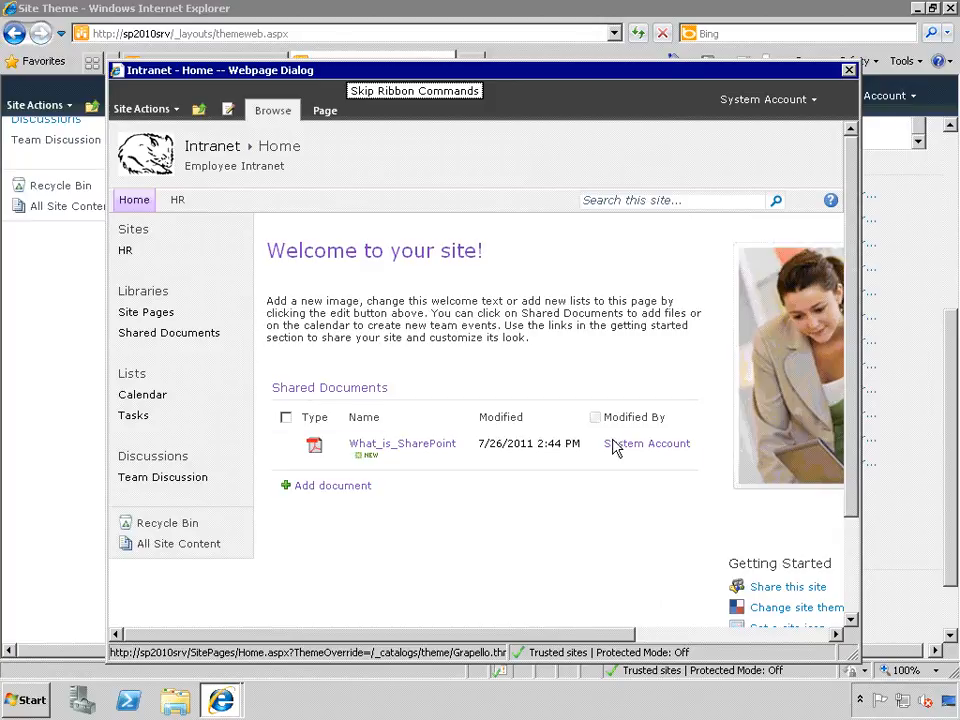
pyautogui.click(848, 70)
pyautogui.scroll(-2, 919, 377)
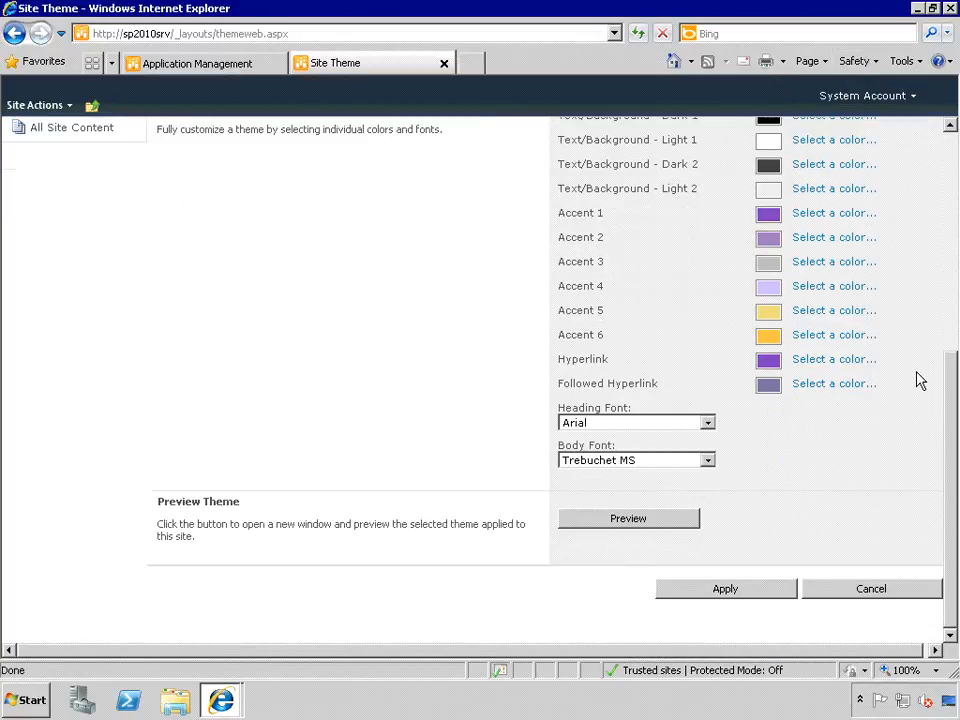
pyautogui.click(720, 590)
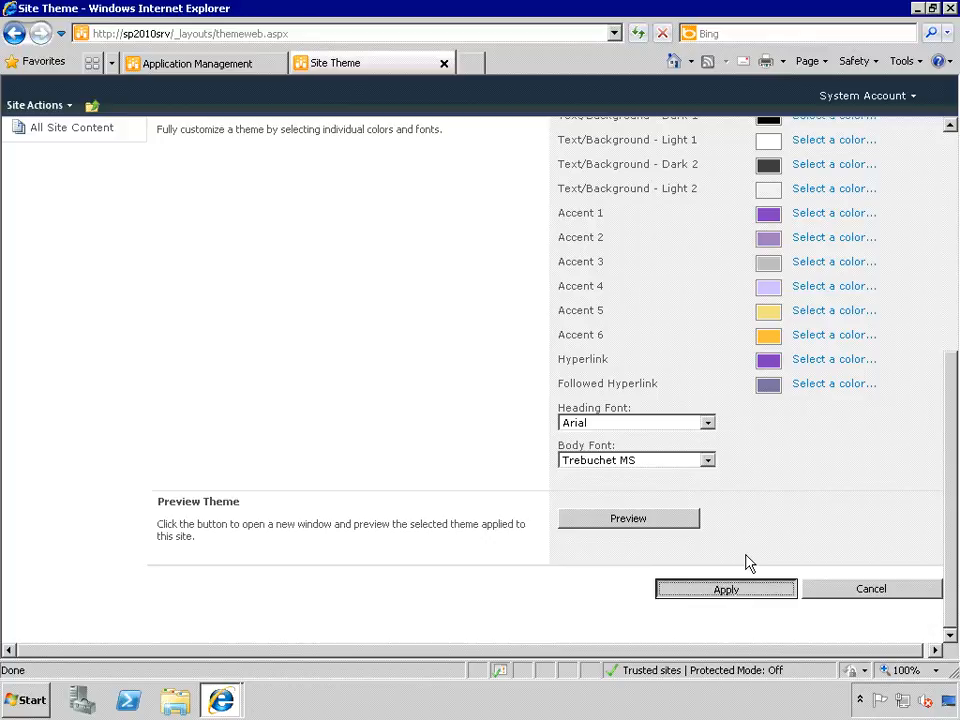
# - Apply the Grapello theme, return to the Intranet home page, and reopen Site Settings
pyautogui.click(707, 423)
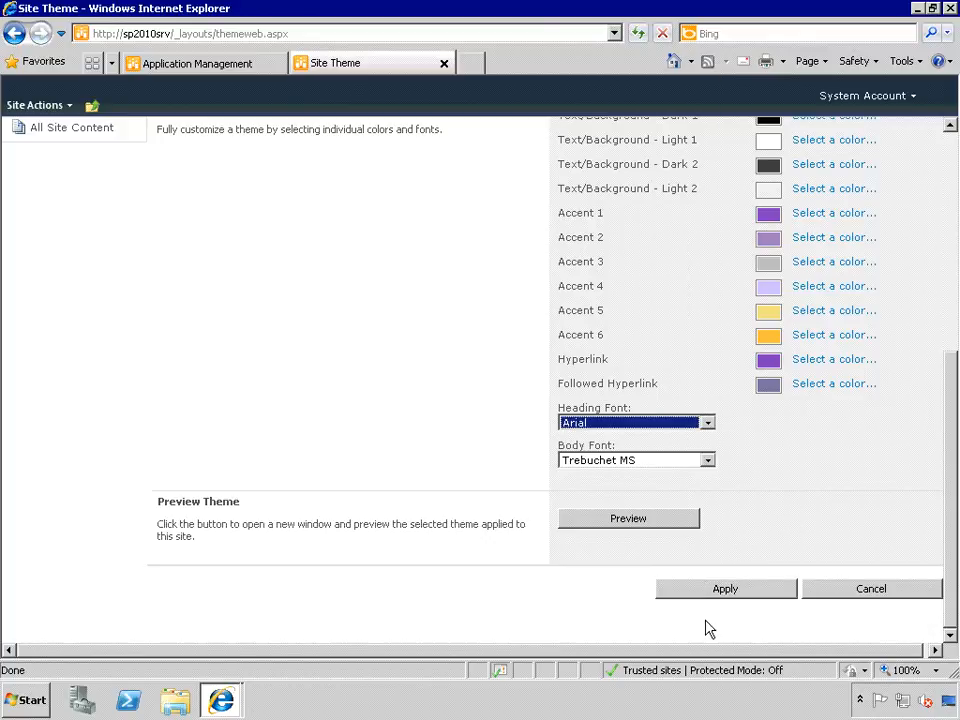
pyautogui.click(697, 592)
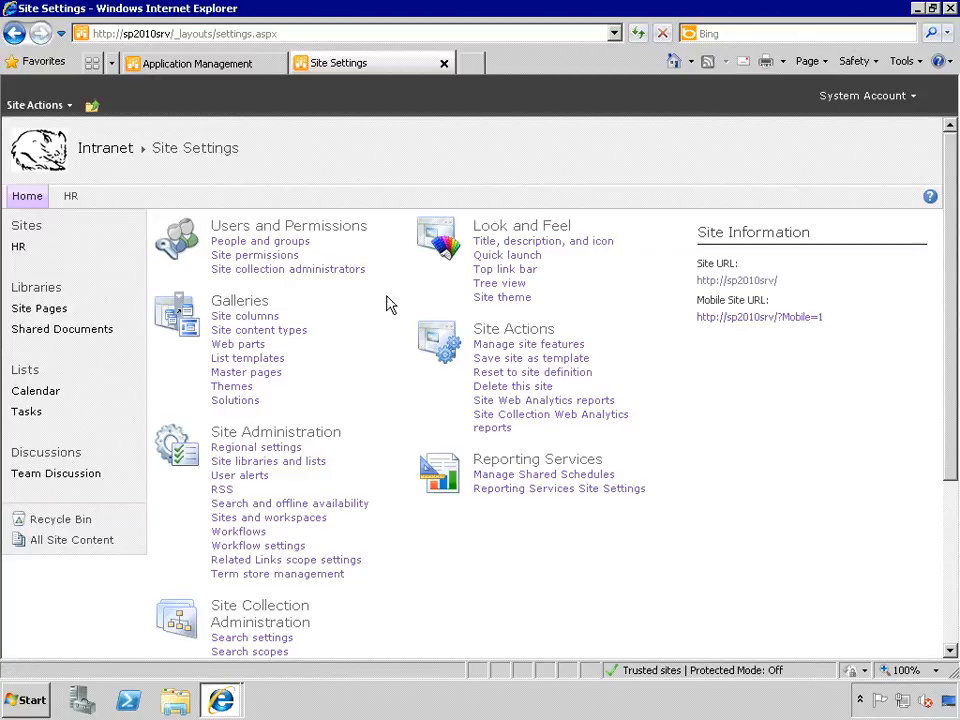
pyautogui.click(30, 198)
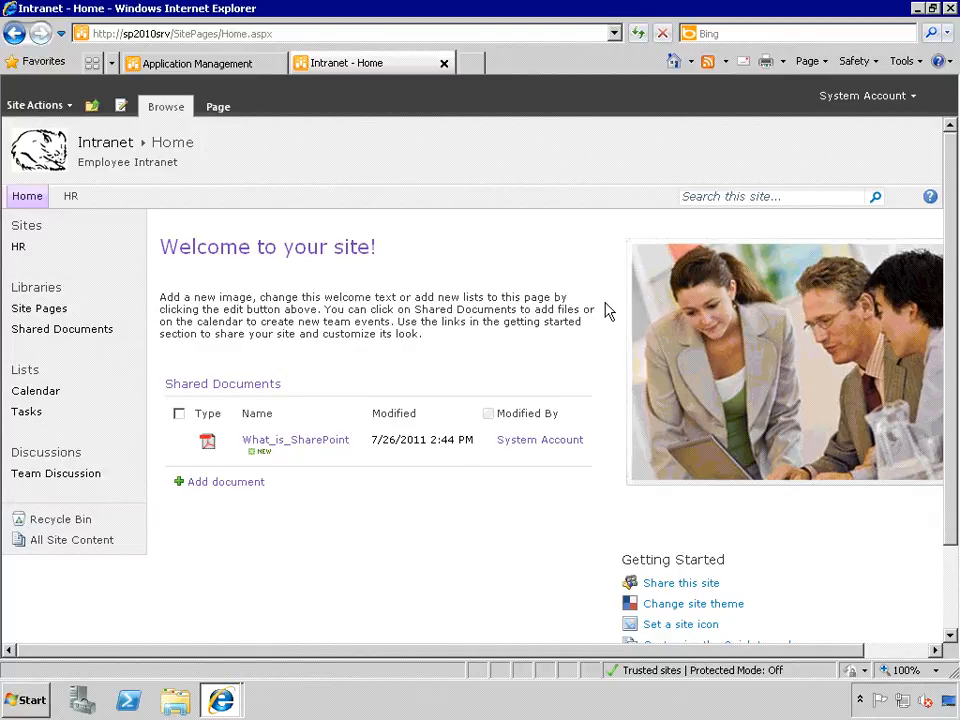
pyautogui.click(40, 106)
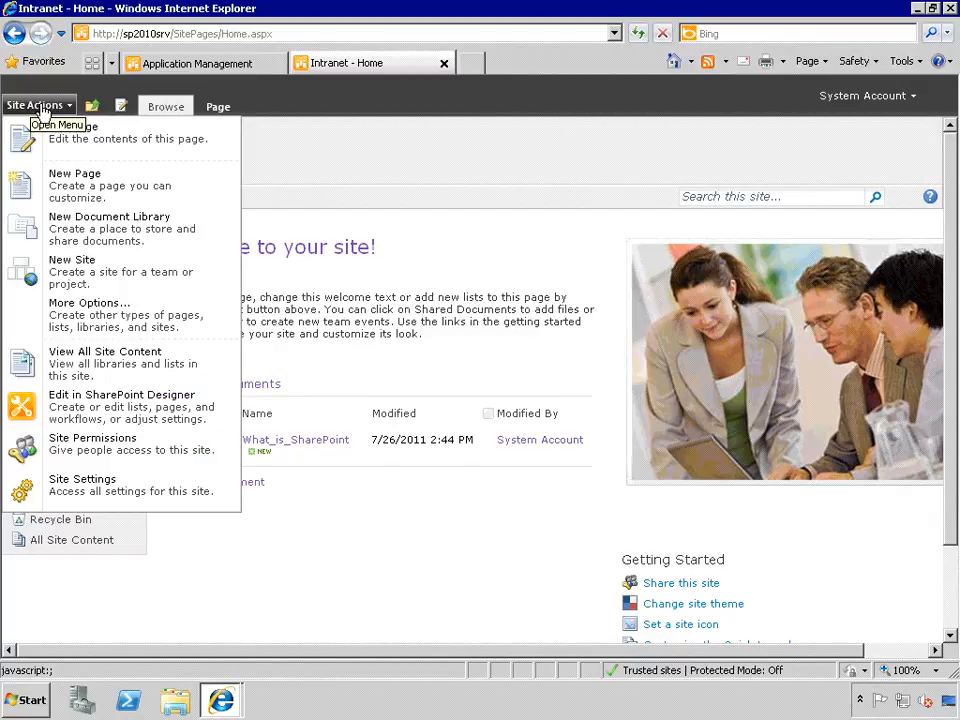
pyautogui.click(156, 498)
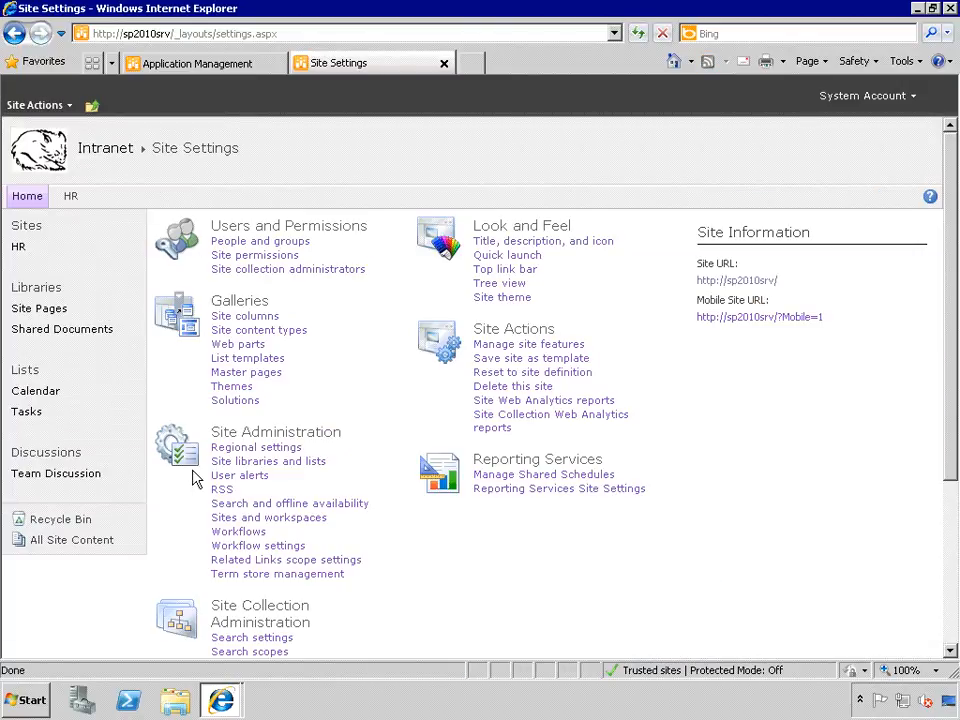
# - Open Quick Launch settings and view the Sites heading's edit page, cancelling without changes
pyautogui.click(501, 257)
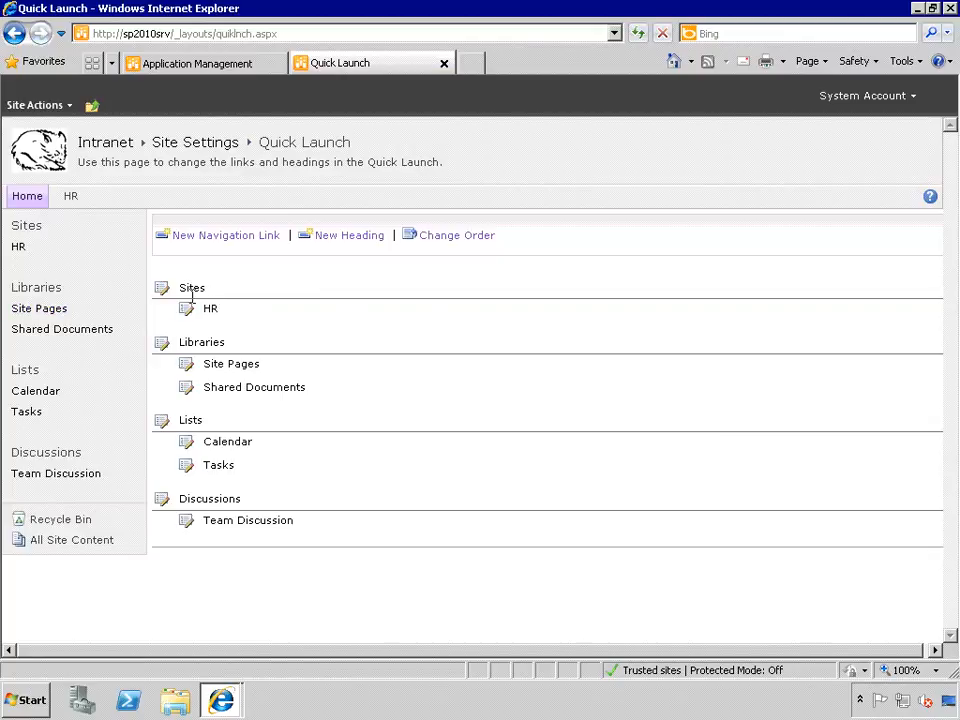
pyautogui.click(162, 289)
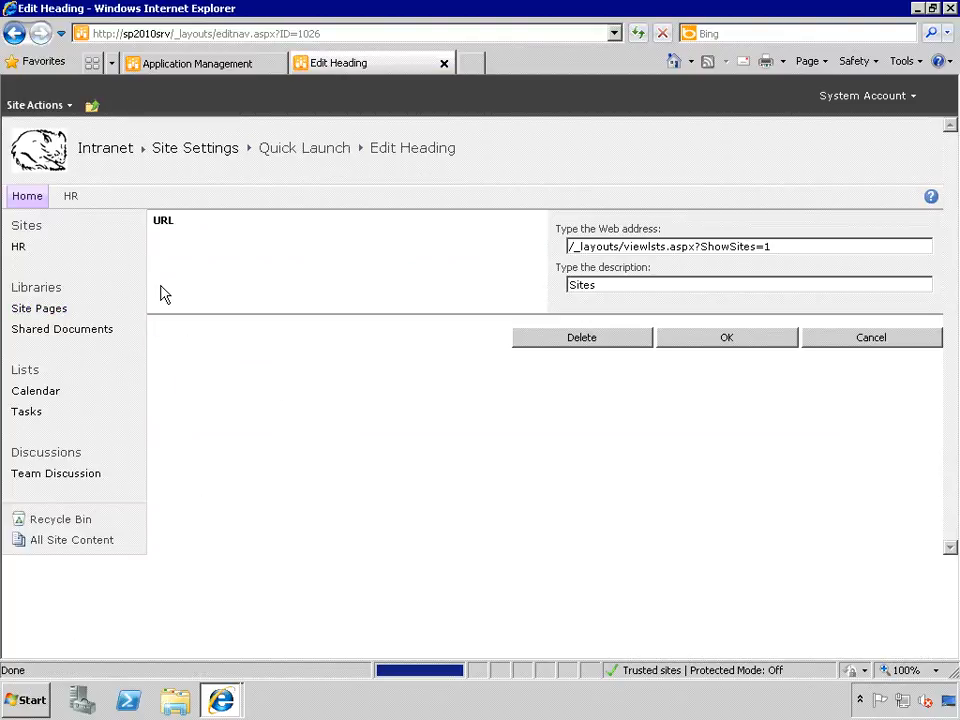
pyautogui.click(871, 339)
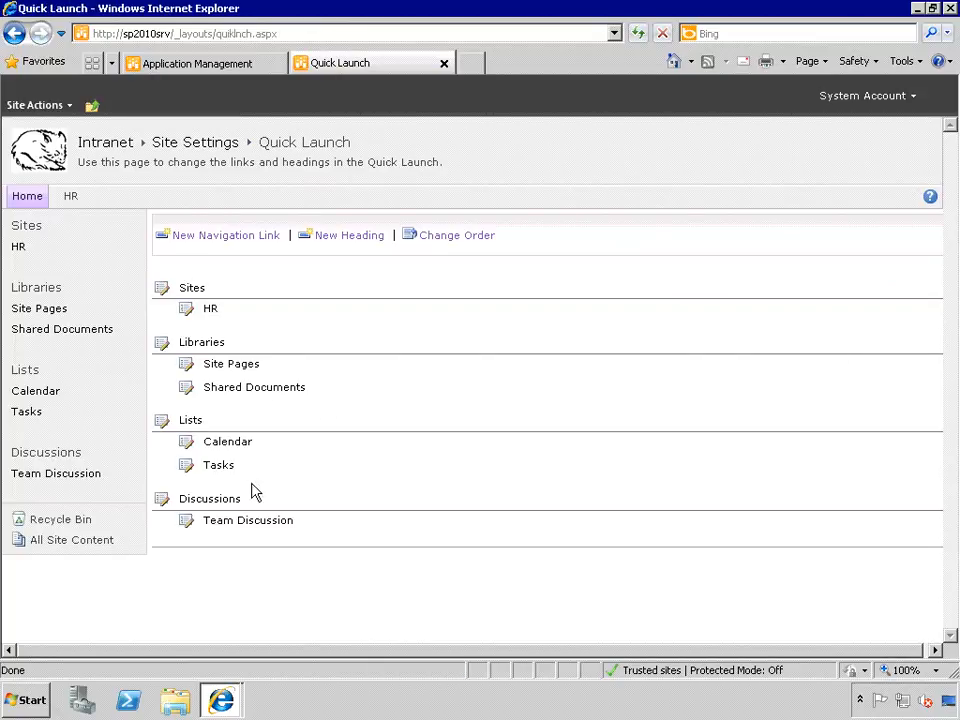
# - Delete the Discussions heading and its Team Discussion link from the Quick Launch
pyautogui.click(160, 500)
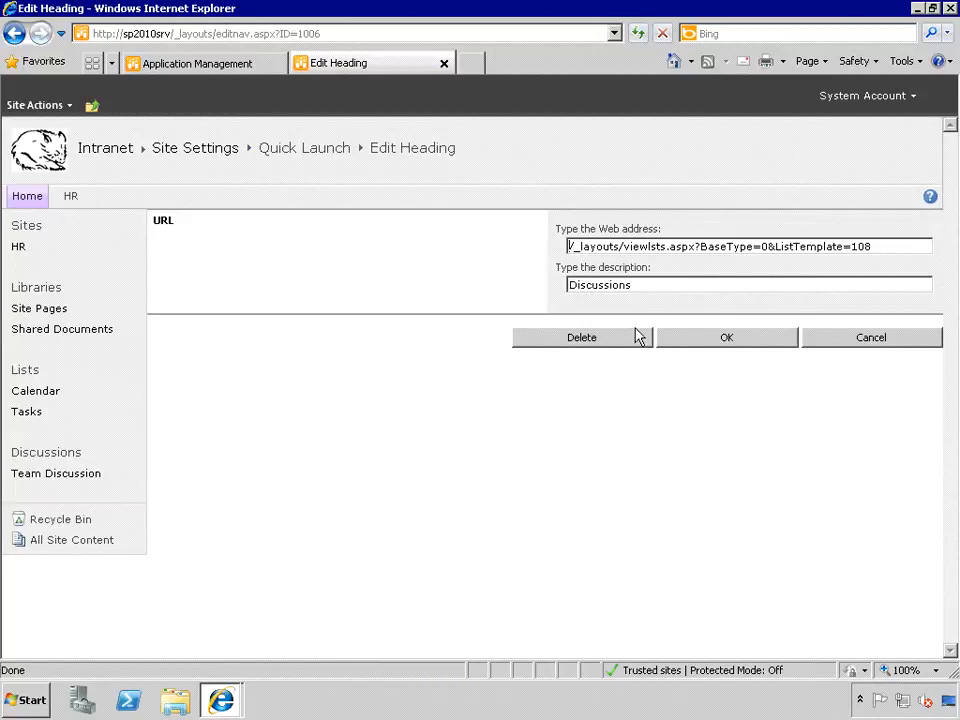
pyautogui.click(563, 354)
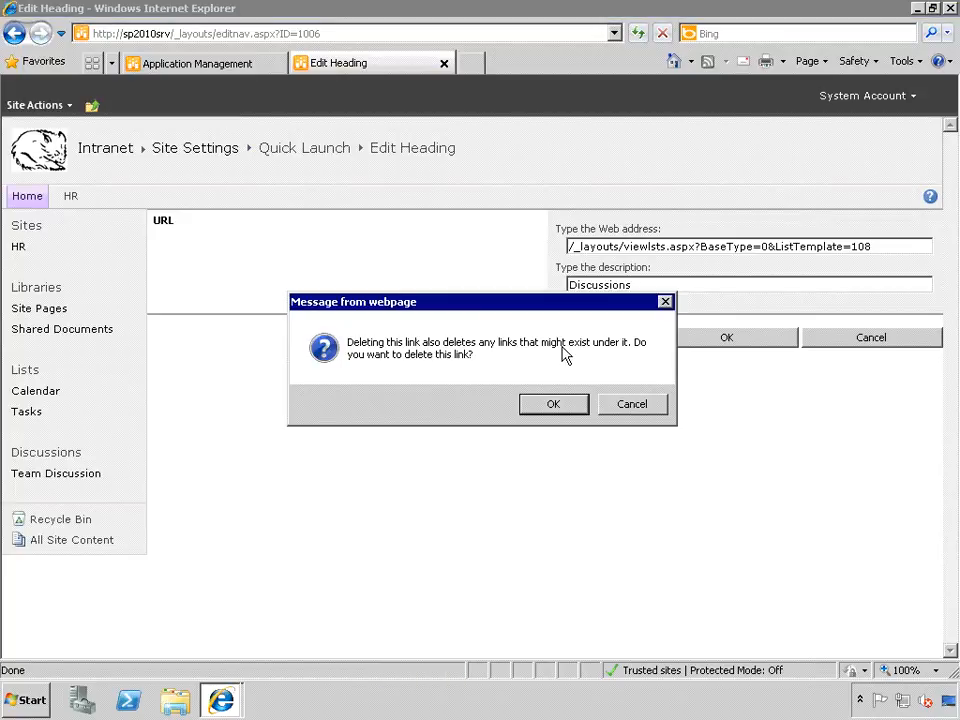
pyautogui.click(553, 405)
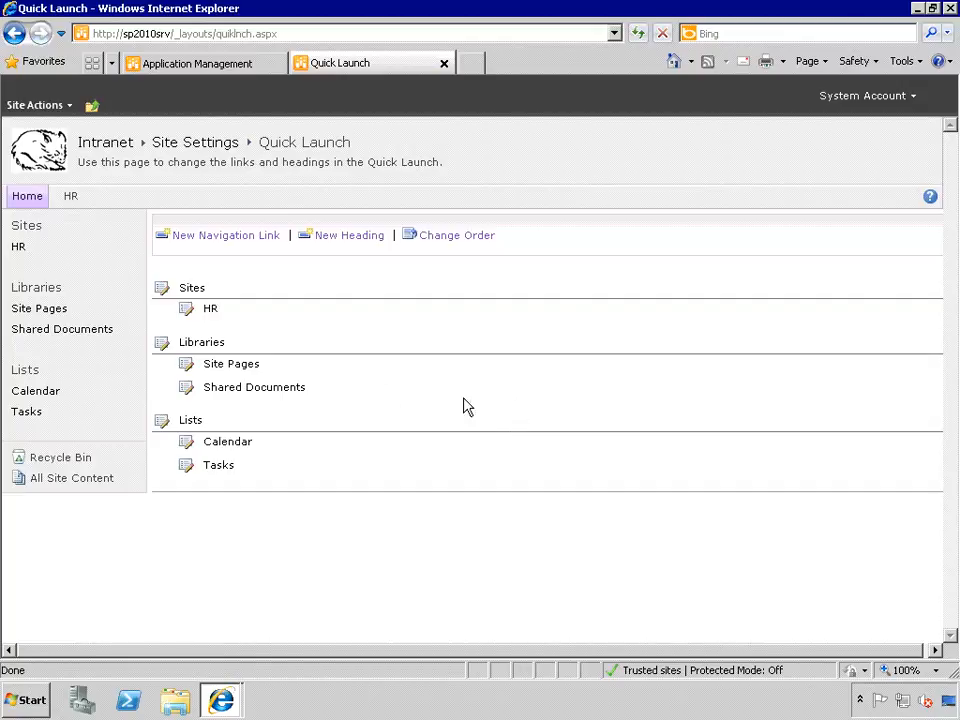
pyautogui.click(210, 240)
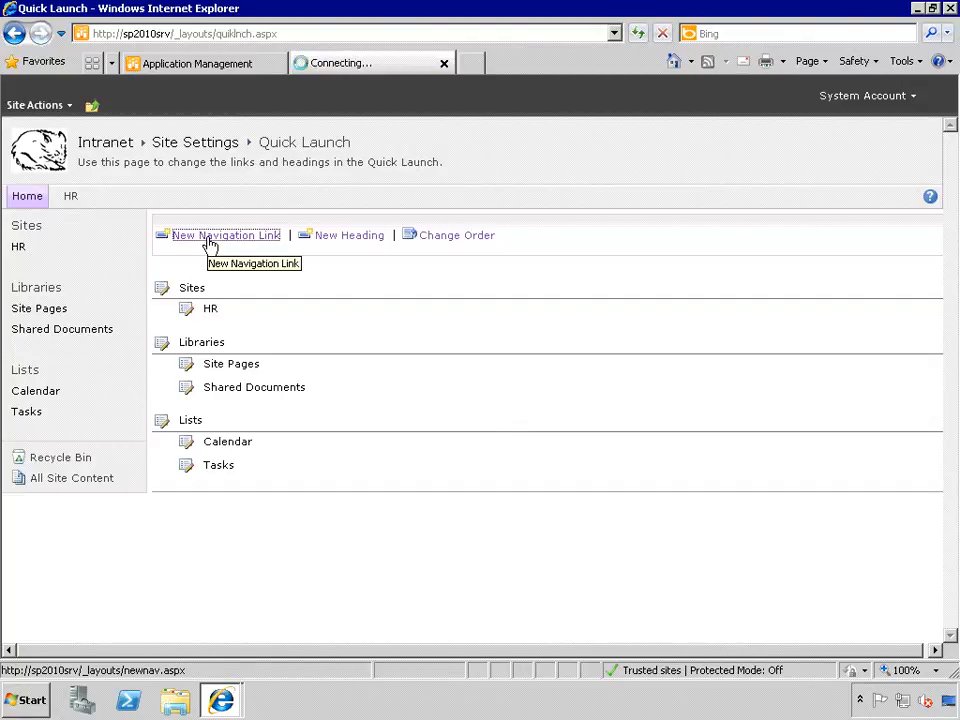
pyautogui.click(645, 246)
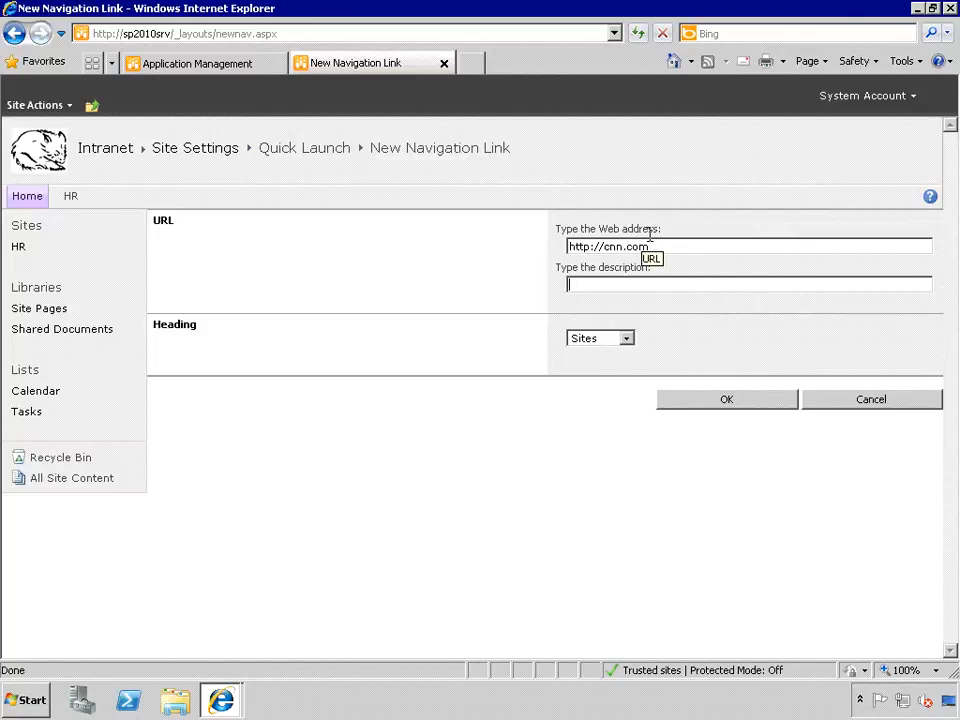
pyautogui.click(608, 250)
pyautogui.write('www.')
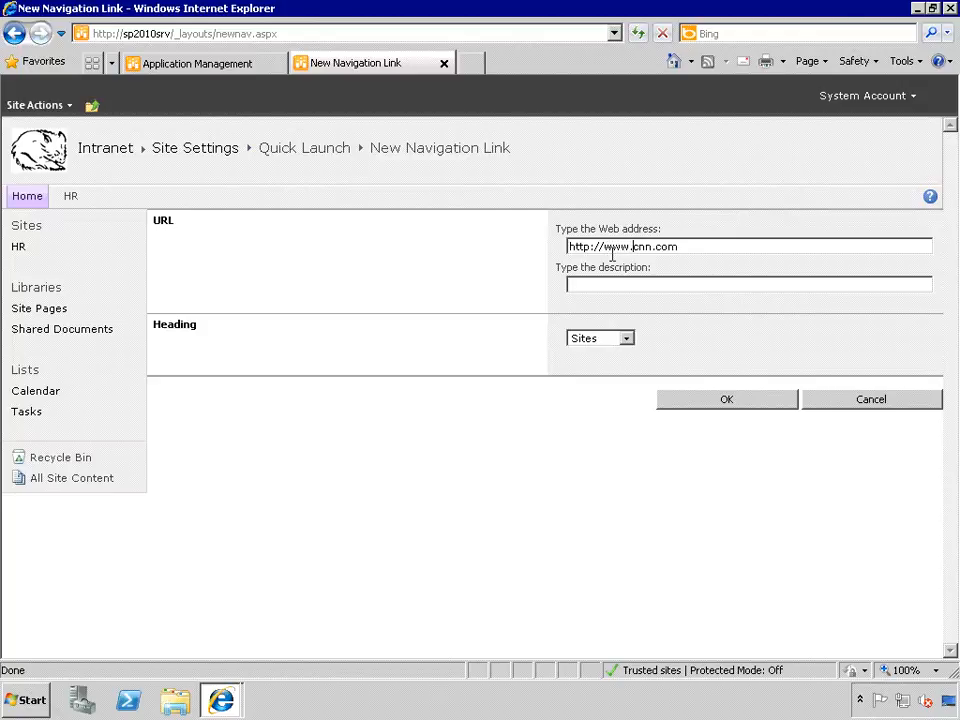
pyautogui.click(621, 286)
pyautogui.click(626, 339)
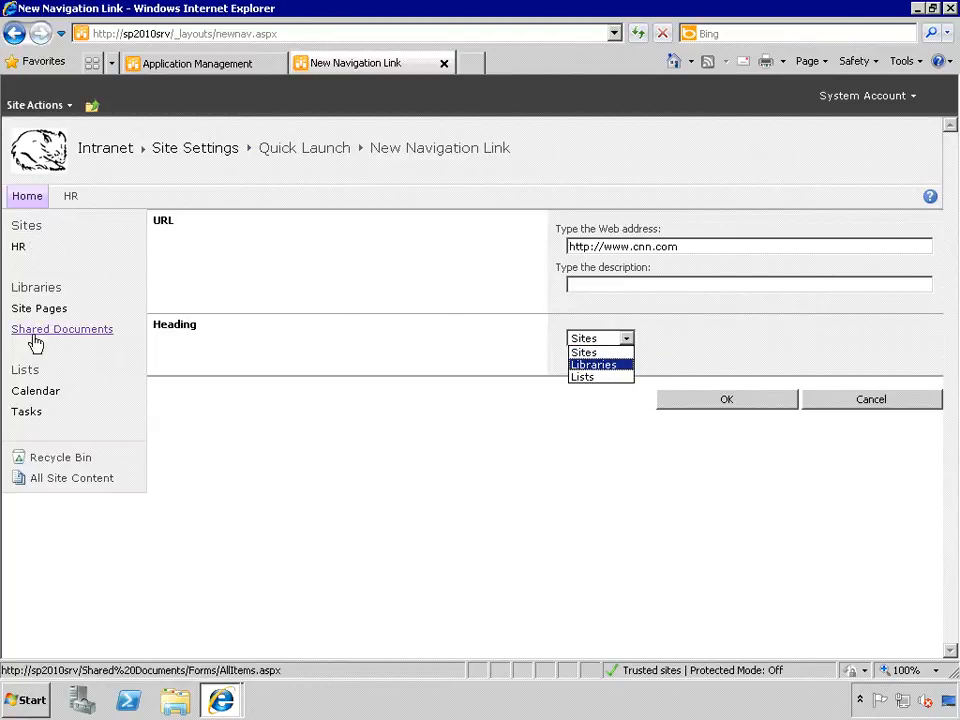
pyautogui.click(600, 354)
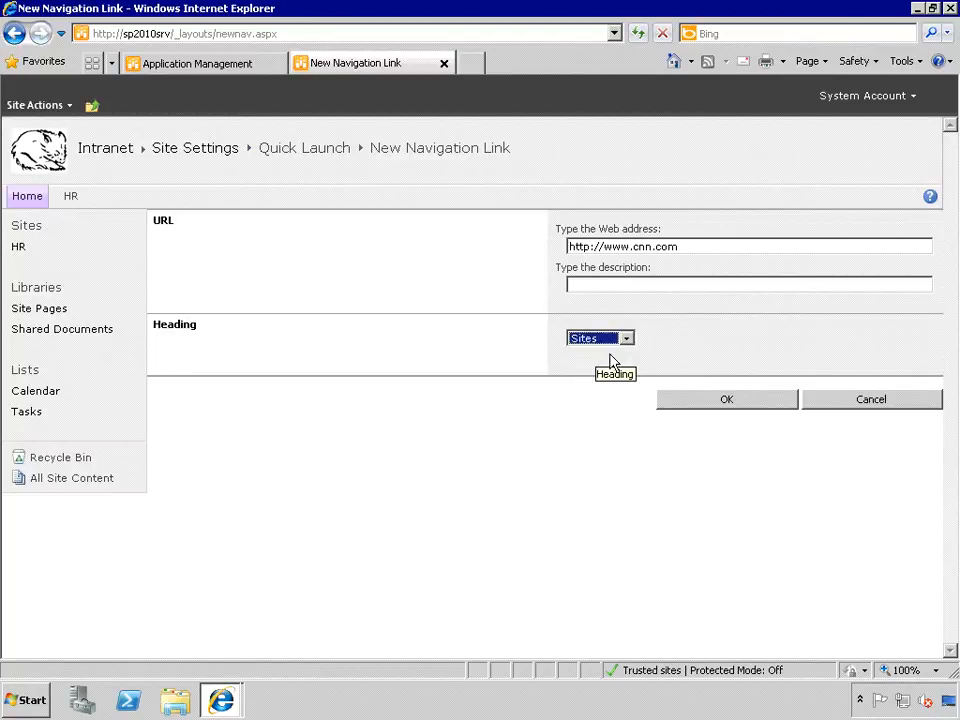
pyautogui.click(713, 401)
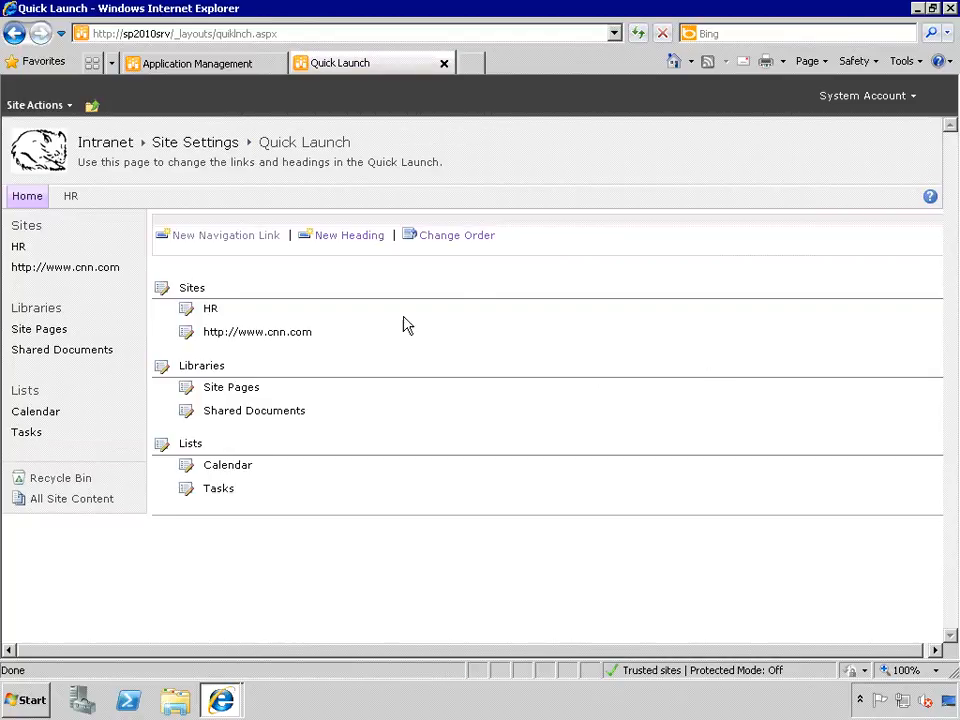
# - Change the cnn.com link's description to CNN
pyautogui.click(187, 334)
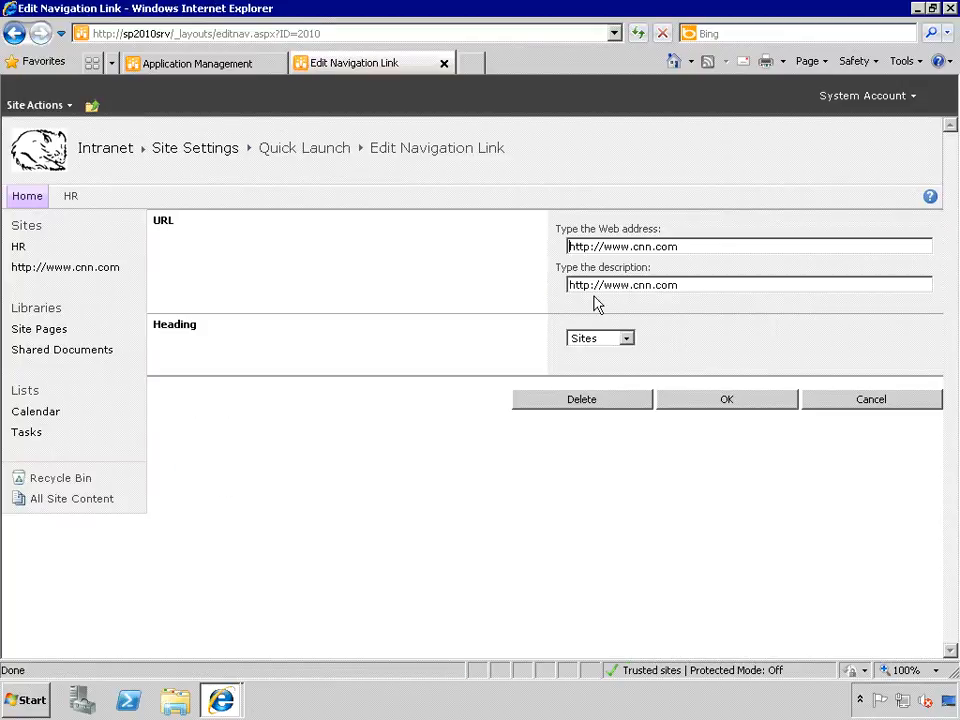
pyautogui.moveTo(682, 285); pyautogui.dragTo(529, 289)
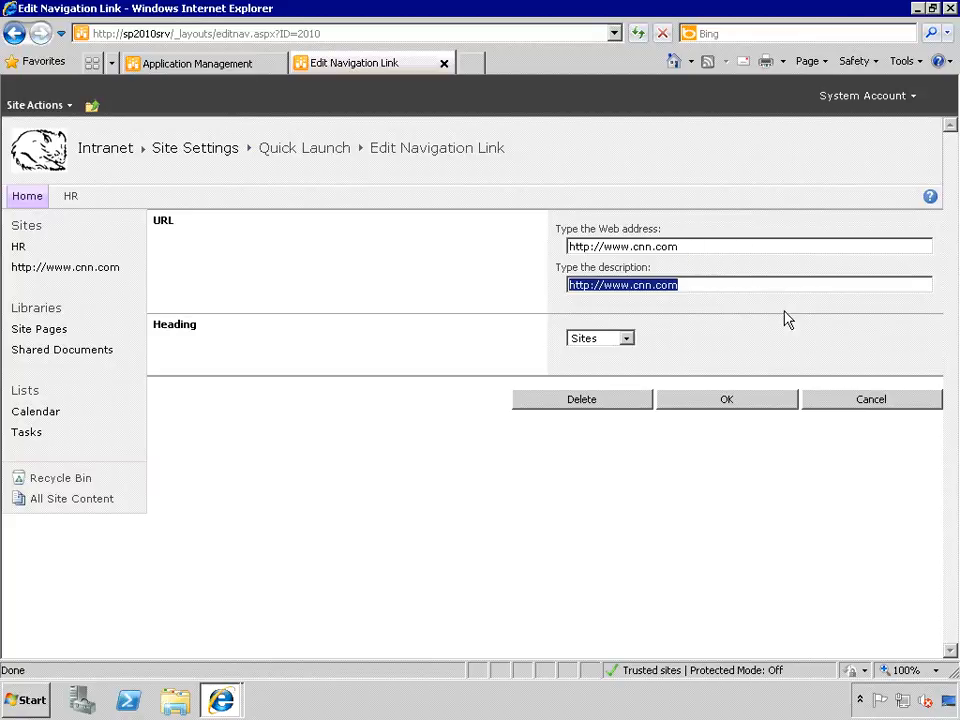
pyautogui.write('CNN')
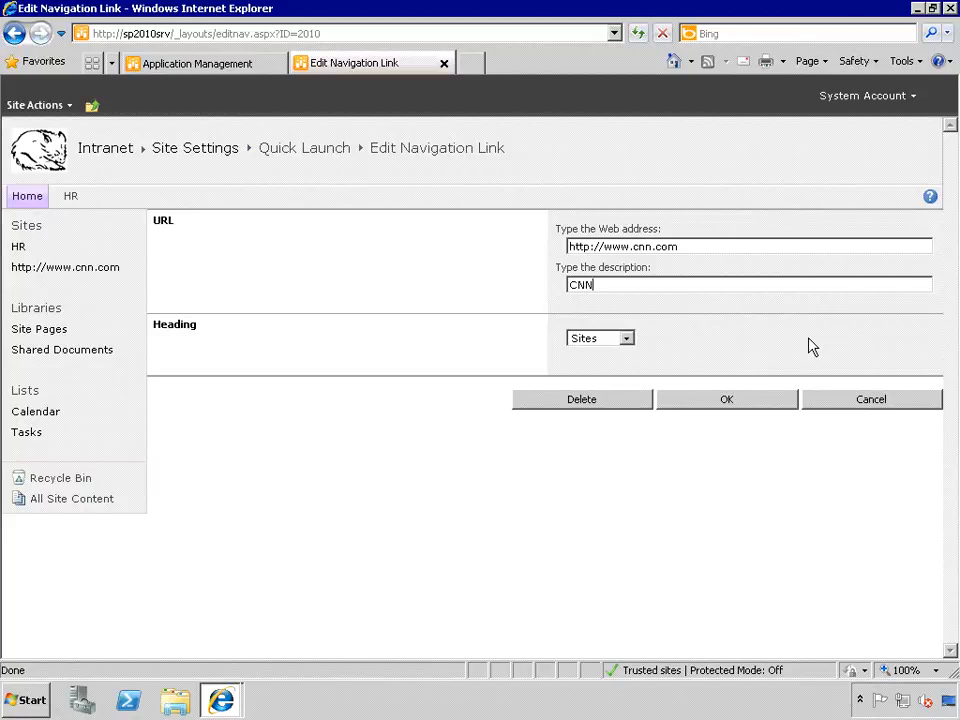
pyautogui.click(726, 401)
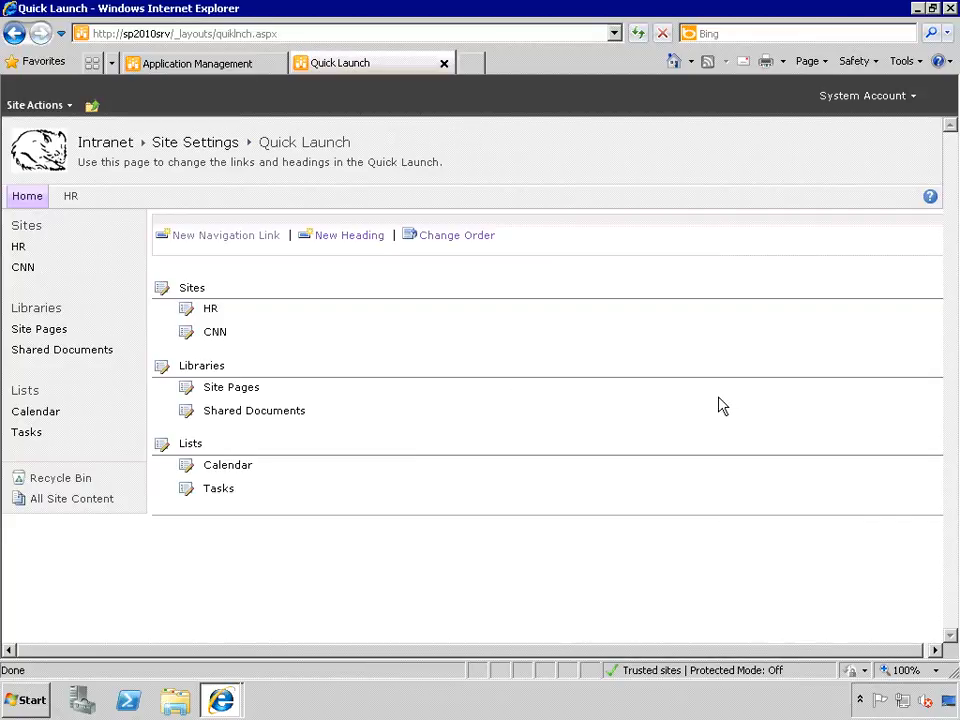
pyautogui.click(453, 238)
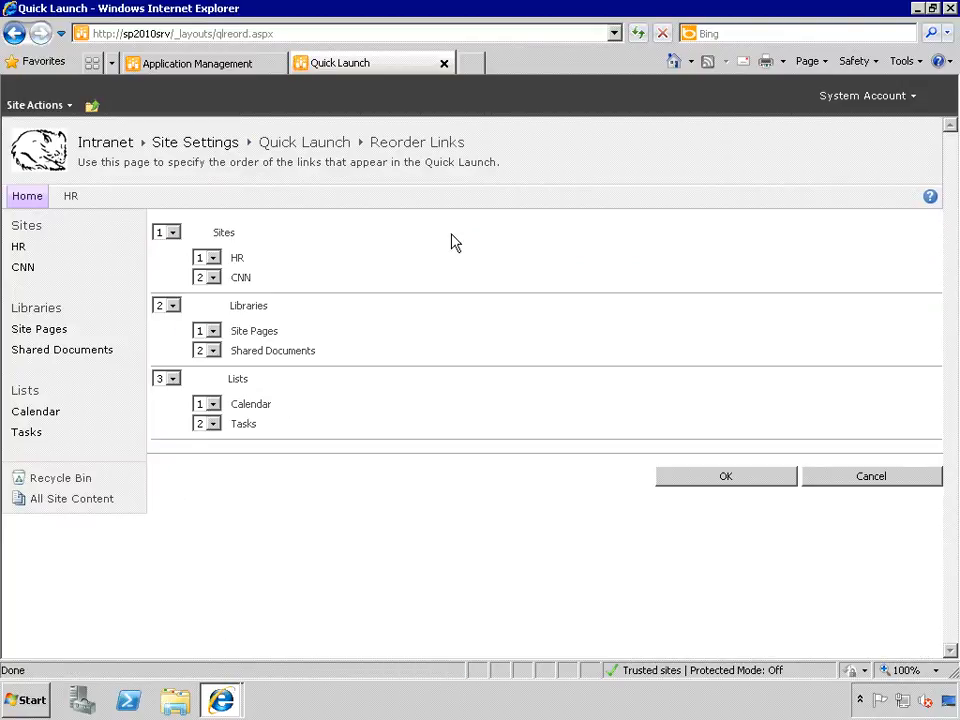
# - Move Sites to position 3 and CNN to position 1 under it, then return to the Intranet home page
pyautogui.click(172, 235)
pyautogui.click(166, 275)
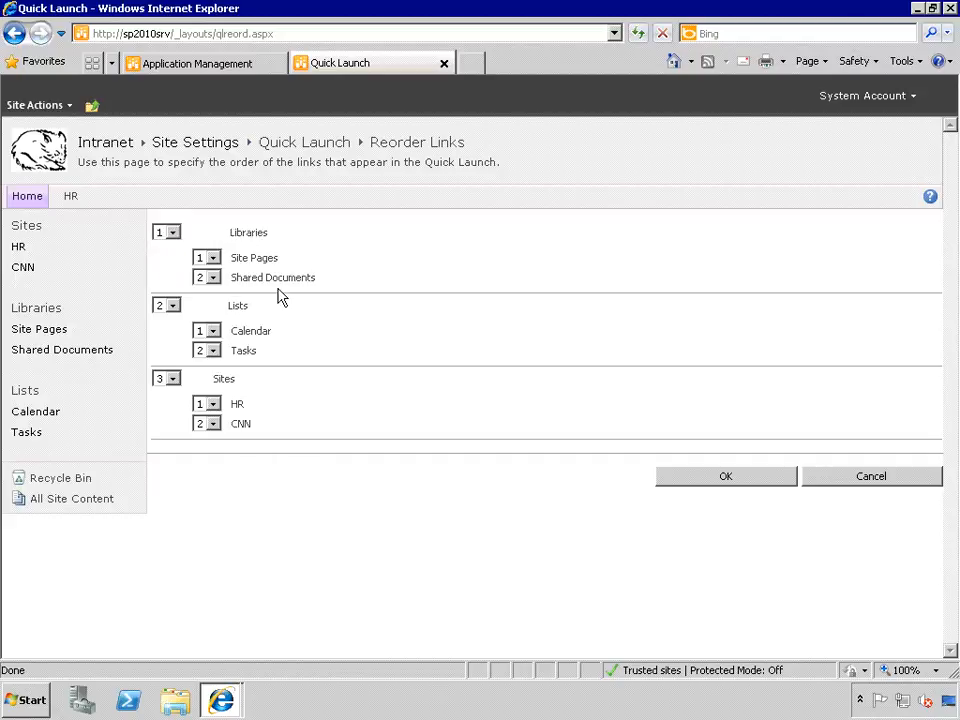
pyautogui.click(210, 425)
pyautogui.click(206, 441)
pyautogui.click(748, 479)
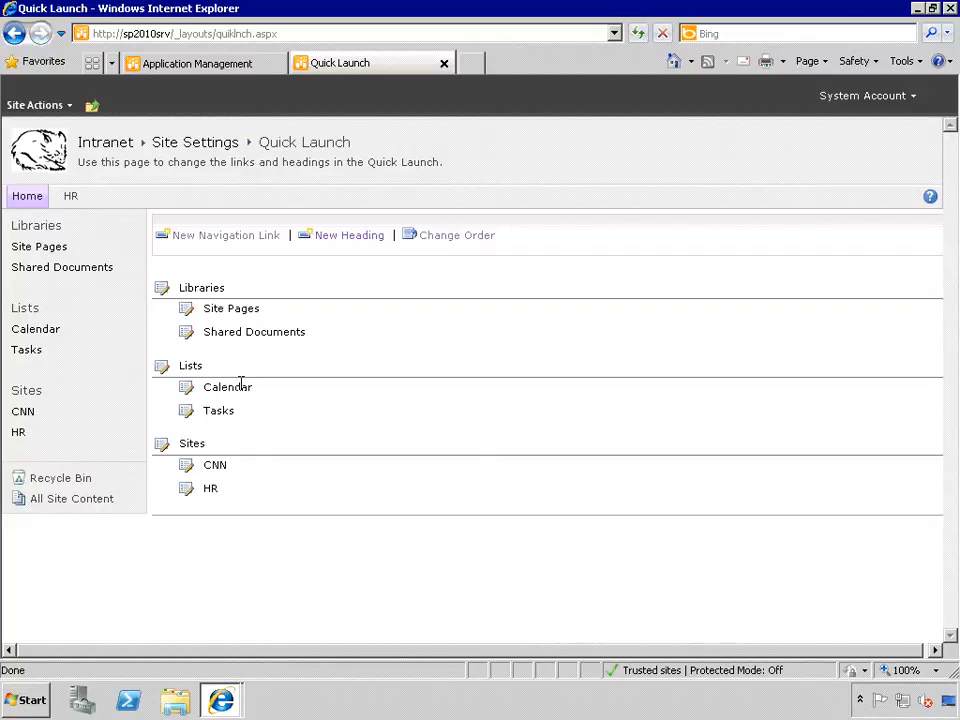
pyautogui.click(26, 200)
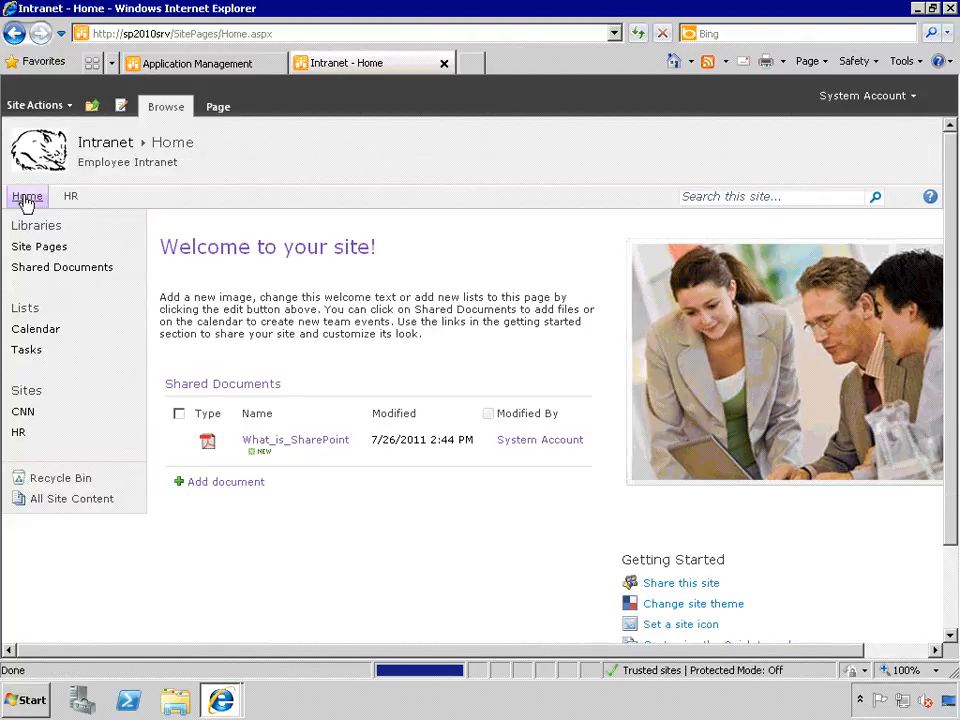